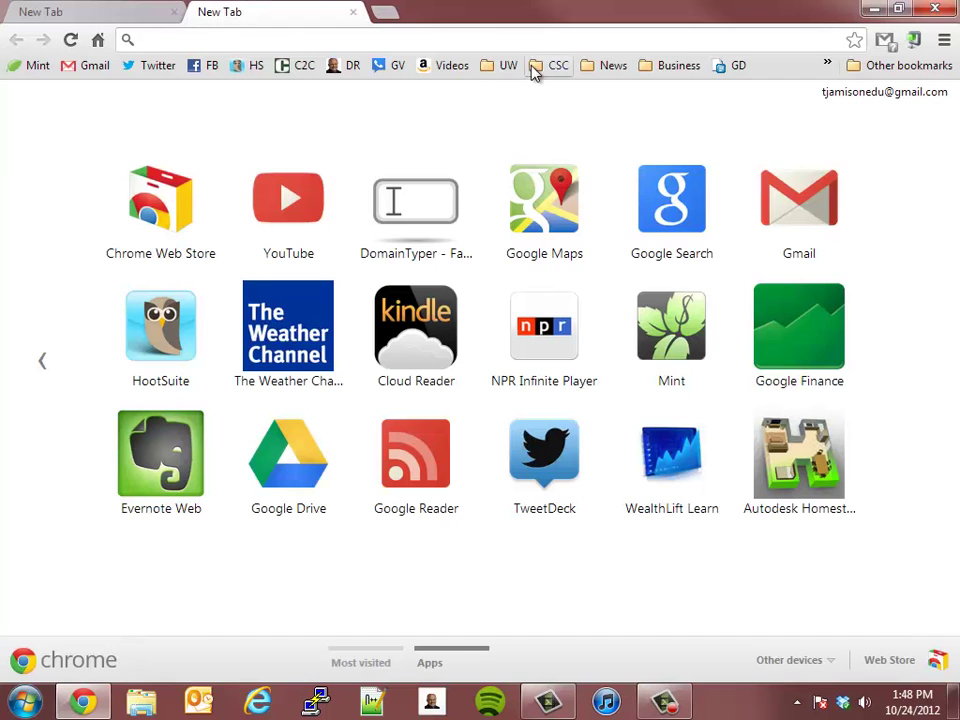
# Log in to CSC Online and open the BIS 235 Business Programming course in student view
pyautogui.click(545, 65)
pyautogui.click(552, 88)
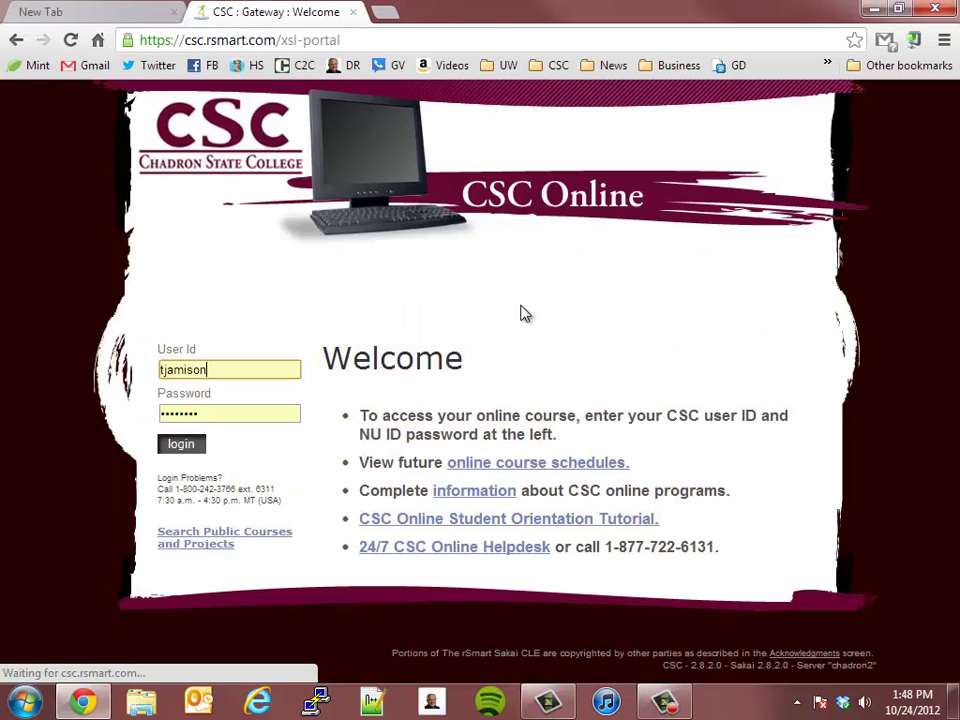
pyautogui.click(176, 443)
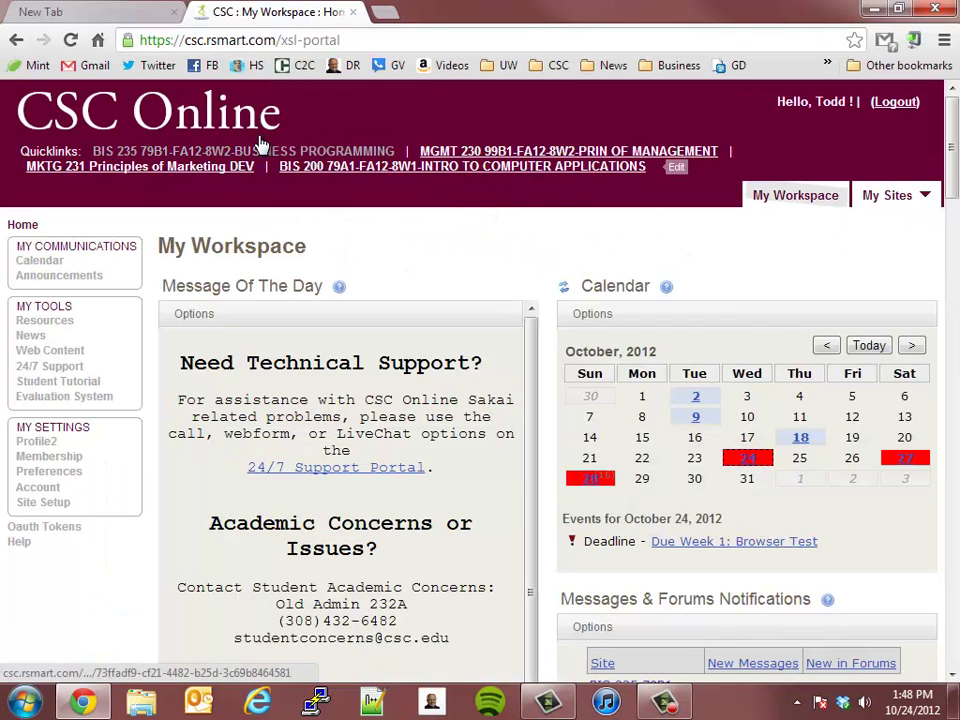
pyautogui.click(388, 152)
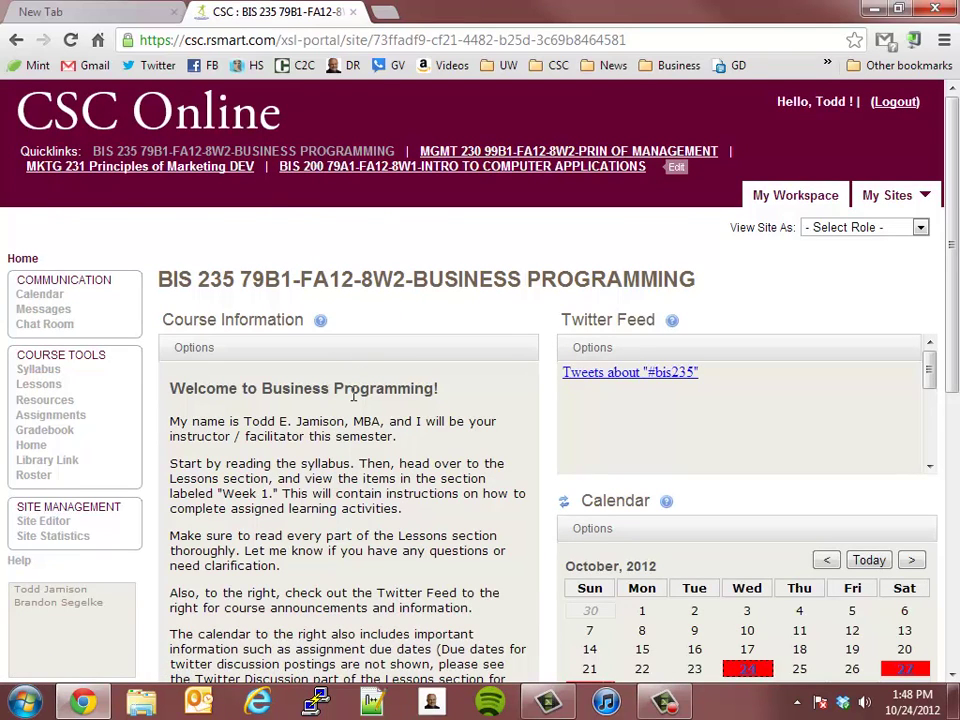
pyautogui.click(919, 227)
pyautogui.click(872, 261)
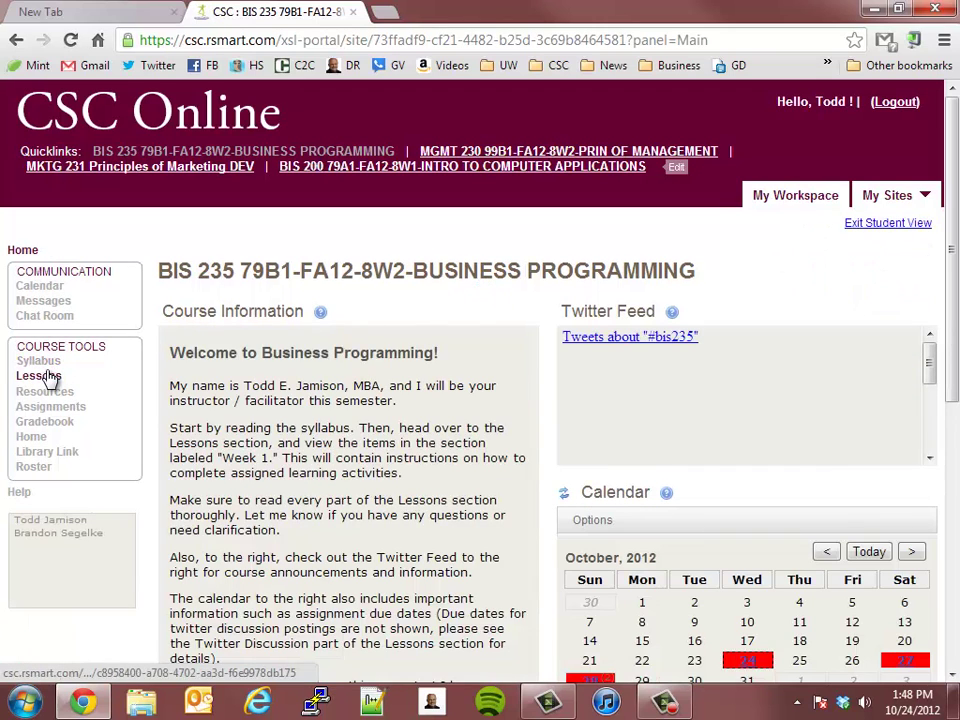
# Open the Week 1 lesson 'Sign up for Twitter and Hootsuite' from the course Lessons
pyautogui.click(49, 377)
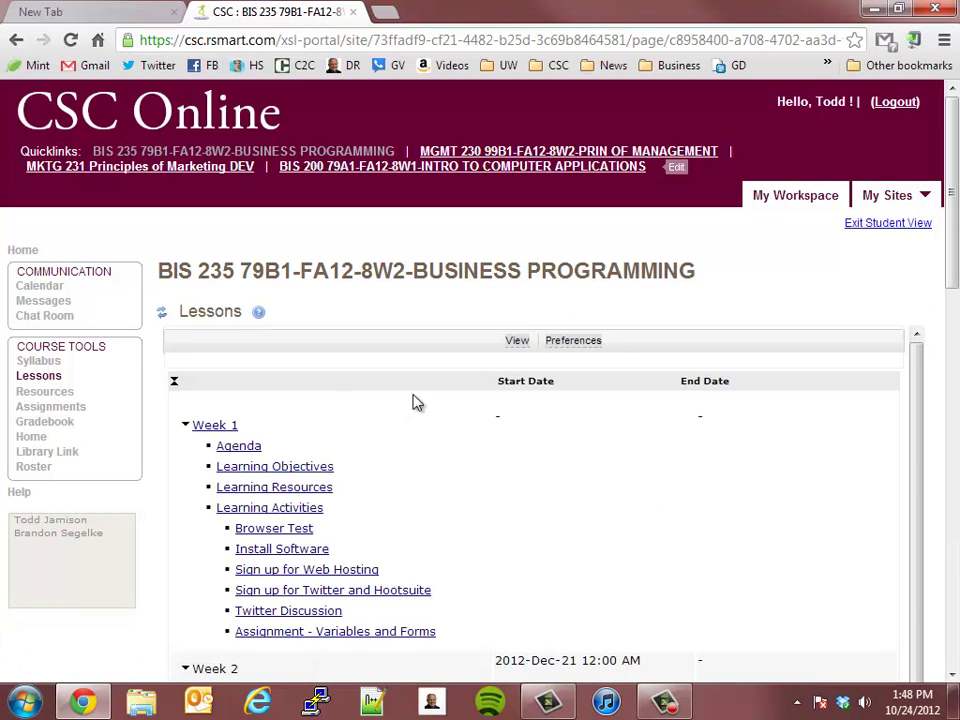
pyautogui.scroll(-2, 418, 402)
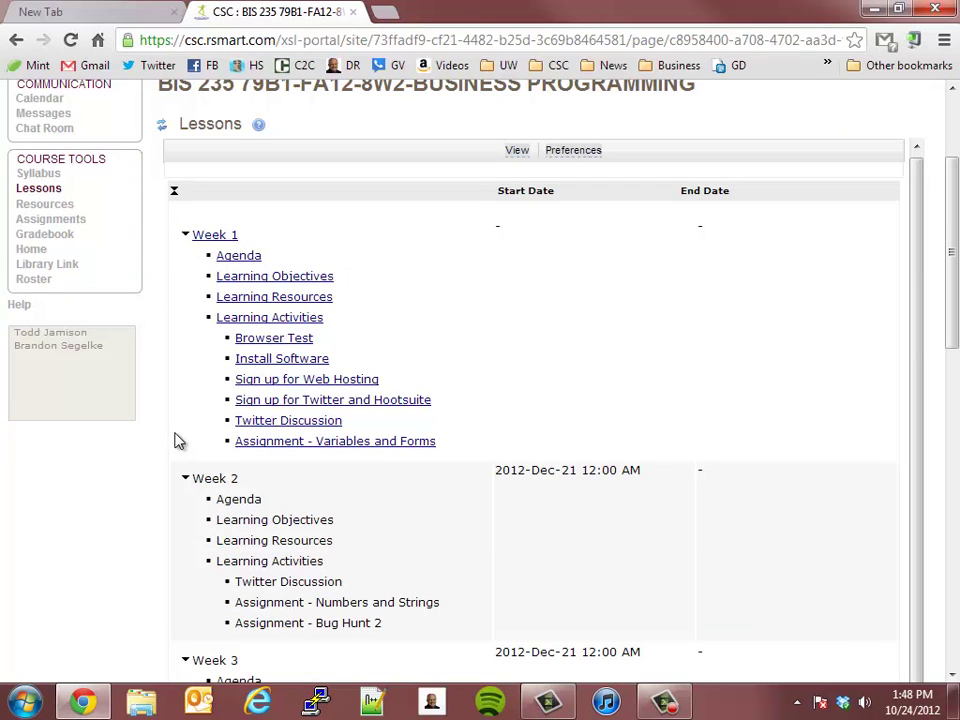
pyautogui.click(320, 402)
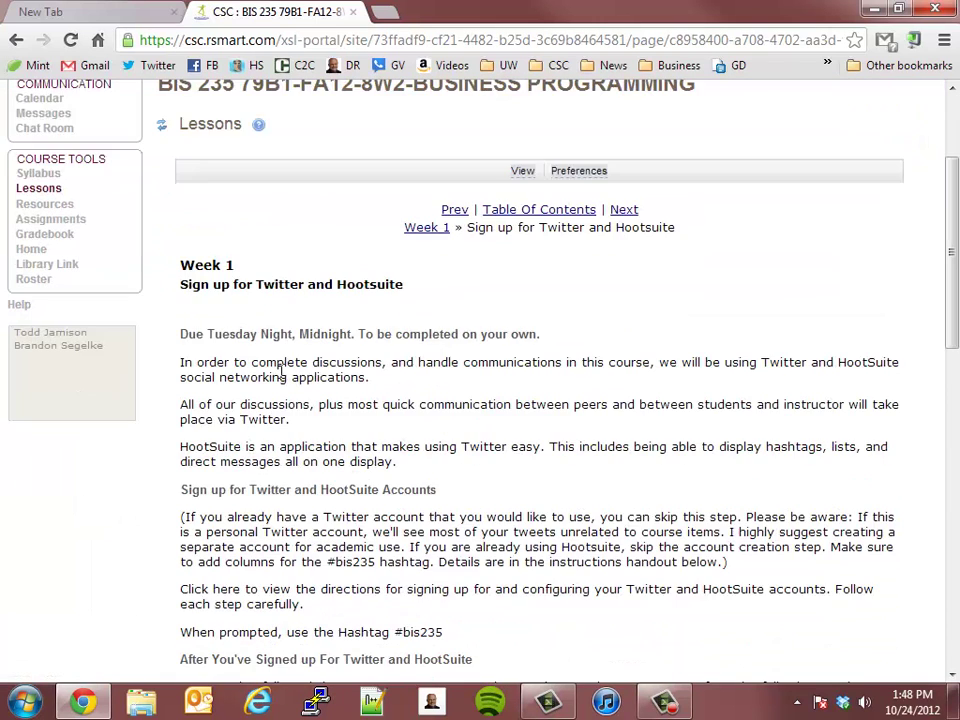
pyautogui.scroll(-1, 283, 372)
# Highlight the #bis235 hashtag in the instructions and BIS 235 in the course title
pyautogui.moveTo(326, 468); pyautogui.dragTo(376, 469)
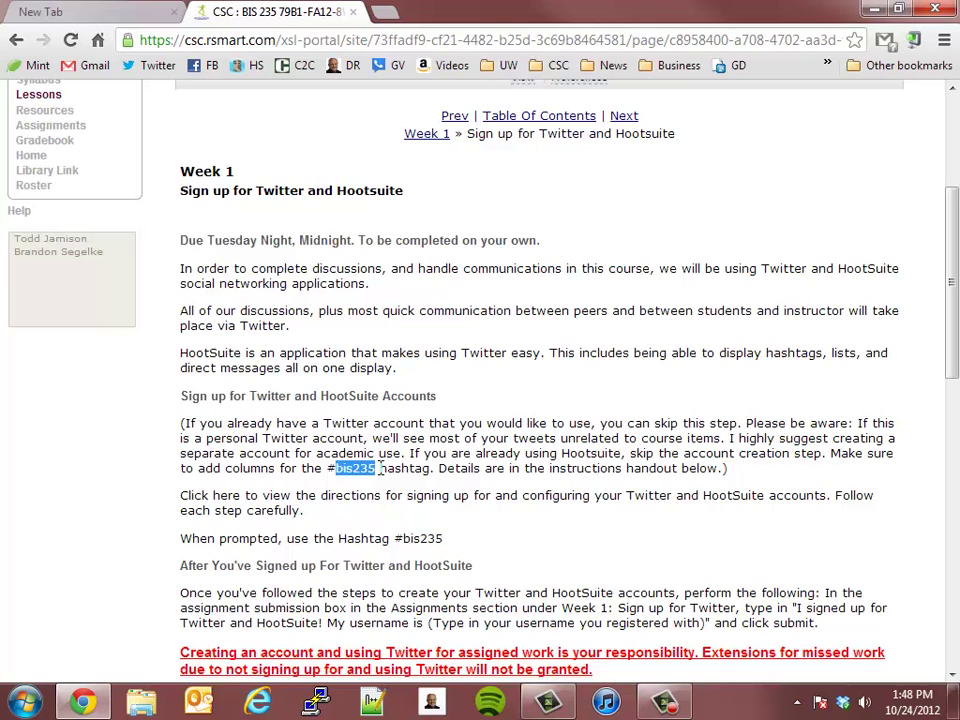
pyautogui.moveTo(380, 468); pyautogui.dragTo(338, 477)
pyautogui.scroll(2, 200, 300)
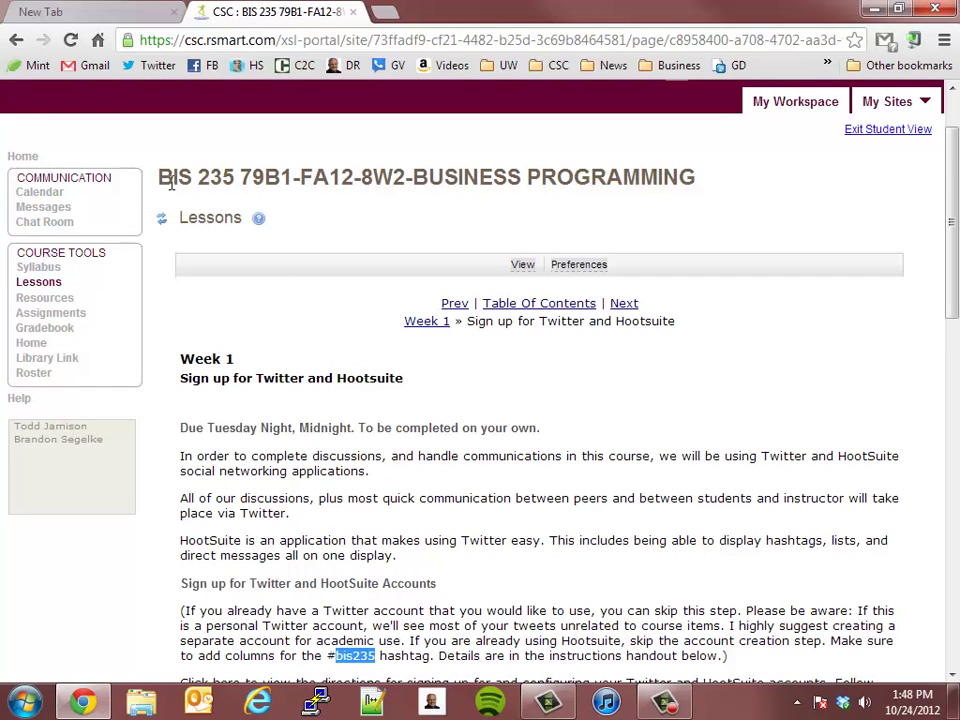
pyautogui.moveTo(159, 178); pyautogui.dragTo(235, 178)
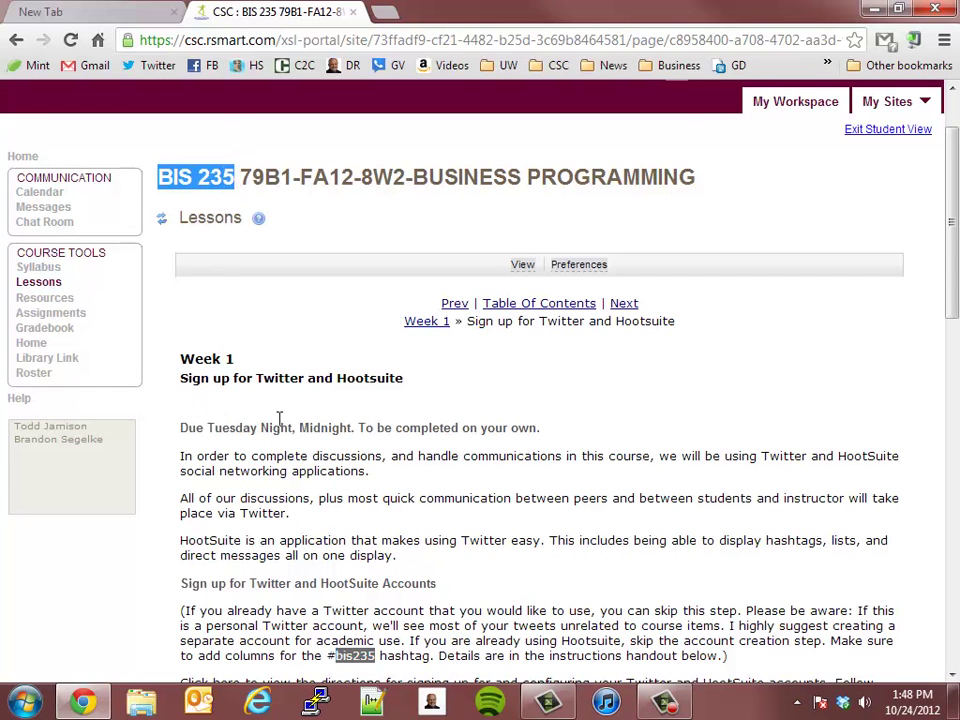
pyautogui.scroll(-2, 279, 418)
pyautogui.click(332, 468)
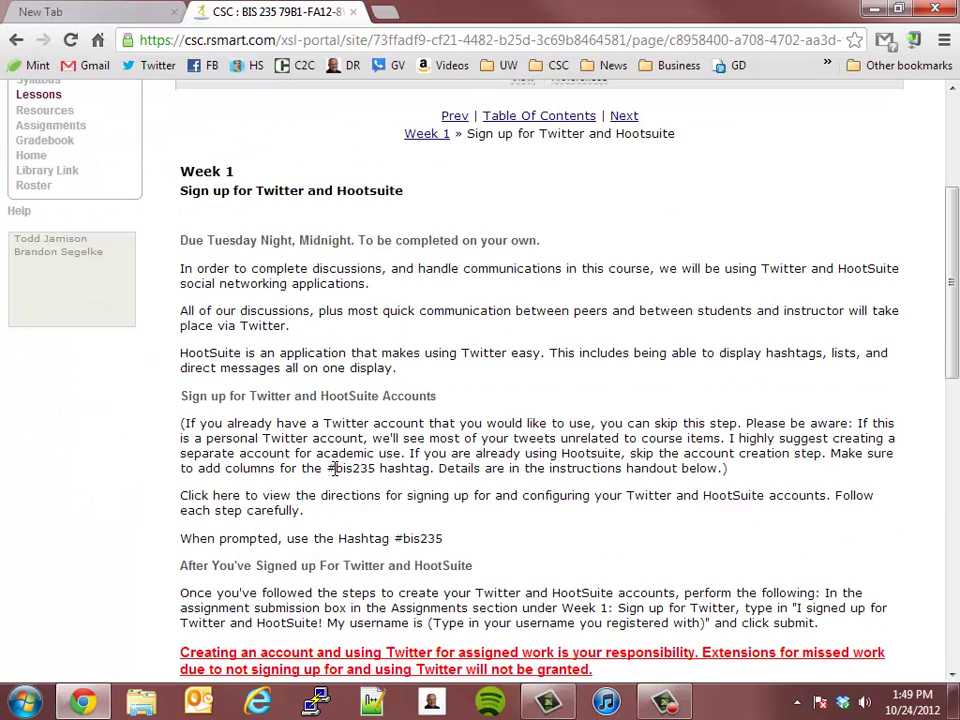
pyautogui.doubleClick(334, 468)
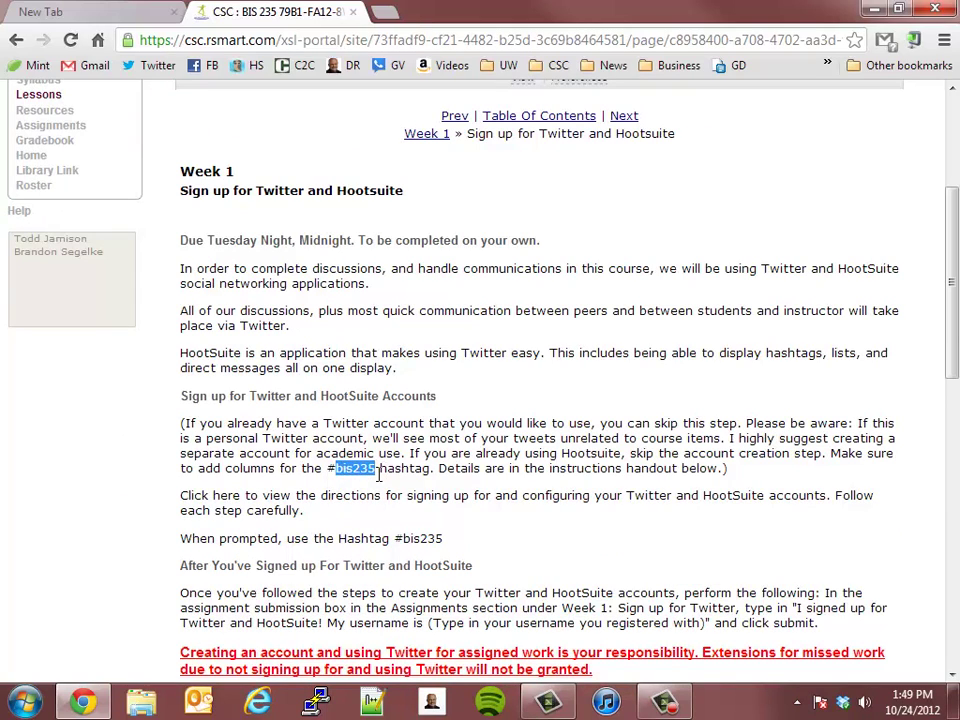
pyautogui.moveTo(327, 468); pyautogui.dragTo(376, 470)
pyautogui.click(338, 468)
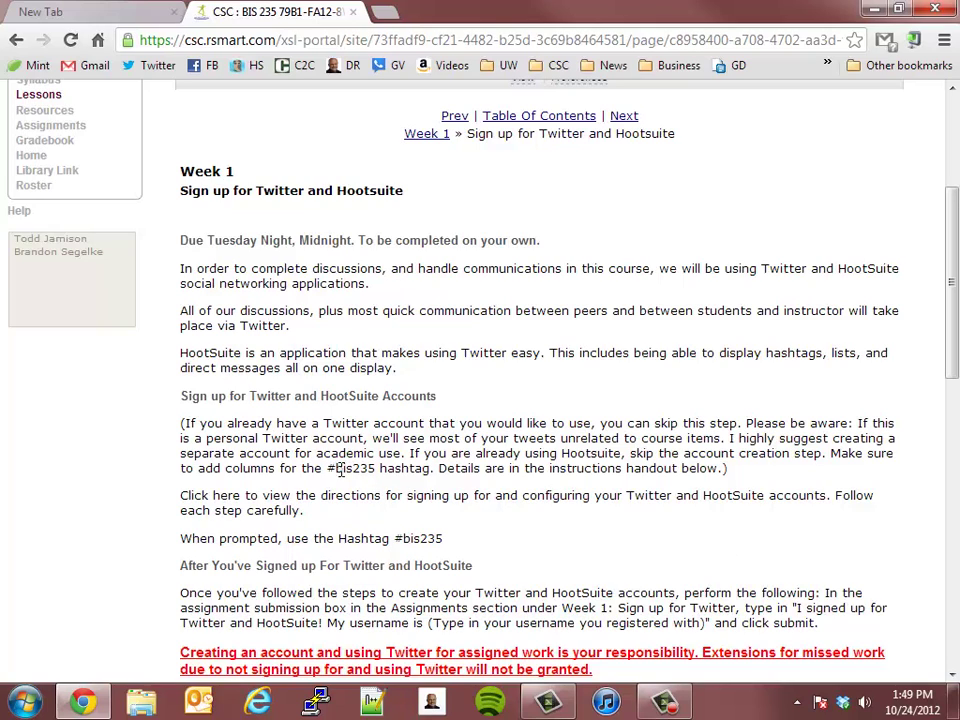
pyautogui.doubleClick(338, 468)
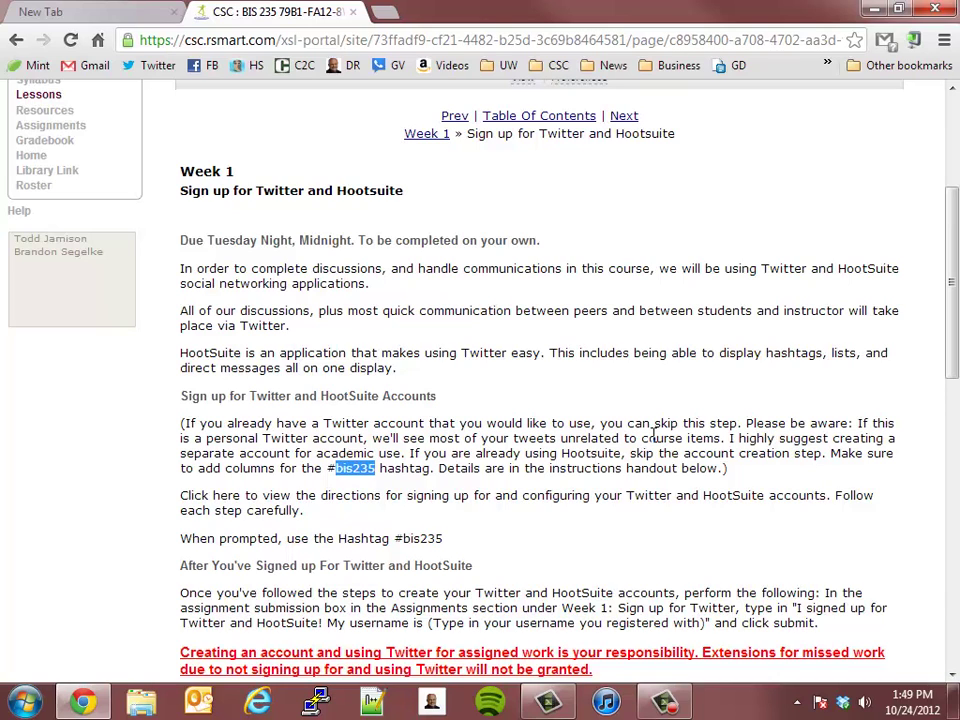
# Load twitter.com in the new tab and sign out of the current account
pyautogui.click(92, 9)
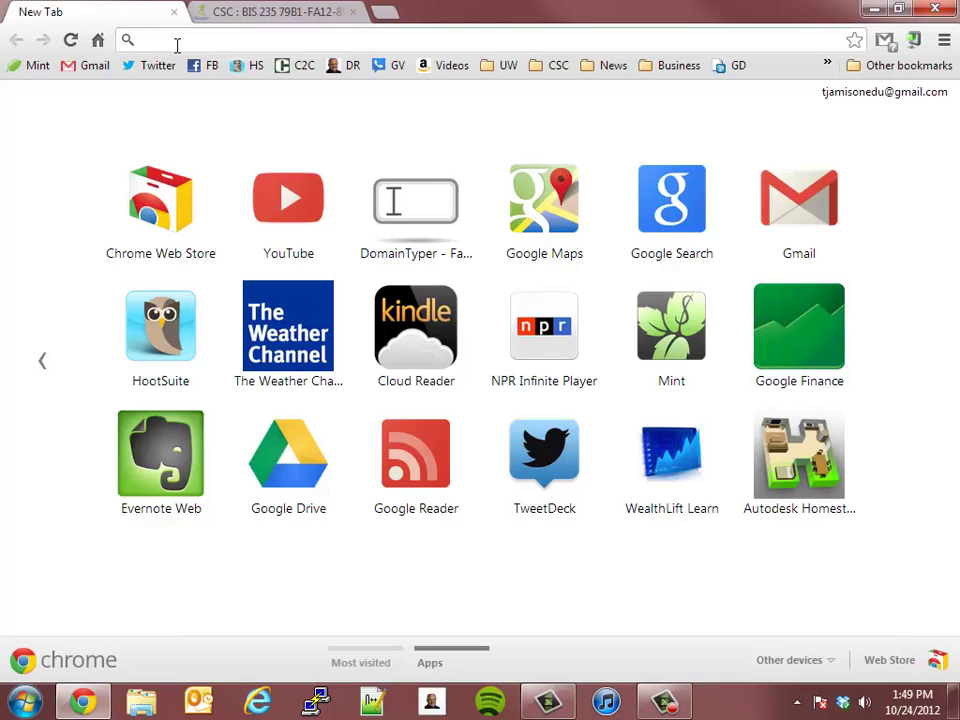
pyautogui.write('twitter.com')
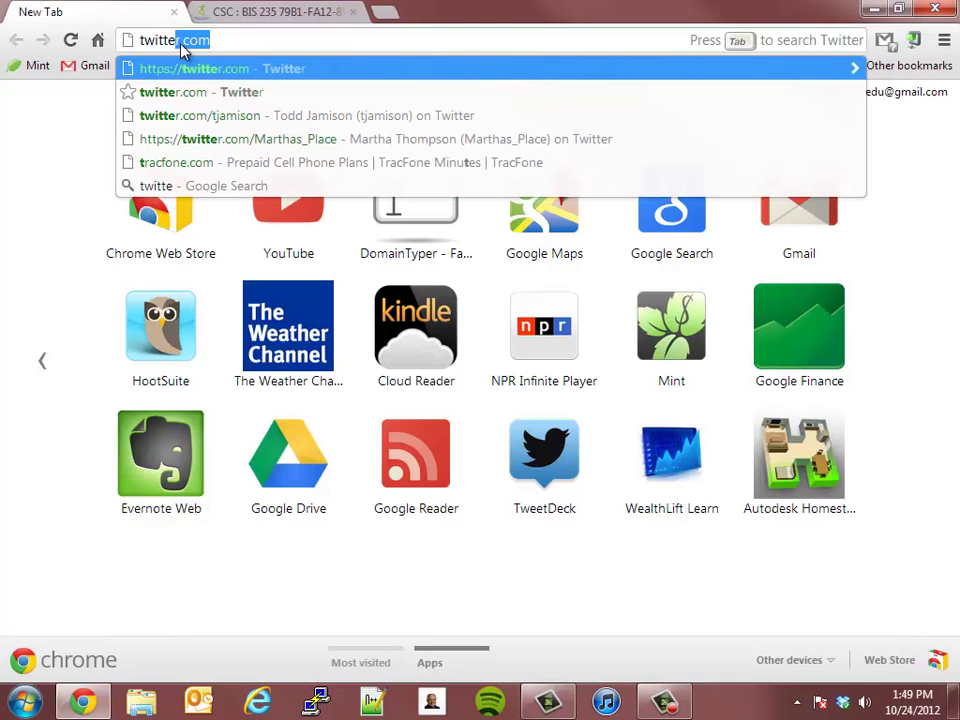
pyautogui.press('Return')
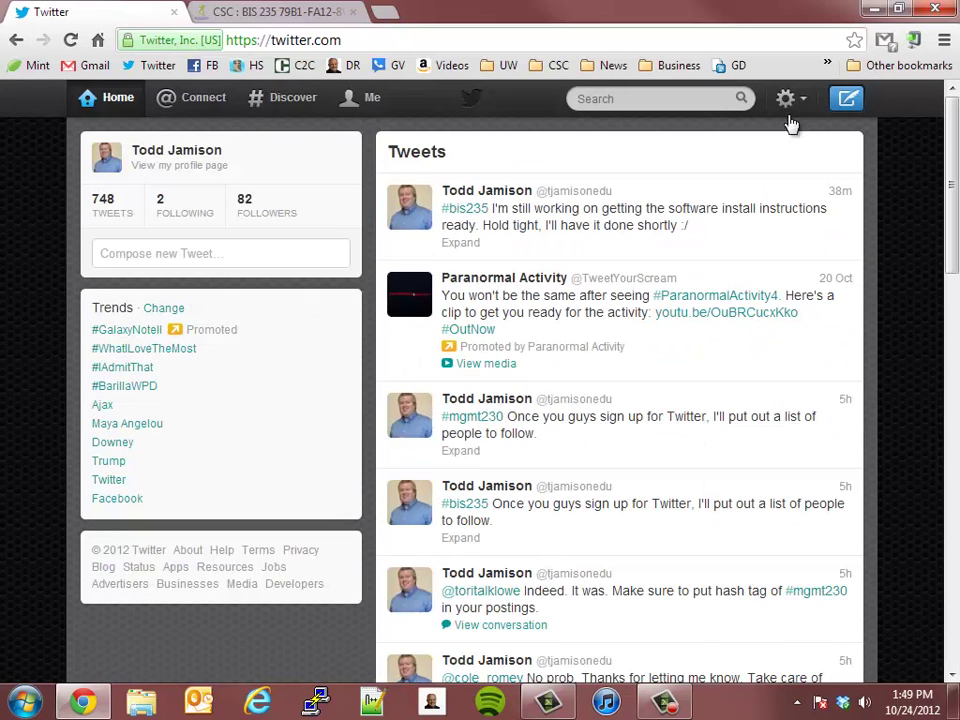
pyautogui.click(788, 100)
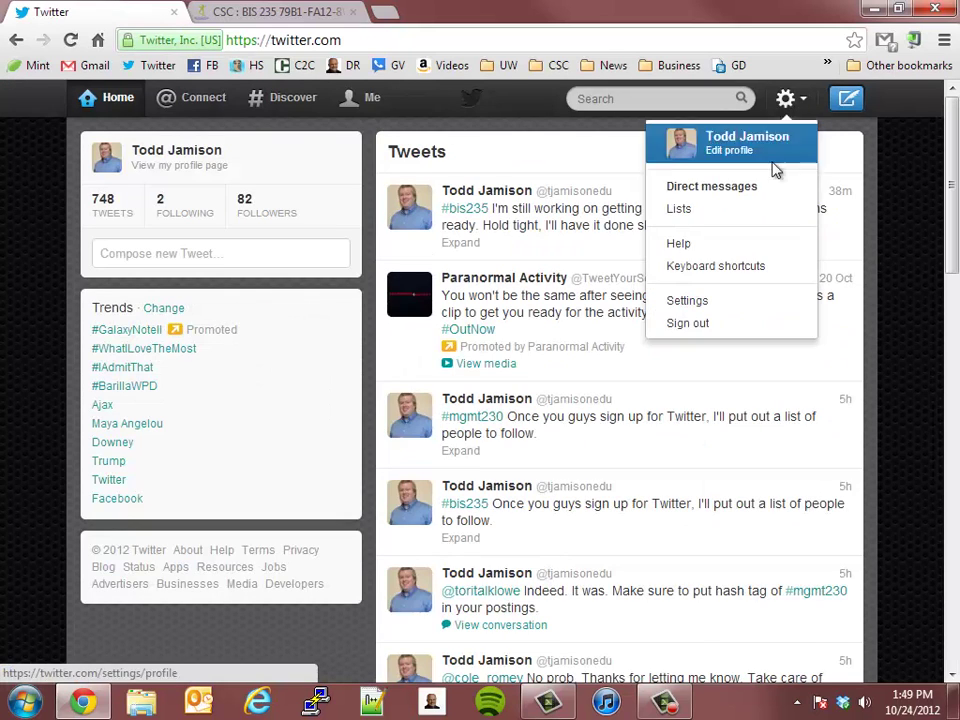
pyautogui.click(686, 322)
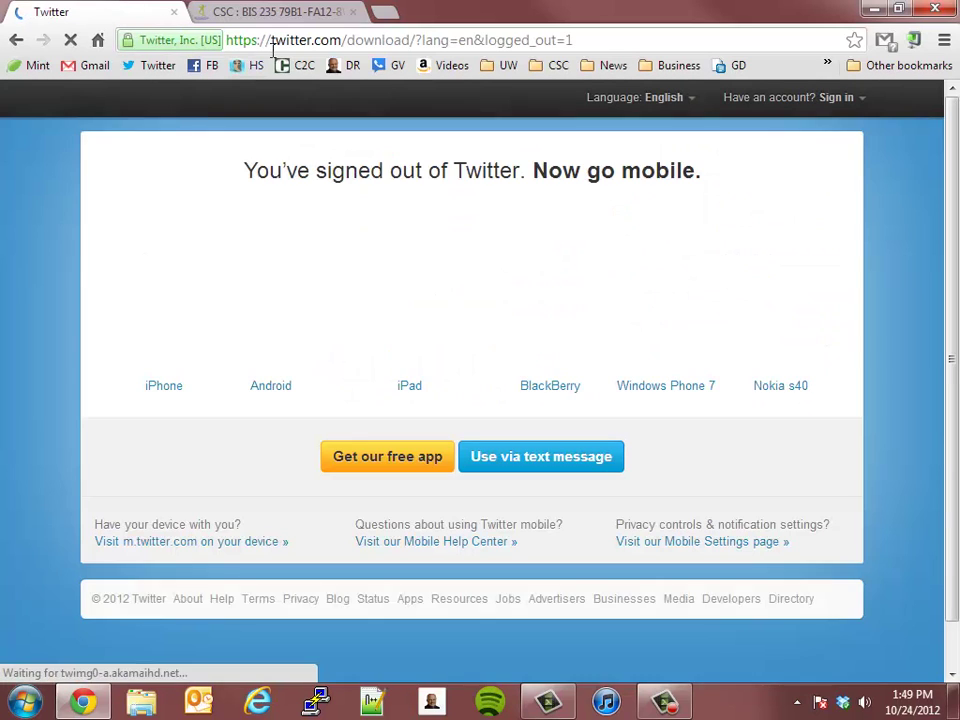
# Reload the plain twitter.com address to reach the welcome sign-up page
pyautogui.moveTo(347, 40); pyautogui.dragTo(572, 40)
pyautogui.press('BackSpace')
pyautogui.press('Return')
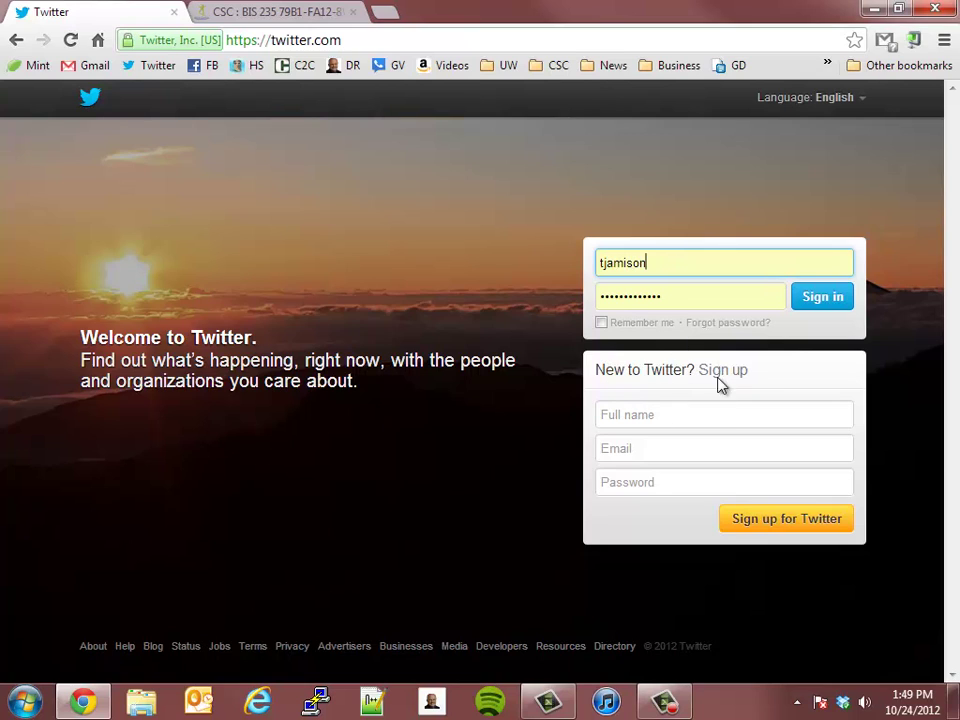
# Enter the full name, e-mail address and password in the New to Twitter form and submit
pyautogui.click(727, 416)
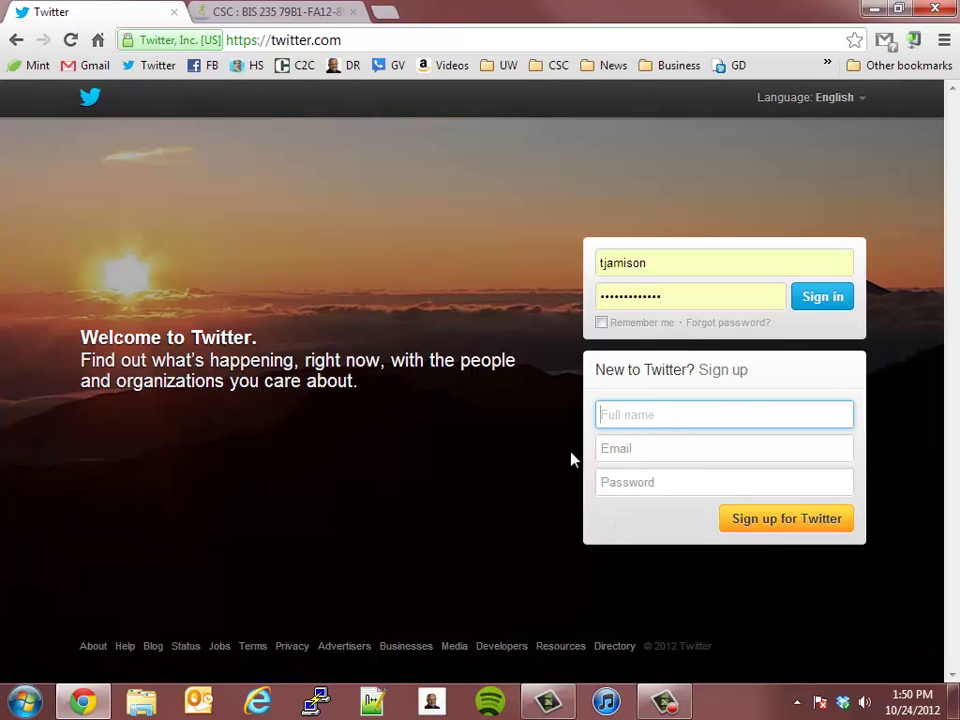
pyautogui.press('Tab')
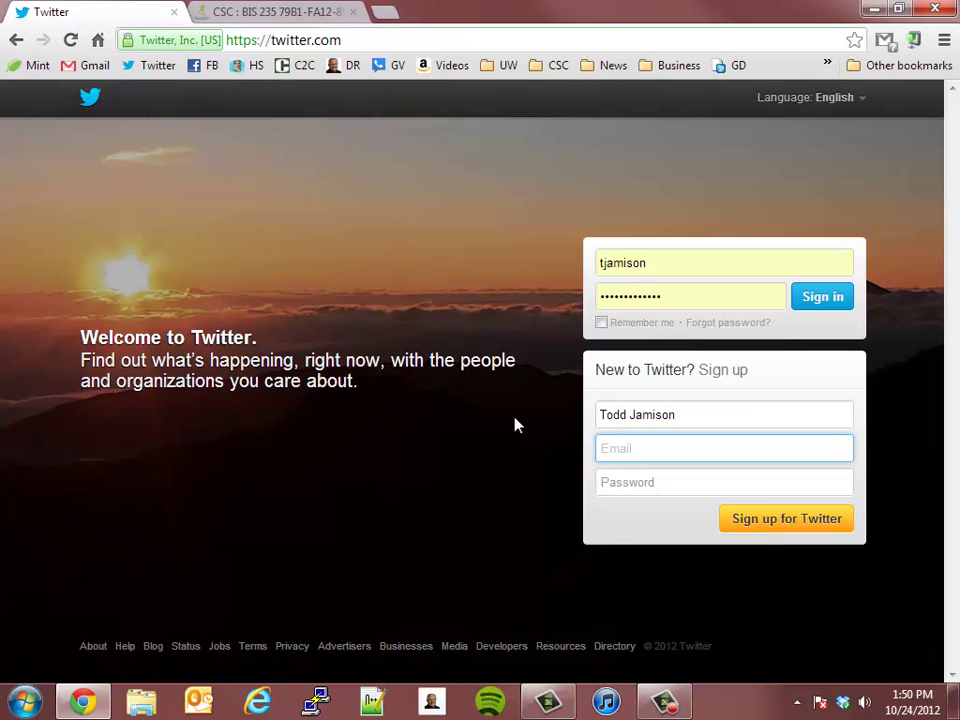
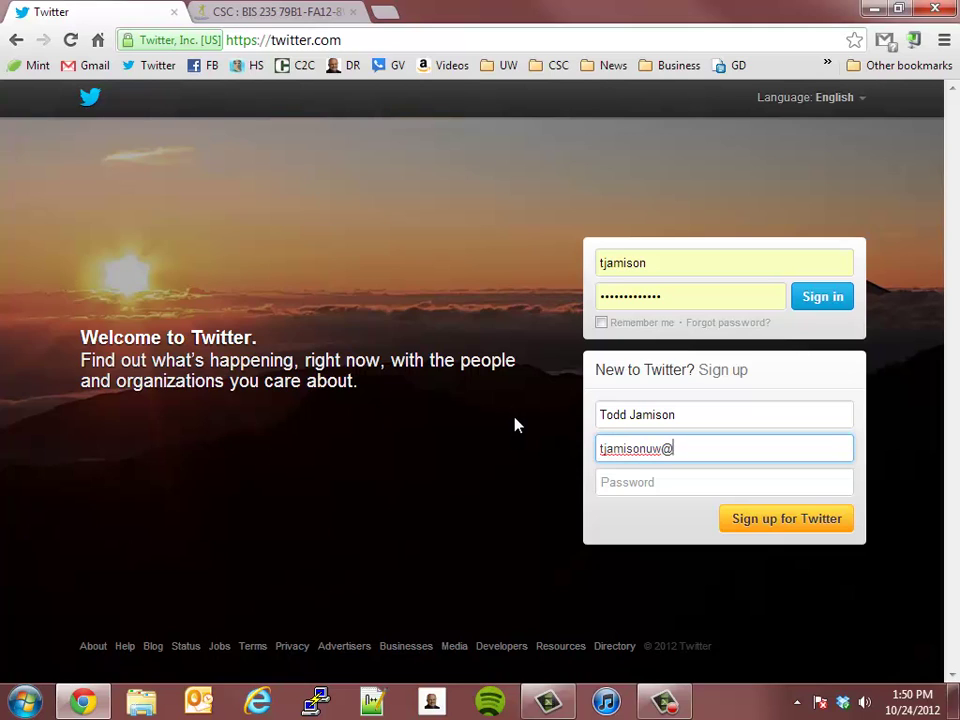
pyautogui.press('Tab')
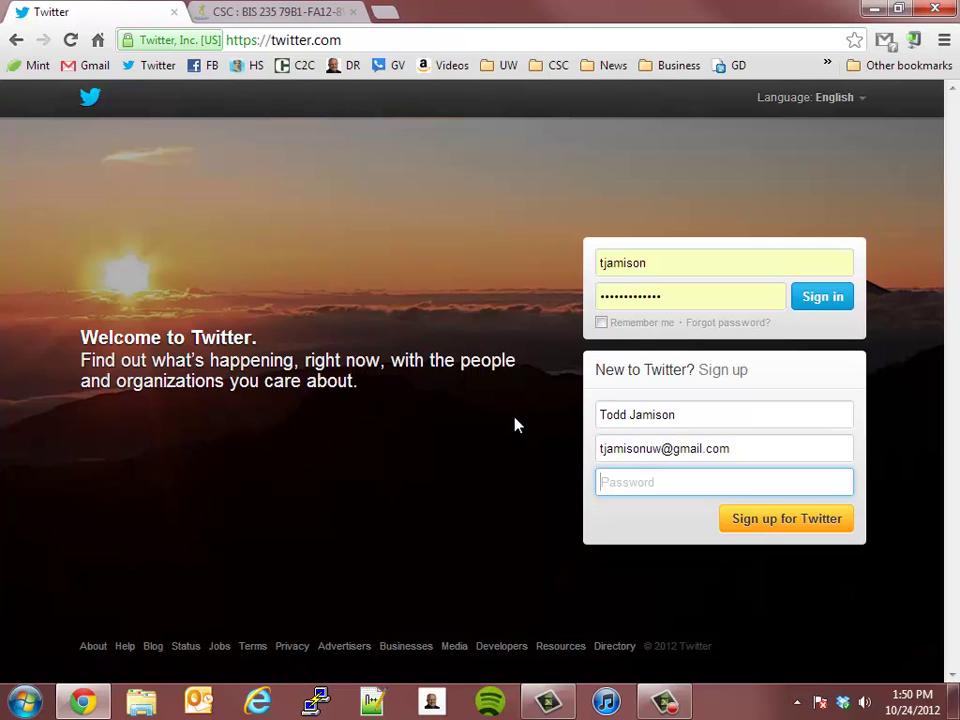
pyautogui.press('BackSpace')
pyautogui.press('BackSpace')
pyautogui.press('BackSpace')
pyautogui.press('BackSpace')
pyautogui.press('BackSpace')
pyautogui.press('BackSpace')
pyautogui.press('BackSpace')
pyautogui.press('BackSpace')
pyautogui.click(816, 518)
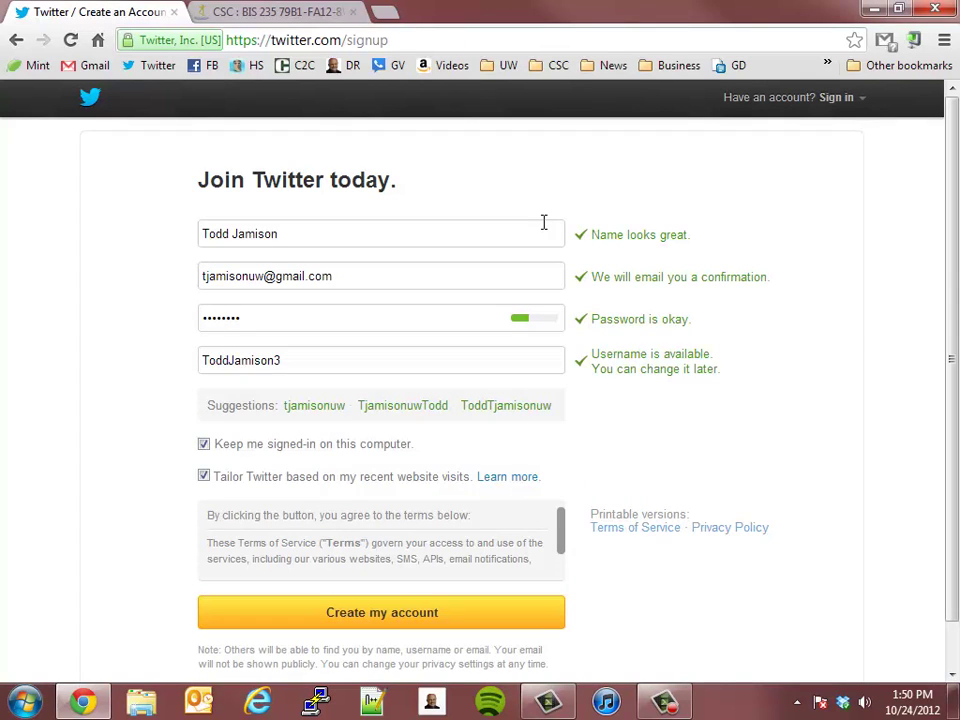
# Replace the suggested username with a chosen username and create the account
pyautogui.doubleClick(477, 360)
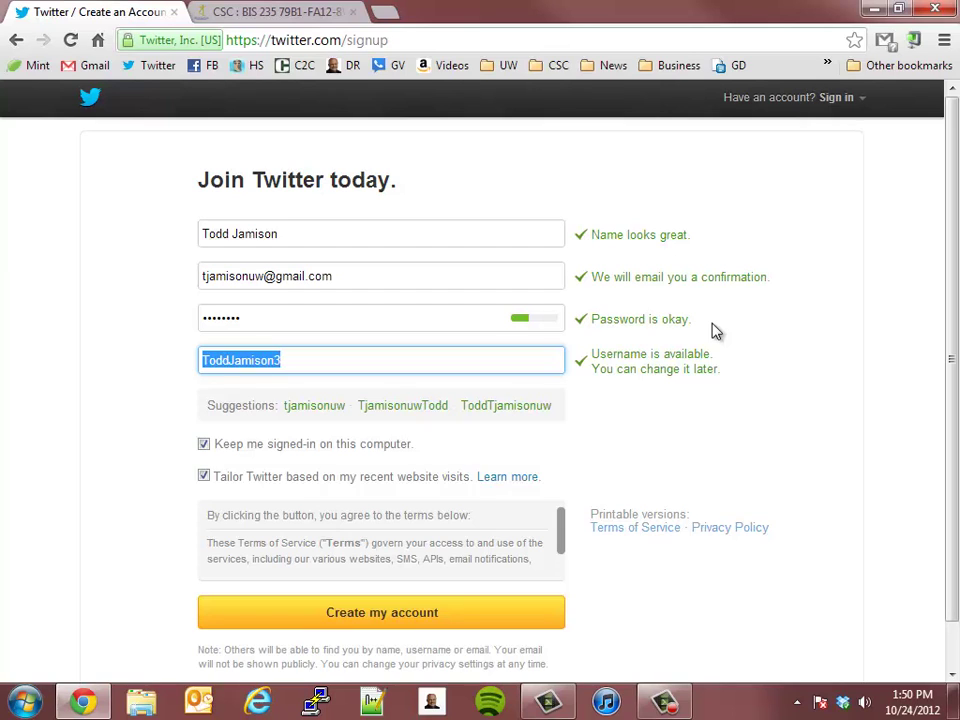
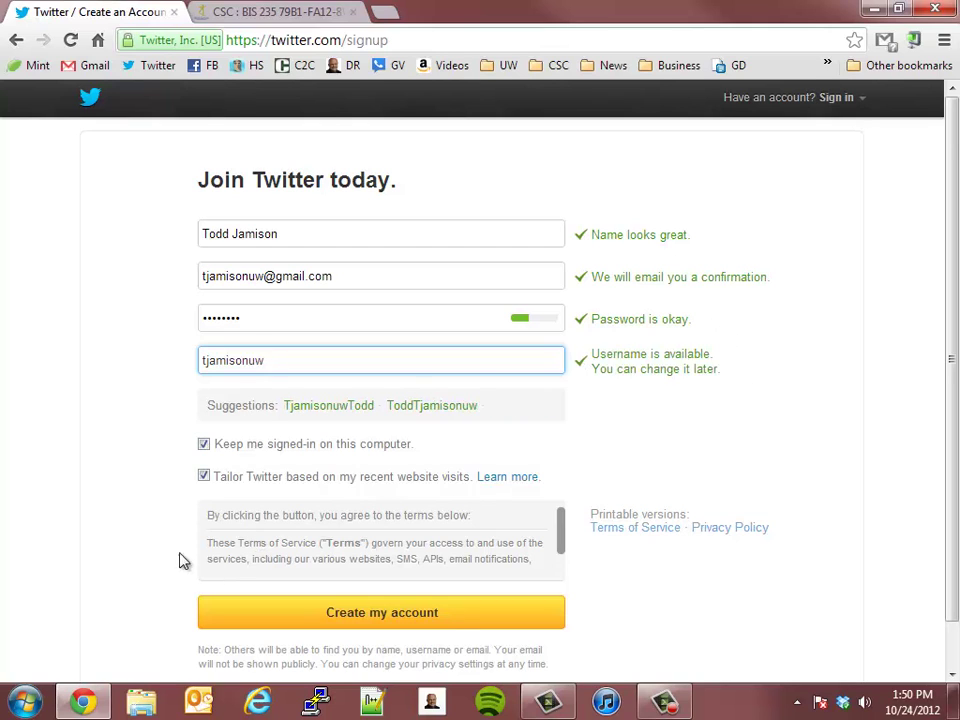
pyautogui.scroll(-1, 140, 529)
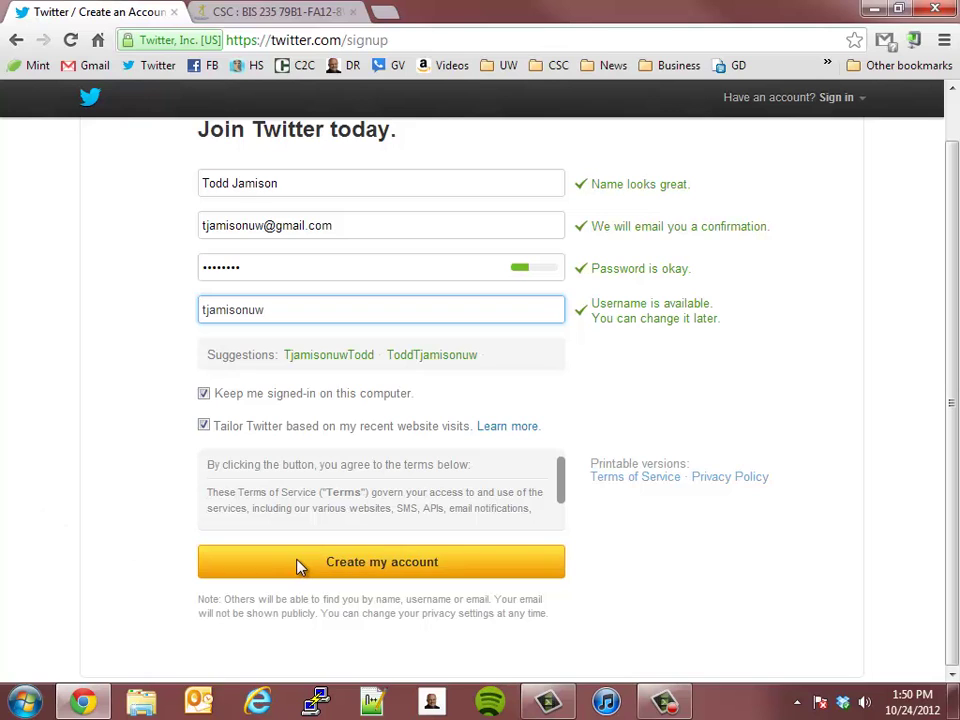
pyautogui.click(417, 568)
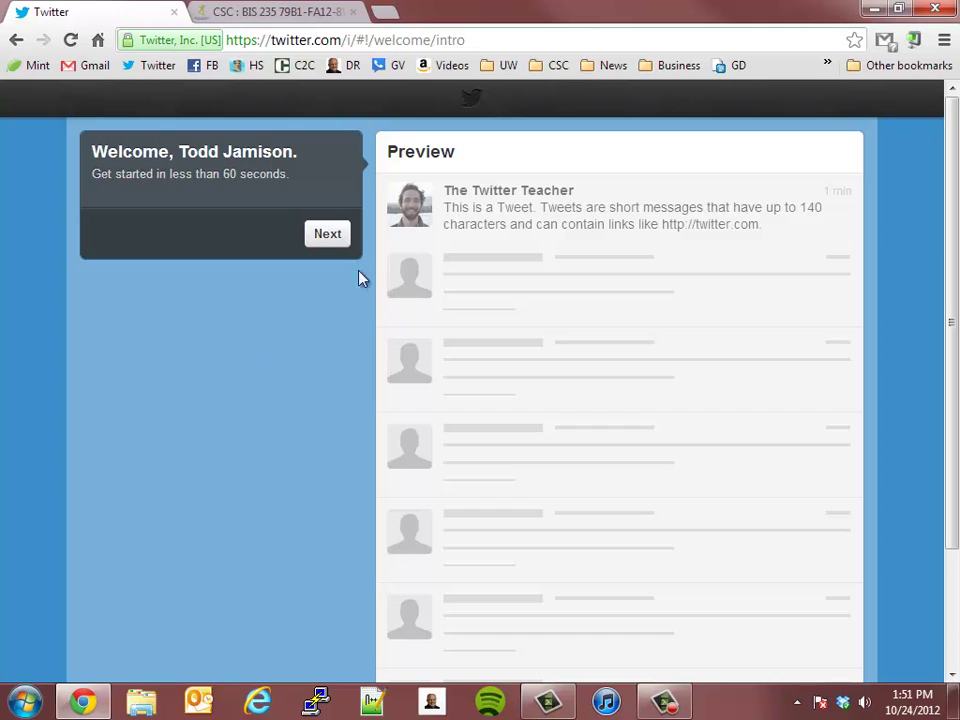
# Search for the instructor's Twitter account and follow it
pyautogui.click(320, 236)
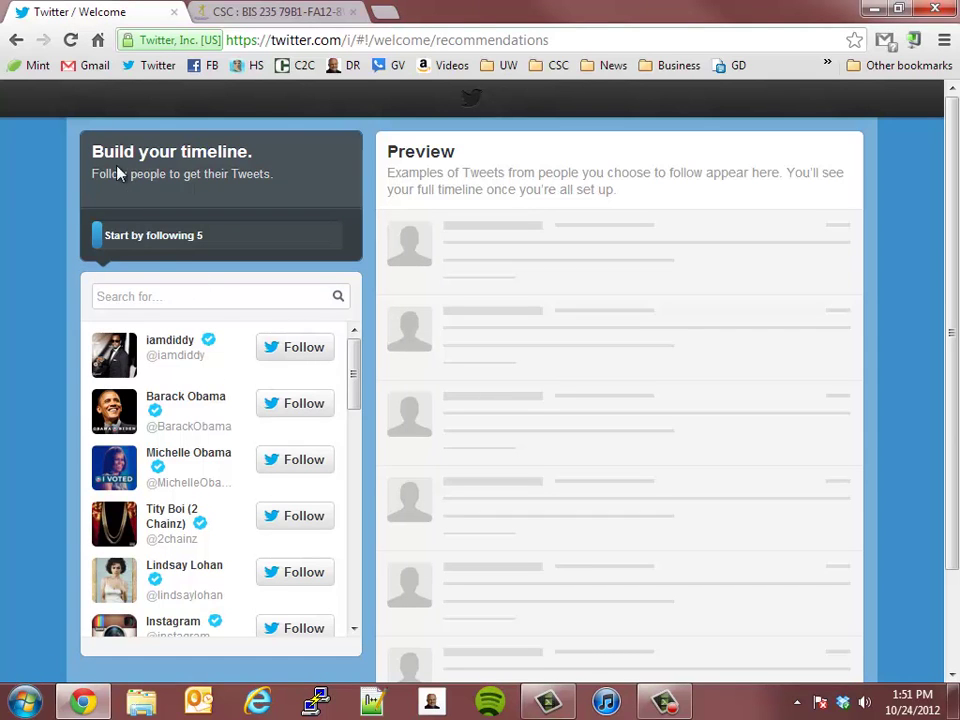
pyautogui.scroll(-1, 367, 507)
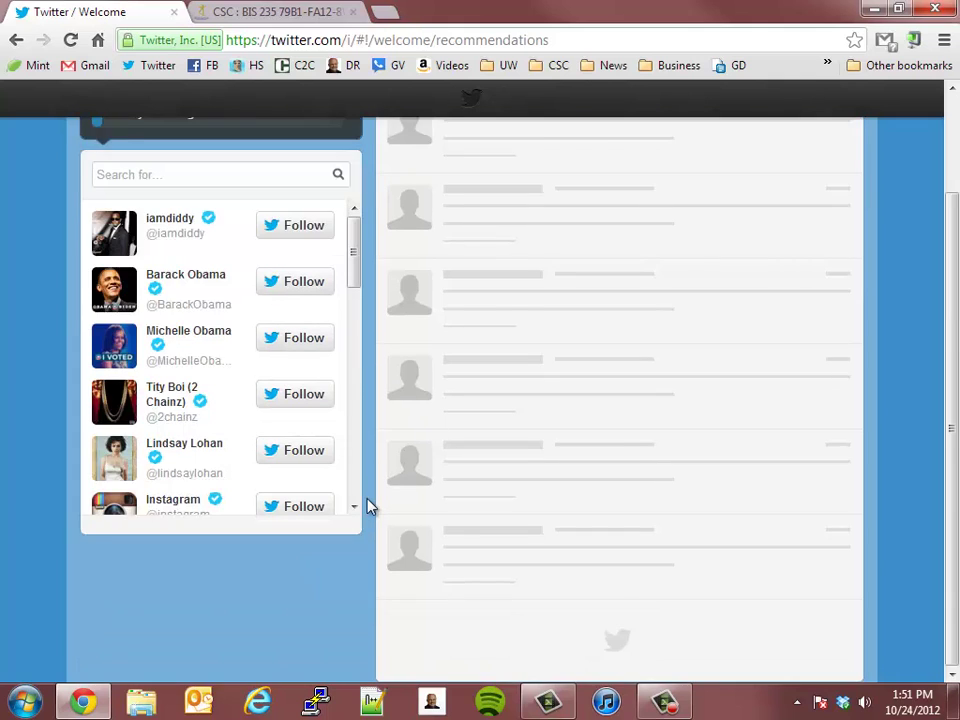
pyautogui.scroll(1, 367, 507)
pyautogui.click(130, 299)
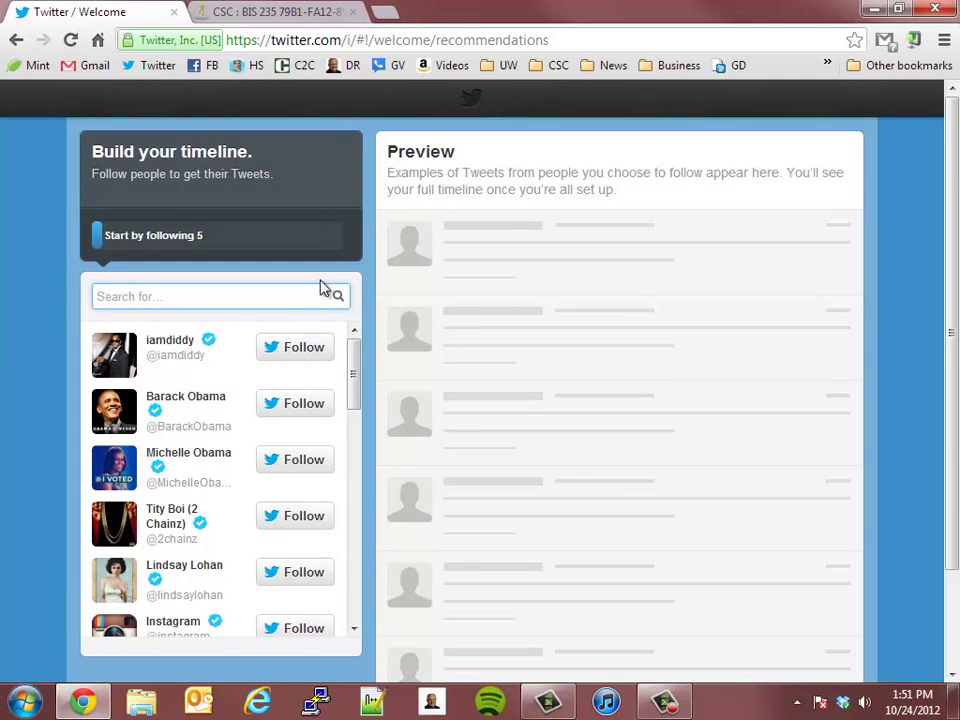
pyautogui.write('tjamisonedu')
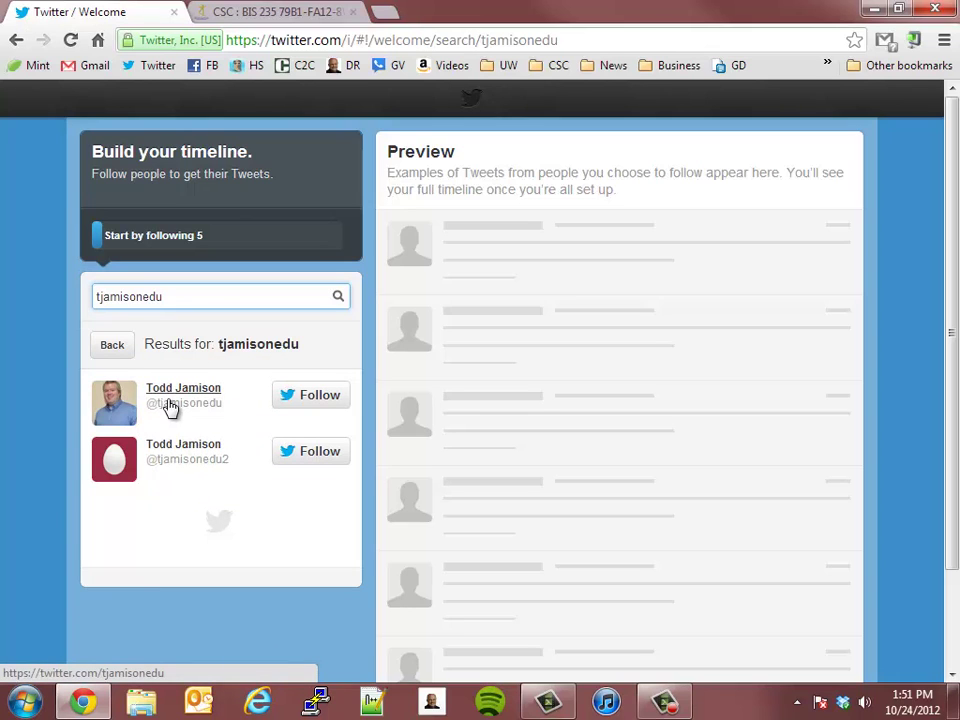
pyautogui.click(318, 397)
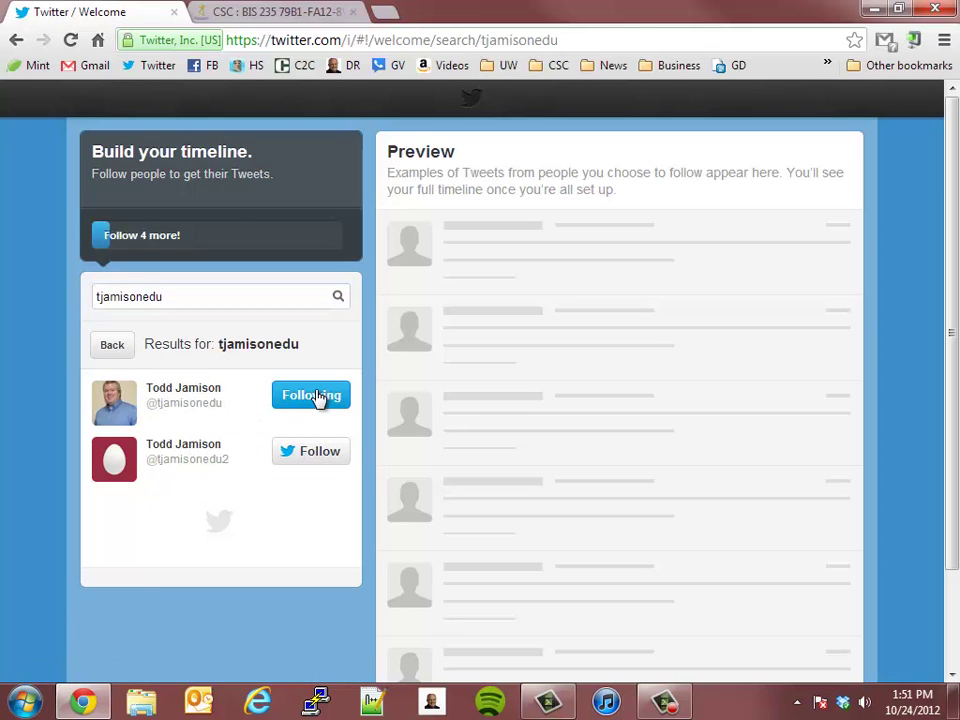
# Clear the instructor search term from the people search box
pyautogui.scroll(-2, 926, 315)
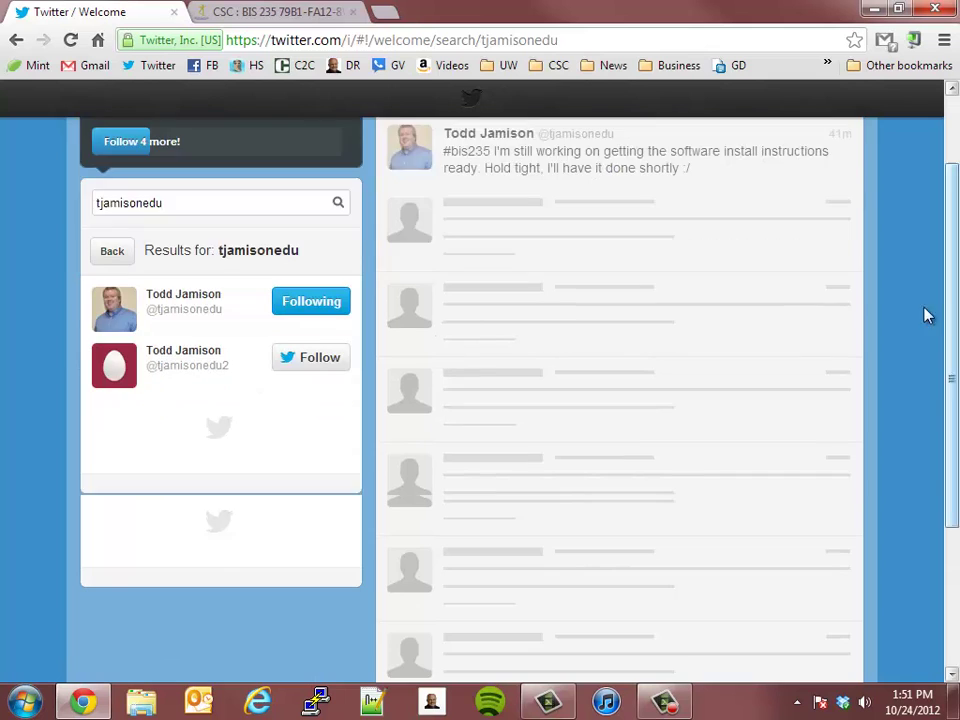
pyautogui.scroll(2, 903, 330)
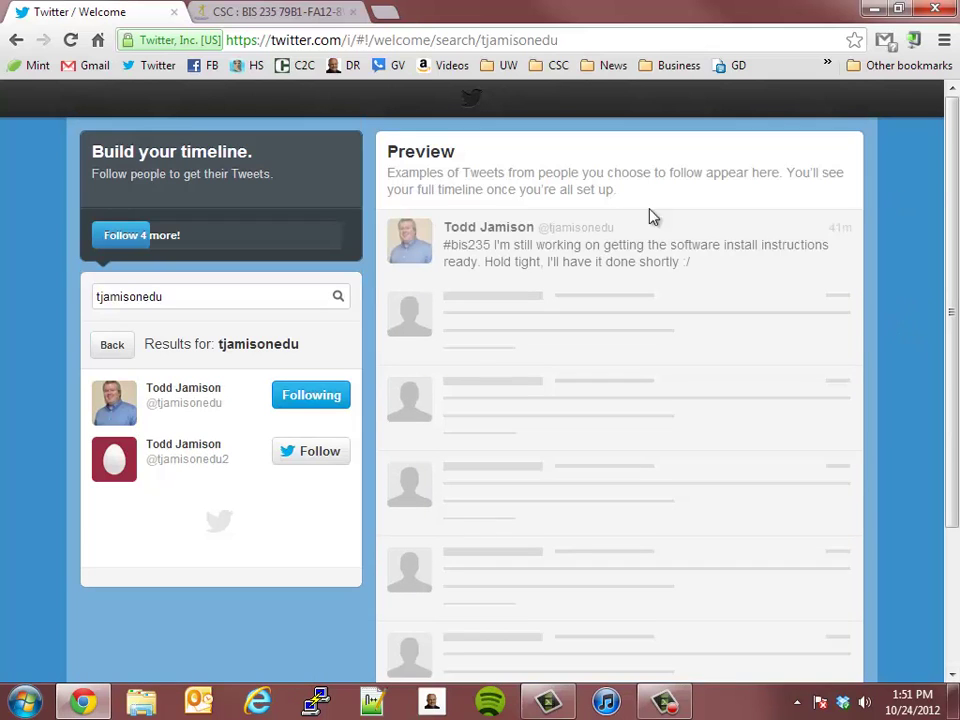
pyautogui.scroll(-2, 800, 245)
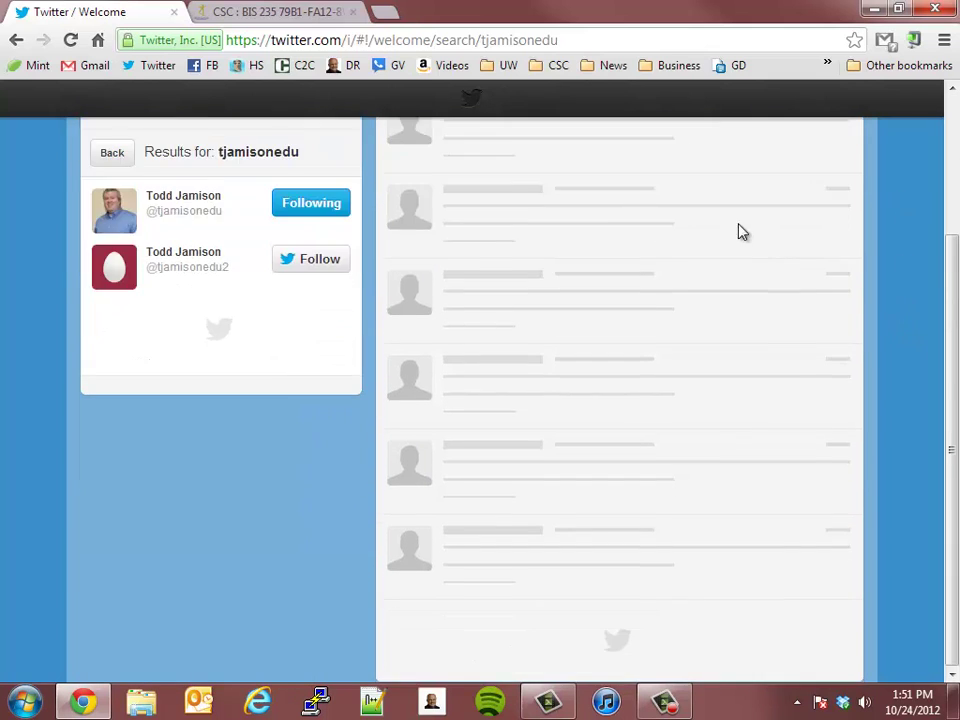
pyautogui.scroll(2, 739, 231)
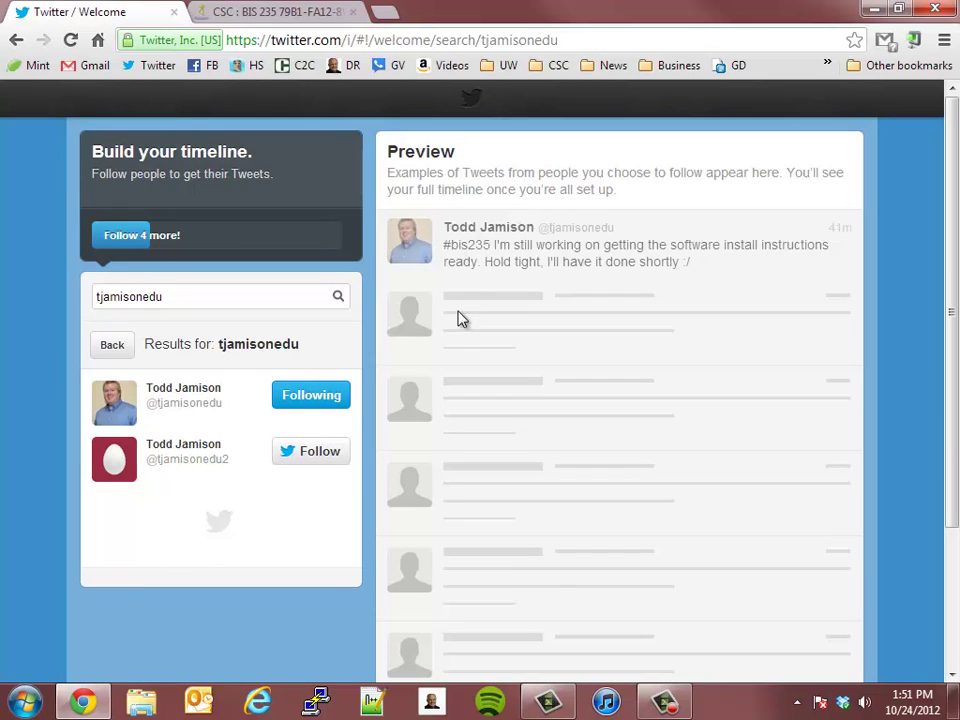
pyautogui.scroll(-2, 818, 352)
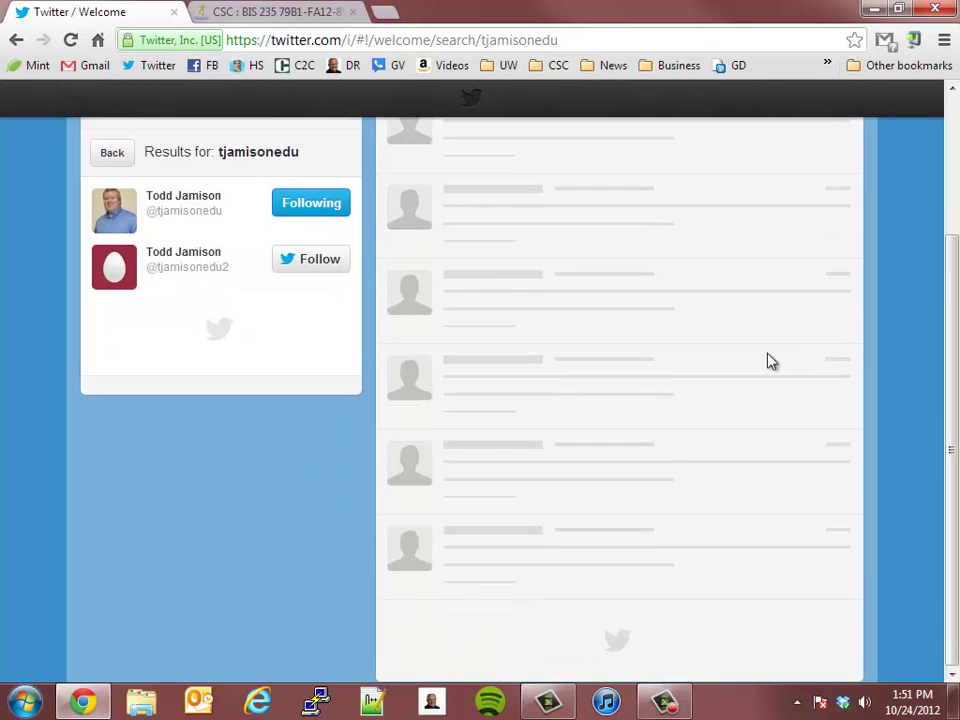
pyautogui.click(898, 8)
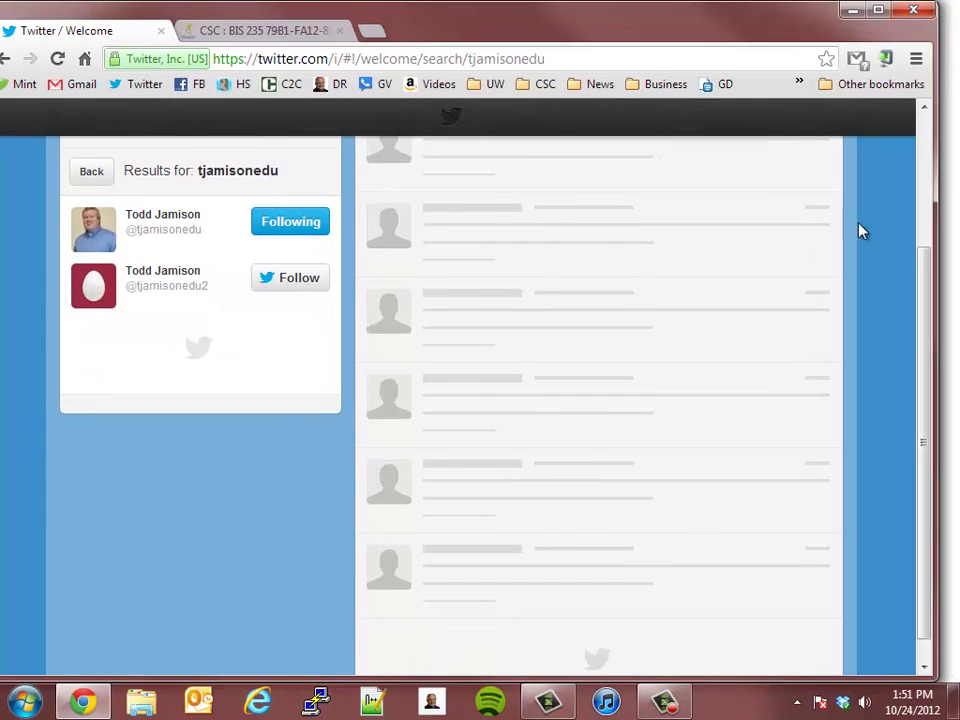
pyautogui.scroll(2, 826, 250)
pyautogui.click(878, 10)
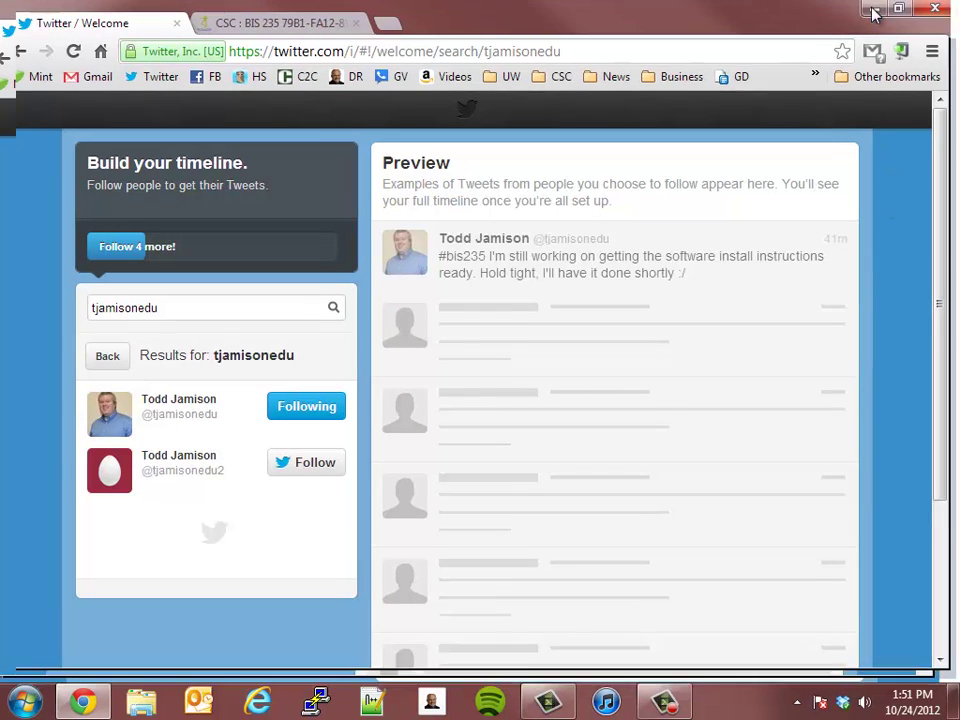
pyautogui.scroll(-2, 433, 459)
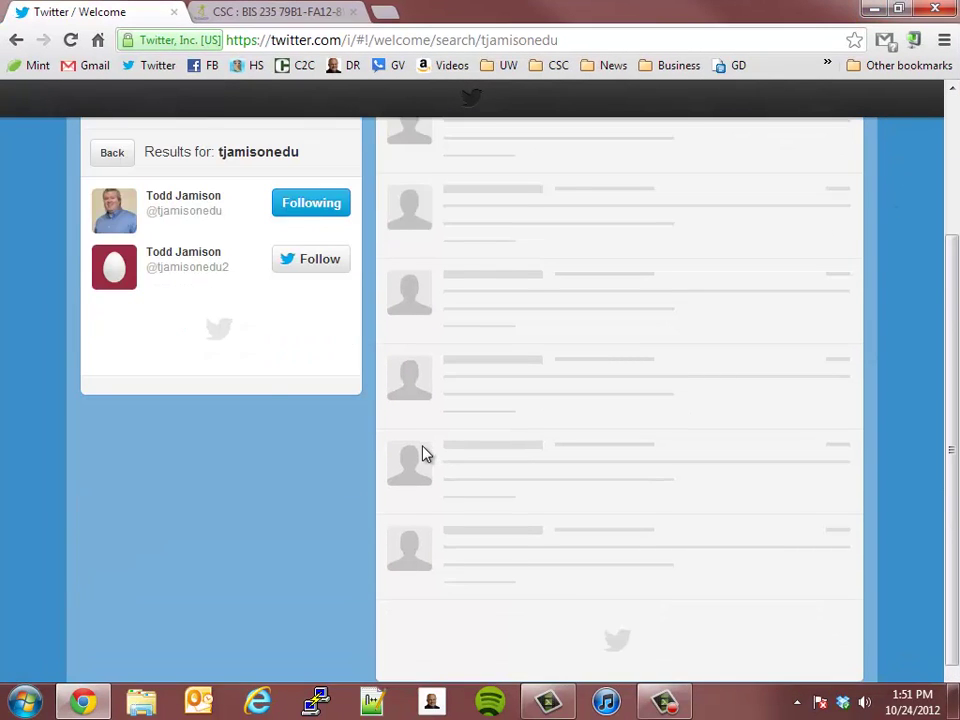
pyautogui.scroll(2, 422, 454)
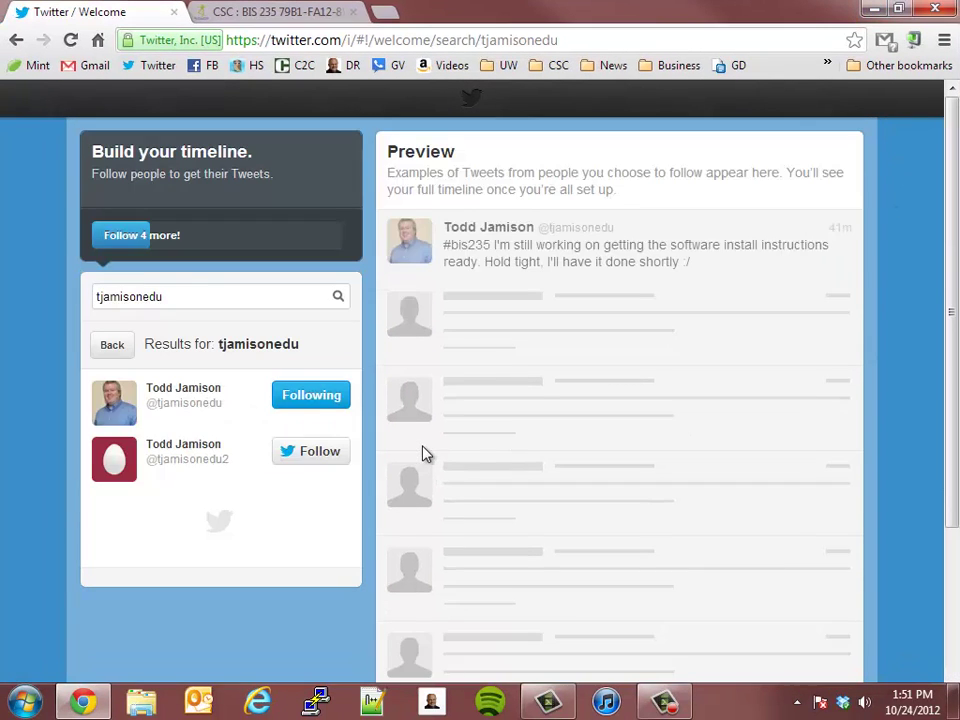
pyautogui.click(317, 300)
pyautogui.doubleClick(326, 297)
pyautogui.press('BackSpace')
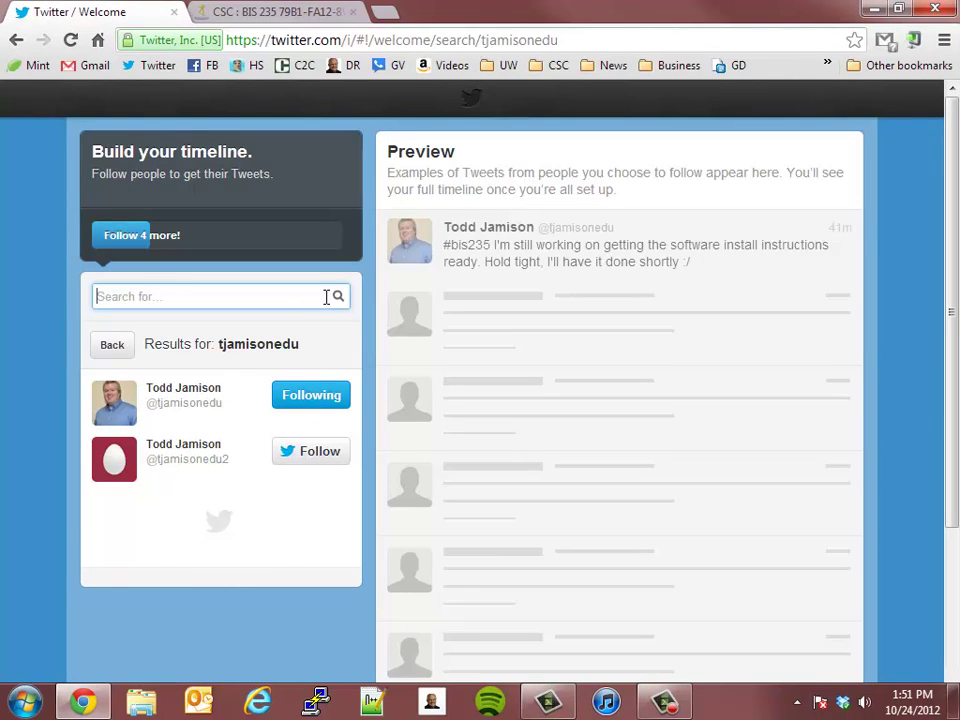
pyautogui.click(107, 235)
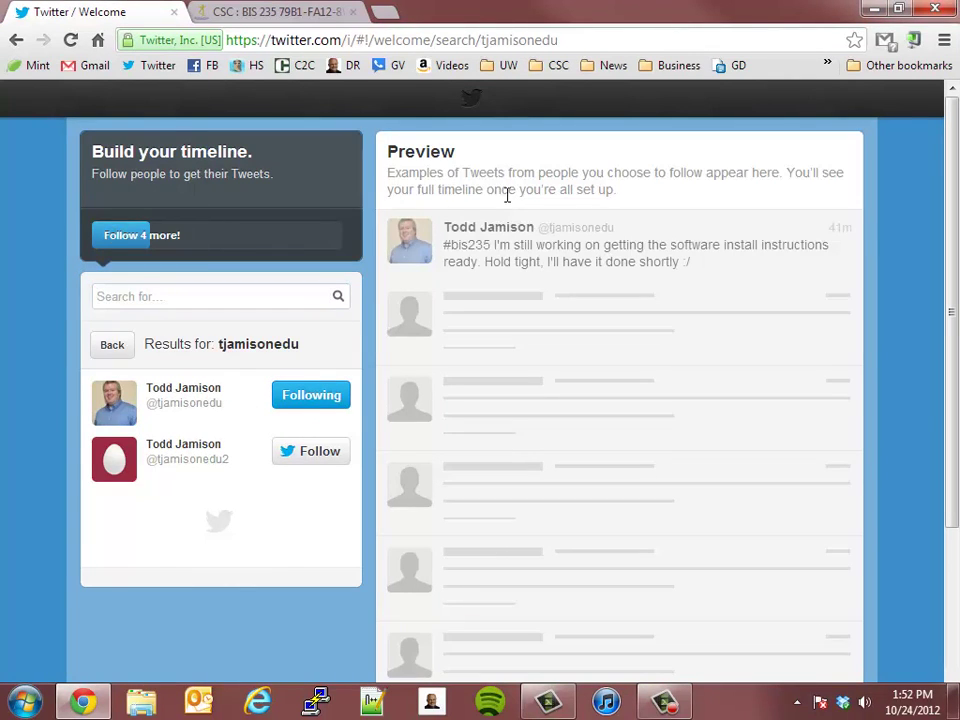
# Search for the first well-known business figure and follow the top result
pyautogui.scroll(-3, 460, 395)
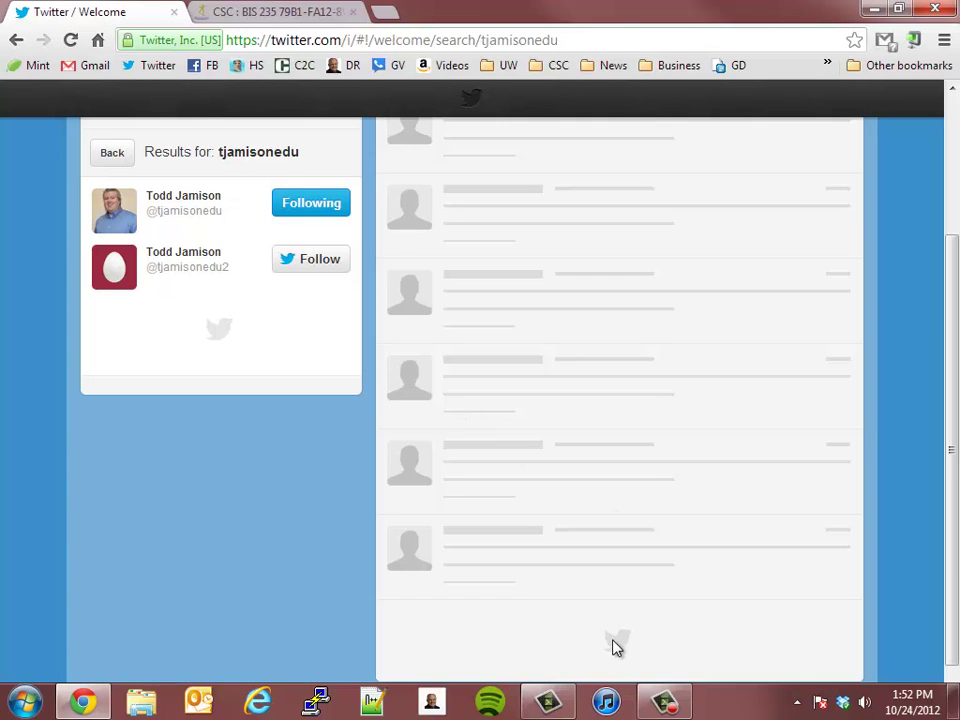
pyautogui.scroll(3, 527, 594)
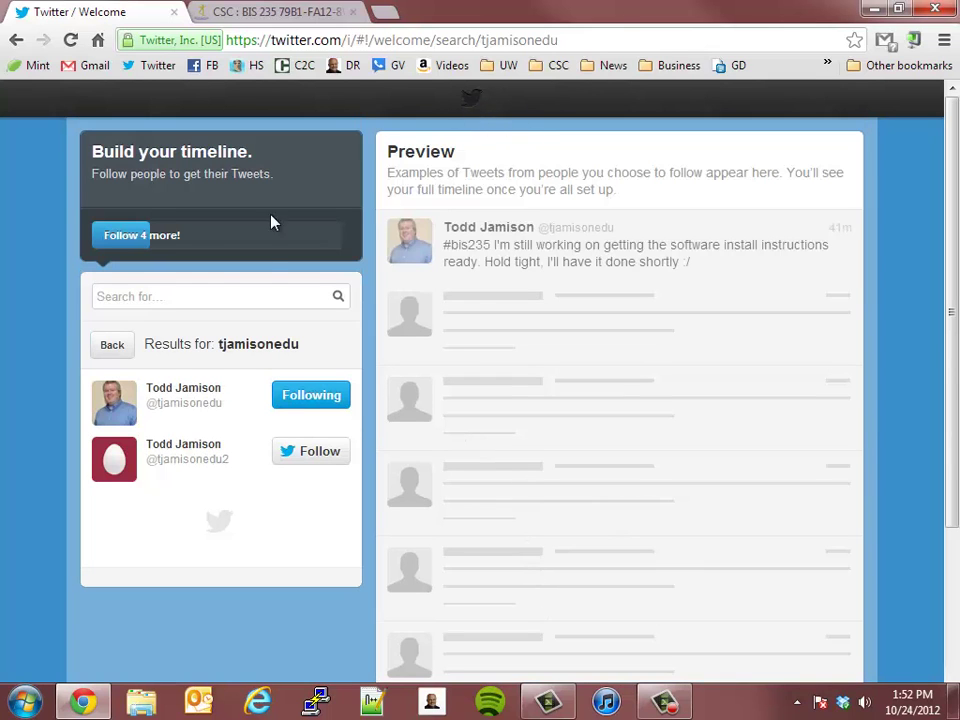
pyautogui.click(156, 295)
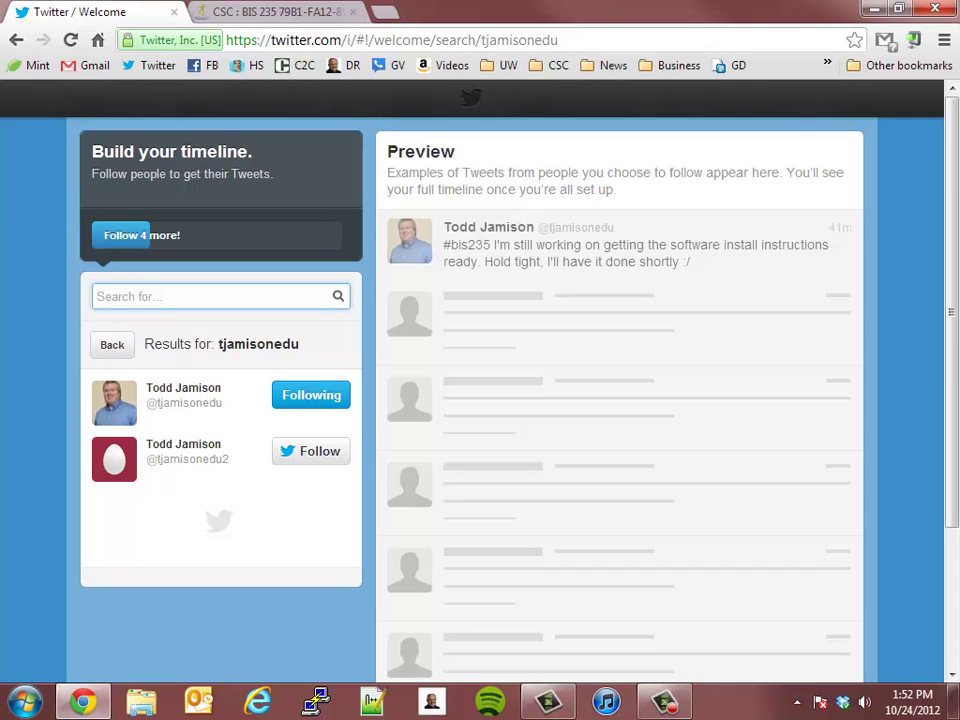
pyautogui.write('bill gates')
pyautogui.press('Return')
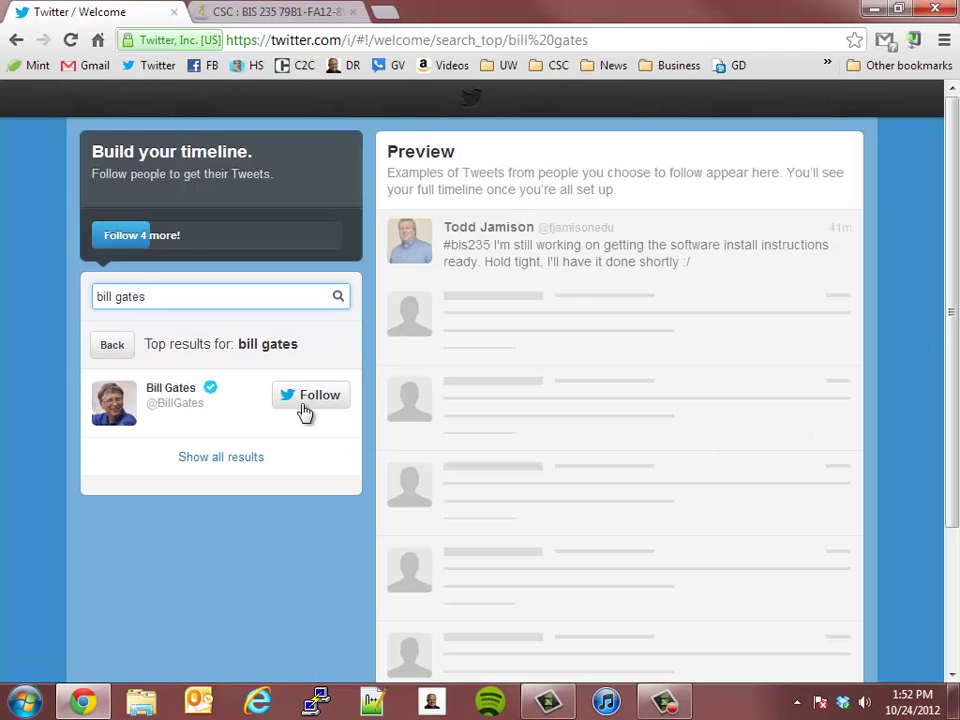
pyautogui.click(305, 410)
# Try an 'apple' search, then find the second business figure and follow the top result
pyautogui.doubleClick(208, 297)
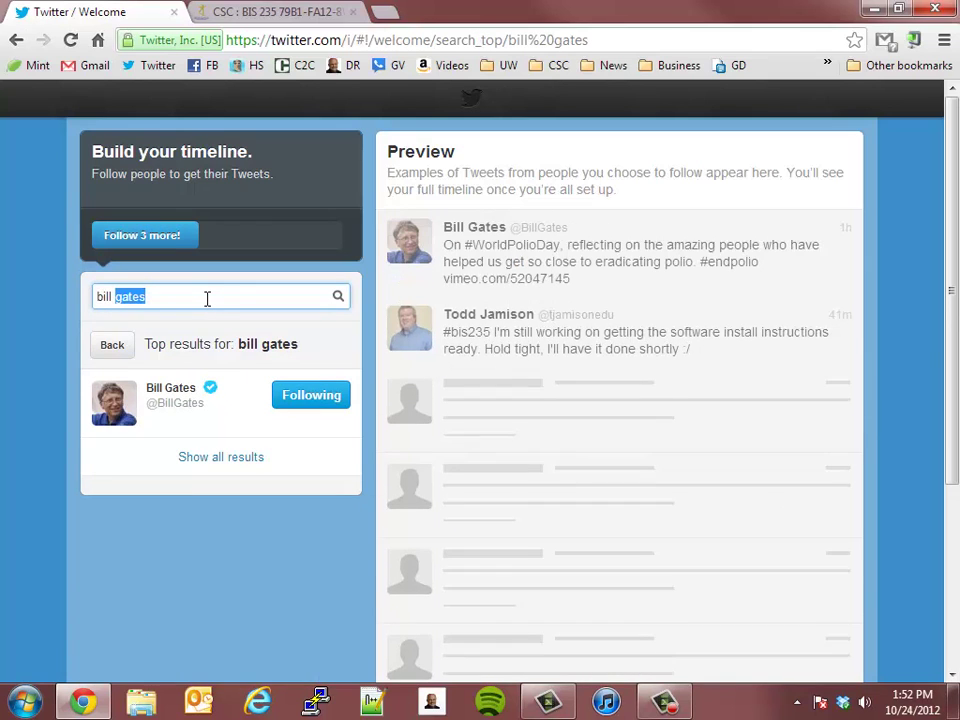
pyautogui.tripleClick(208, 297)
pyautogui.write('app')
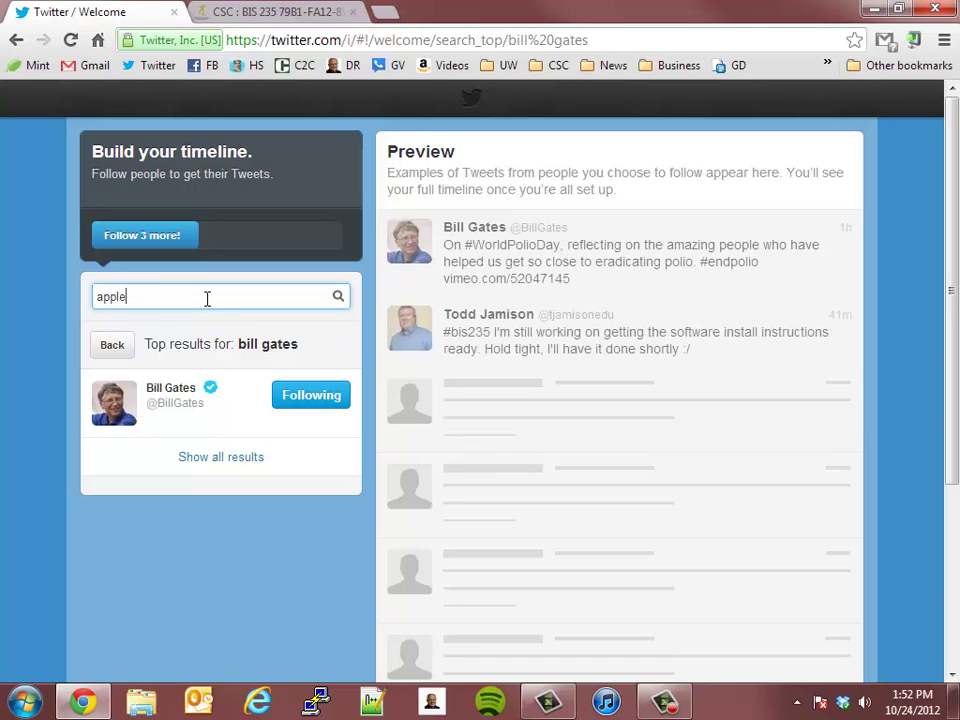
pyautogui.write('le')
pyautogui.press('Return')
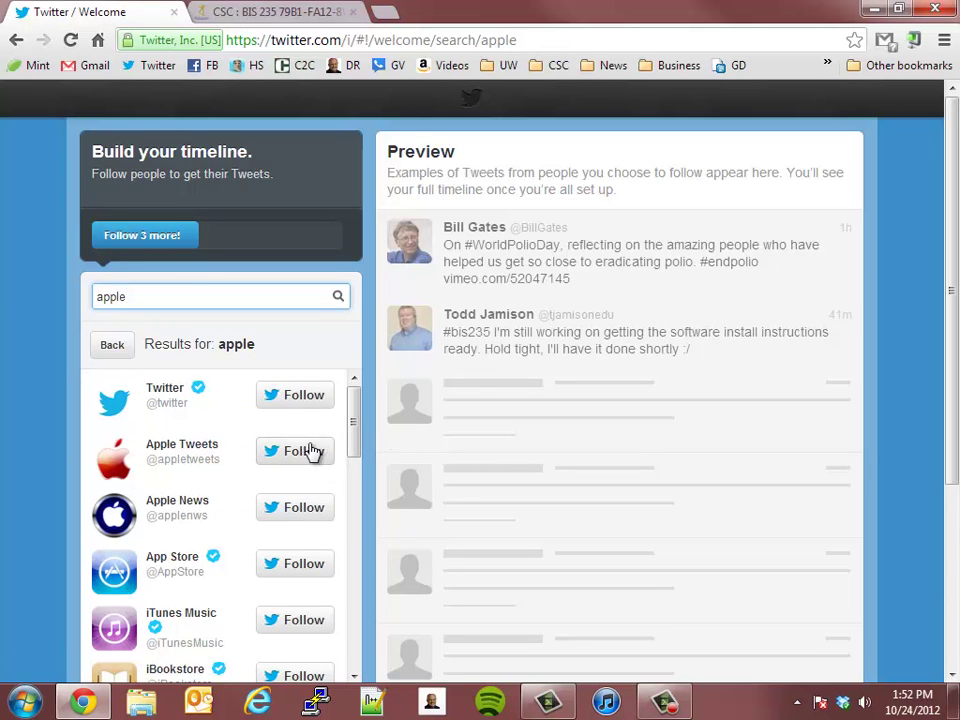
pyautogui.scroll(-3, 315, 452)
pyautogui.scroll(3, 338, 448)
pyautogui.moveTo(131, 302); pyautogui.dragTo(22, 307)
pyautogui.press('BackSpace')
pyautogui.write('warren buffet')
pyautogui.press('Return')
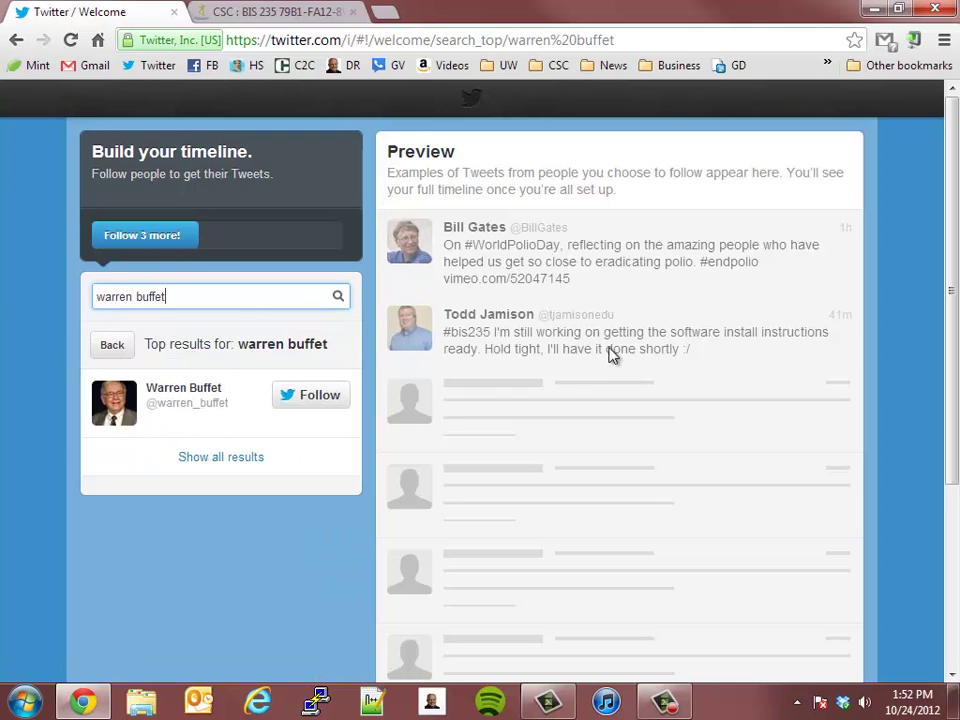
pyautogui.click(272, 396)
pyautogui.tripleClick(181, 297)
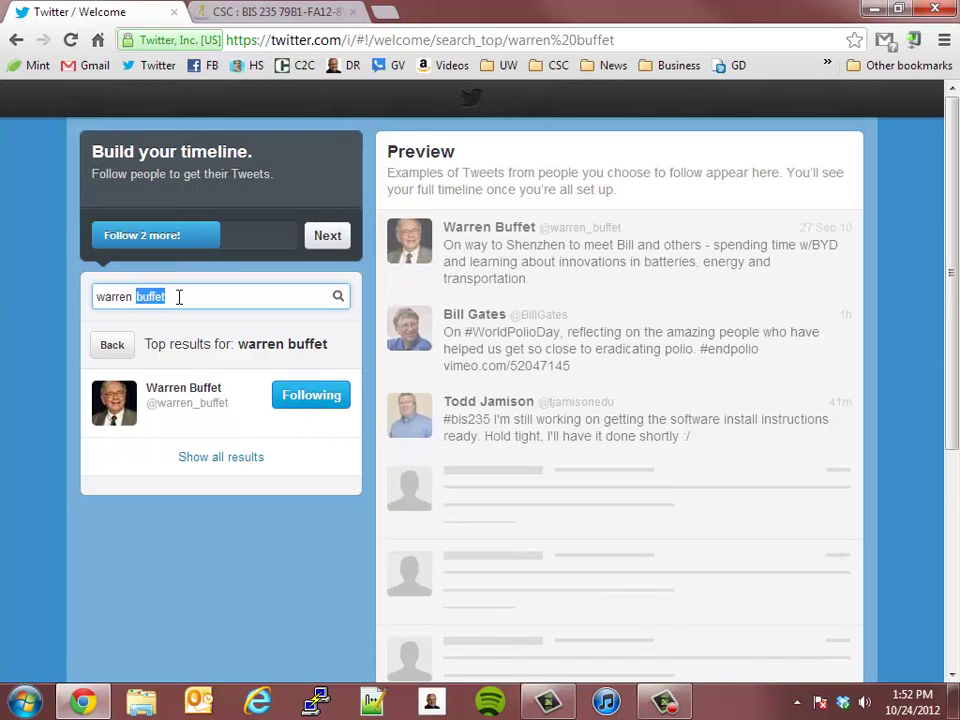
pyautogui.write('dave')
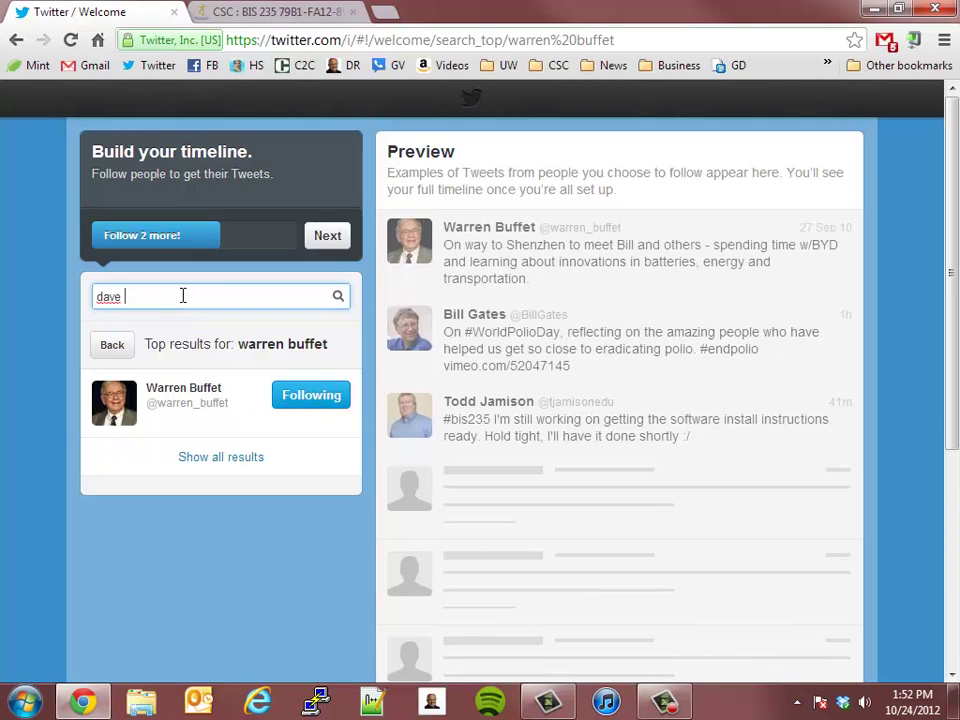
pyautogui.press('BackSpace')
pyautogui.press('BackSpace')
pyautogui.press('BackSpace')
pyautogui.press('BackSpace')
pyautogui.press('BackSpace')
pyautogui.press('BackSpace')
pyautogui.press('BackSpace')
pyautogui.press('BackSpace')
pyautogui.press('BackSpace')
pyautogui.press('BackSpace')
# Follow three suggested accounts from the Music category
pyautogui.click(330, 237)
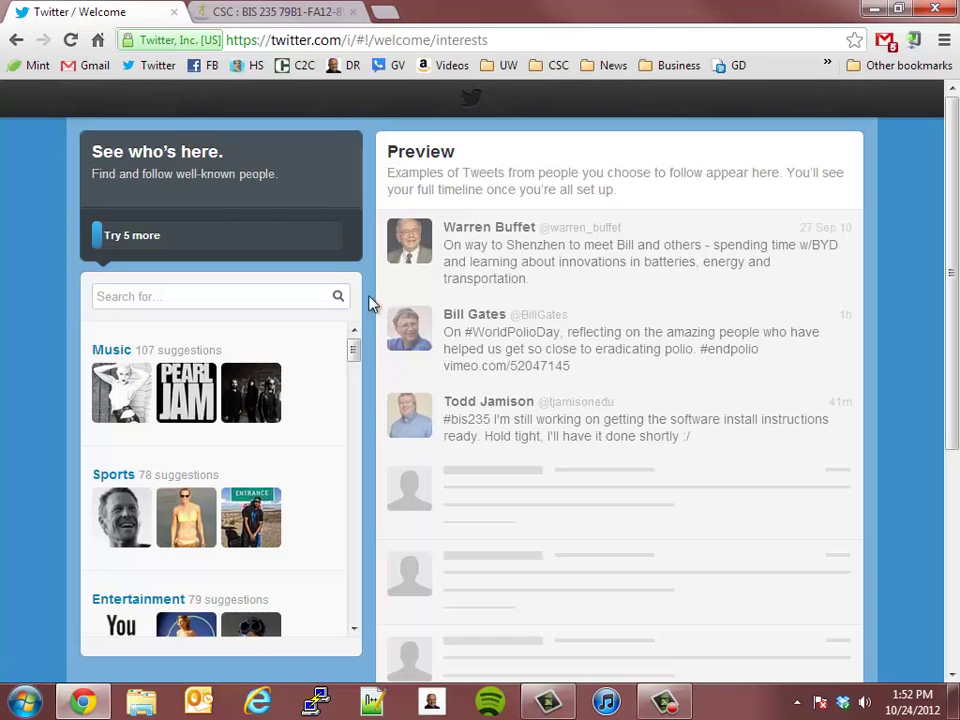
pyautogui.scroll(-4, 360, 333)
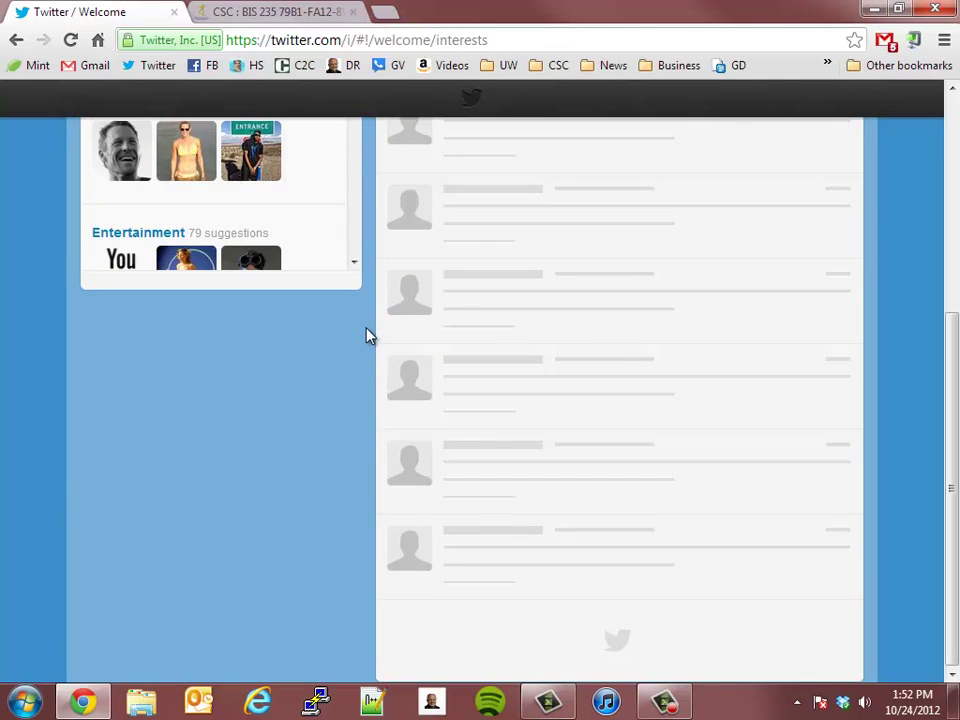
pyautogui.scroll(4, 366, 332)
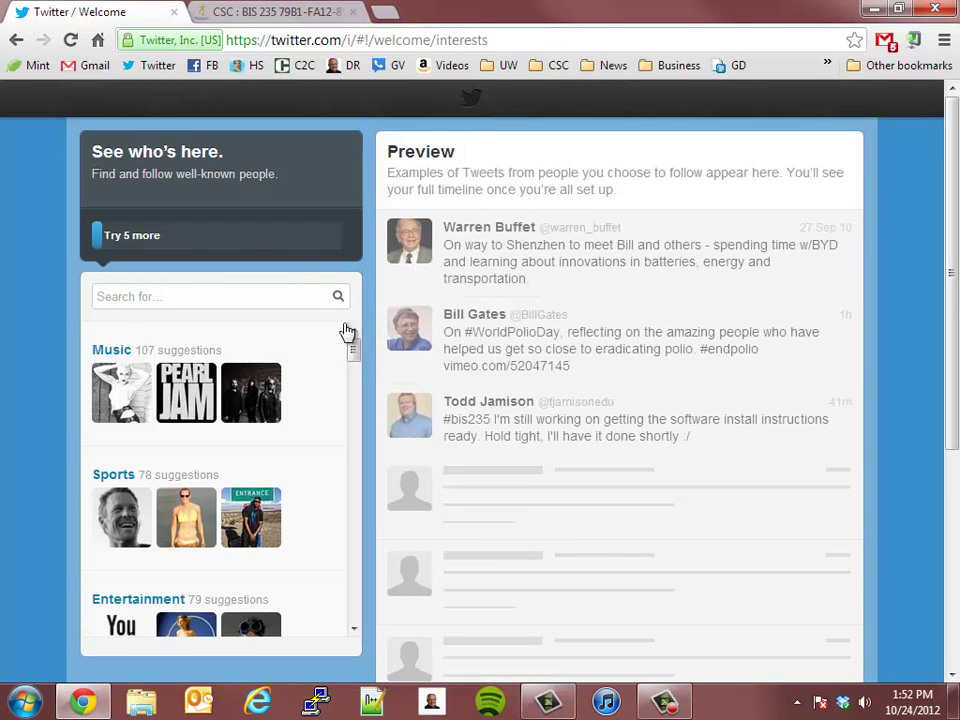
pyautogui.click(110, 393)
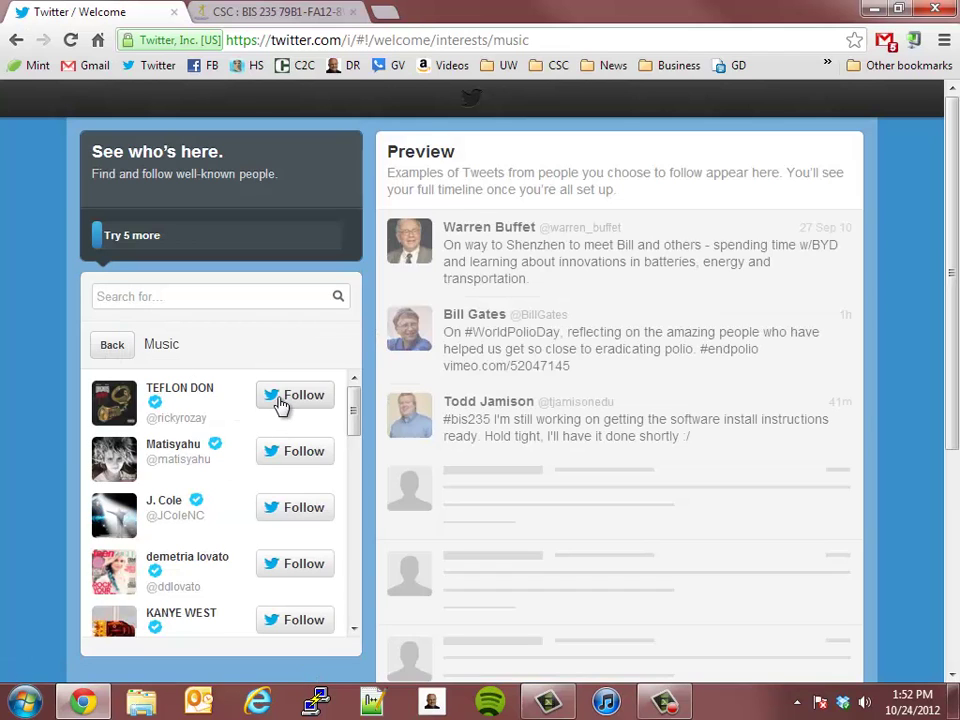
pyautogui.click(283, 400)
pyautogui.click(312, 452)
pyautogui.click(308, 509)
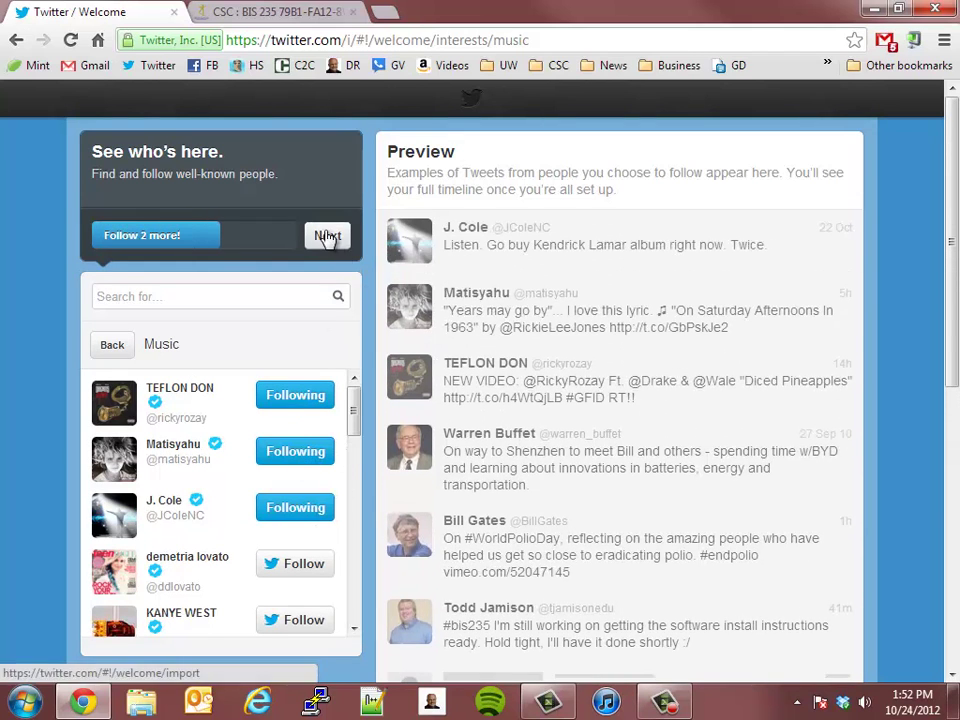
# Move past the suggestions and skip the contact-import step
pyautogui.click(327, 237)
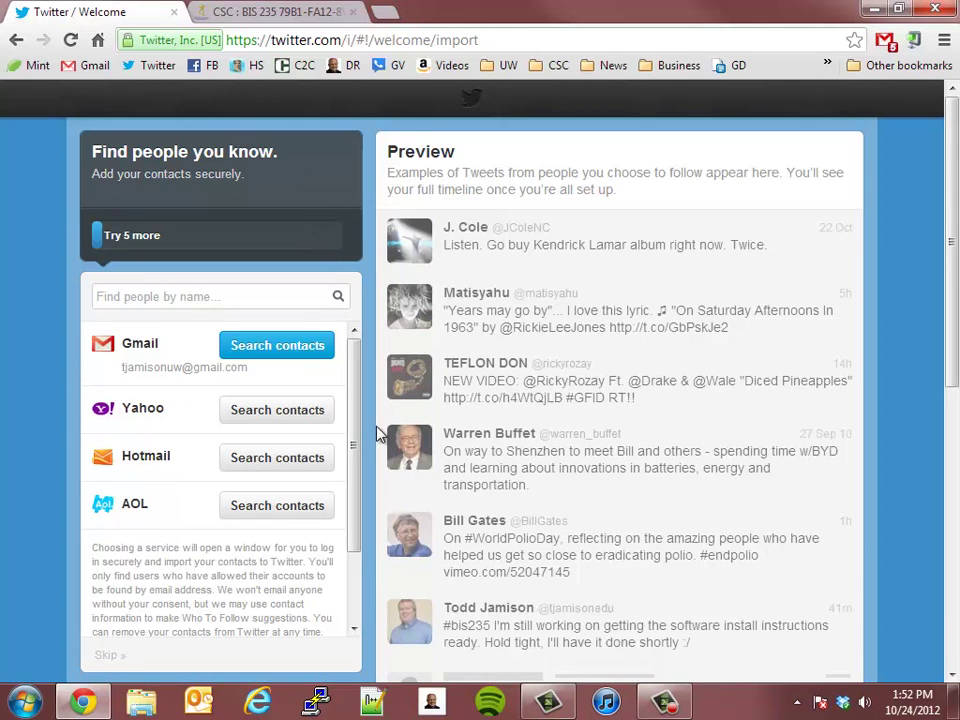
pyautogui.moveTo(353, 421); pyautogui.dragTo(353, 570)
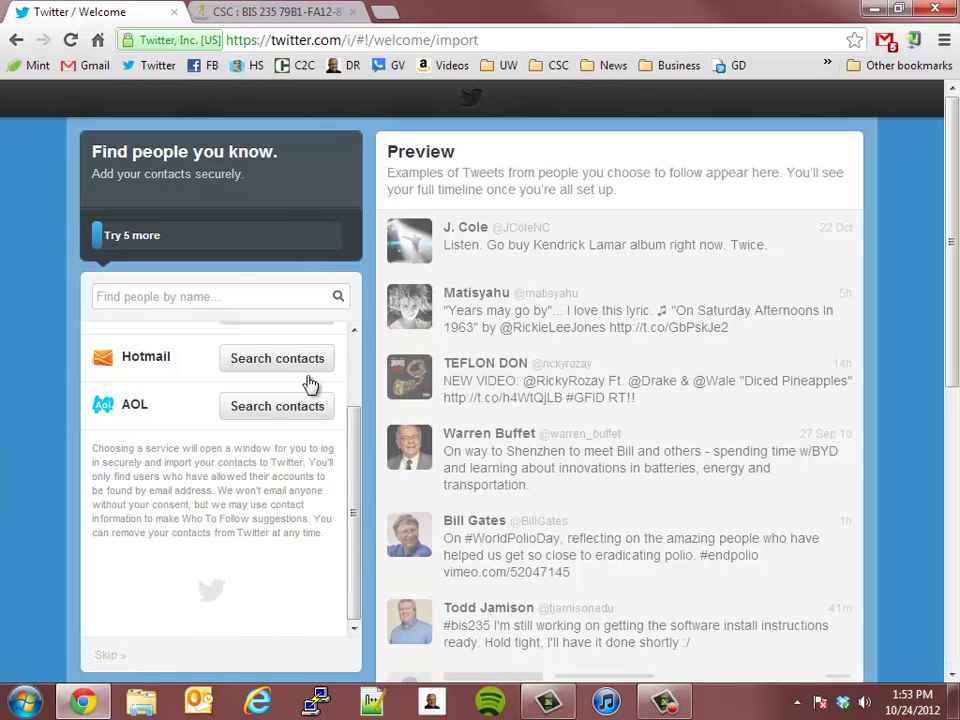
pyautogui.click(106, 657)
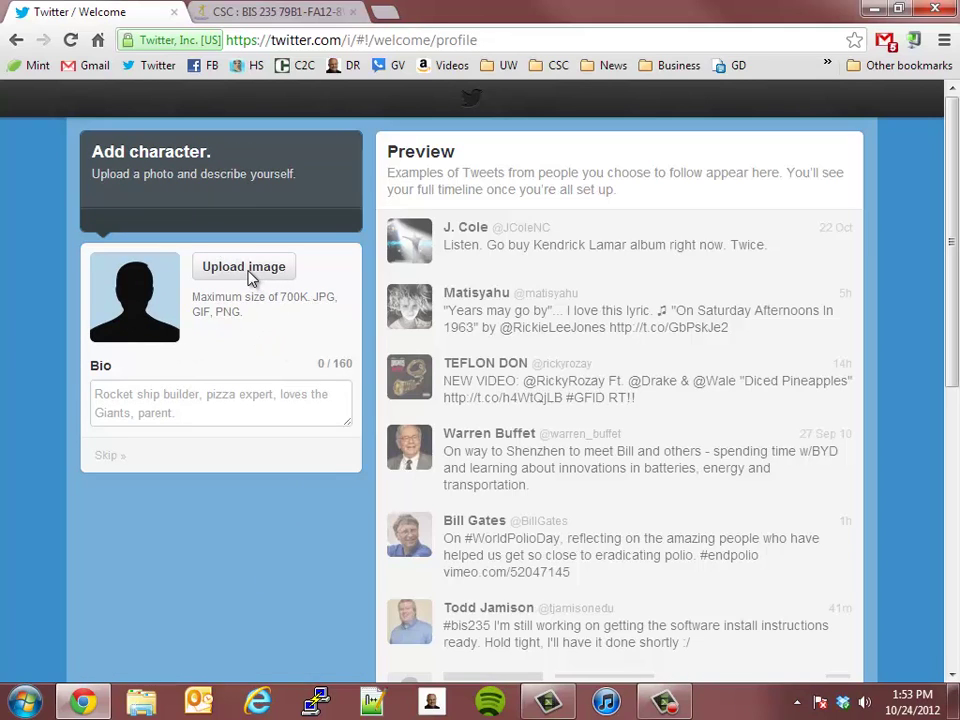
pyautogui.click(205, 278)
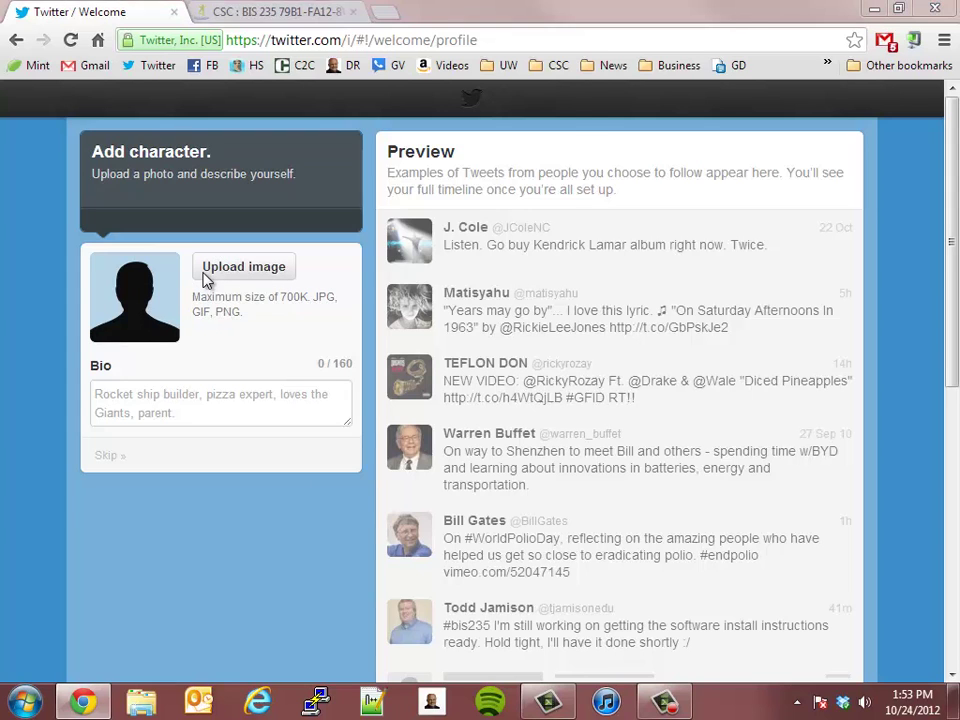
pyautogui.click(88, 138)
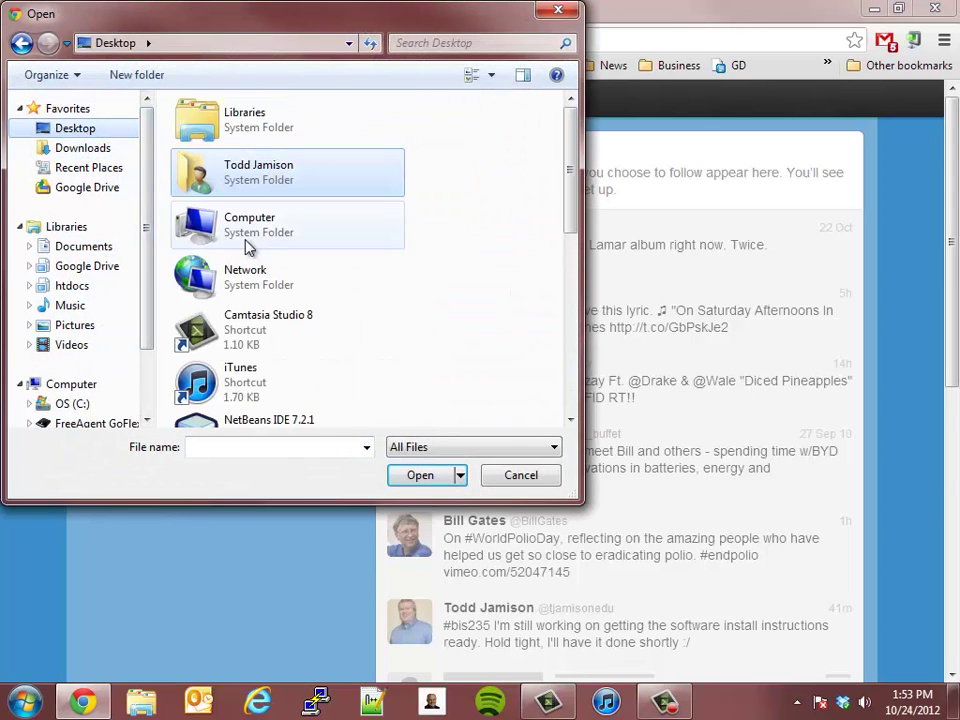
pyautogui.scroll(-5, 300, 265)
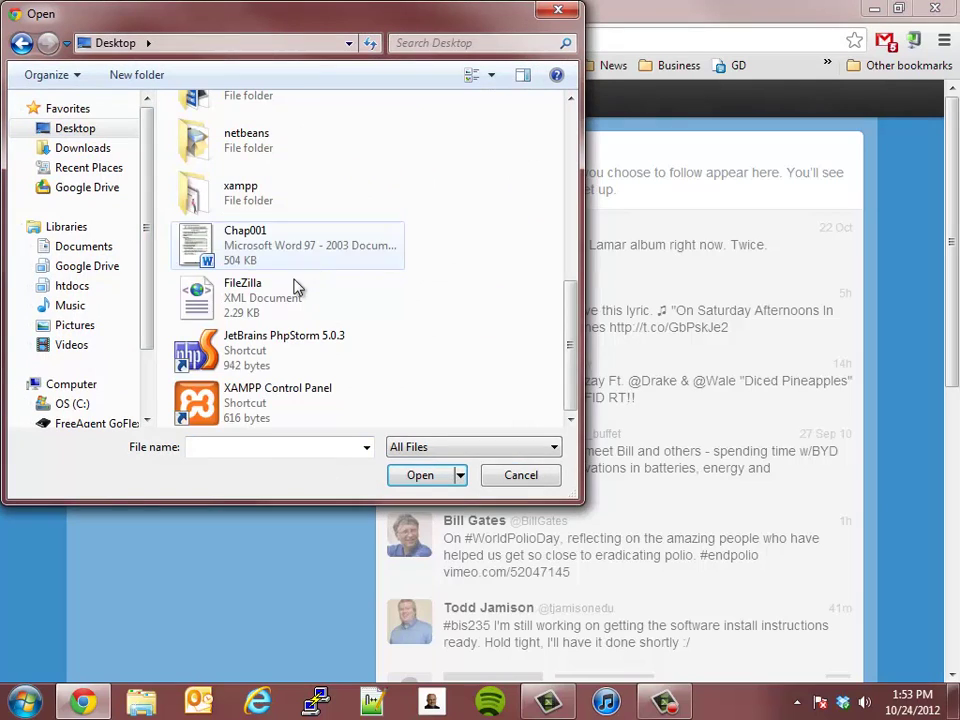
pyautogui.scroll(5, 295, 284)
pyautogui.doubleClick(236, 180)
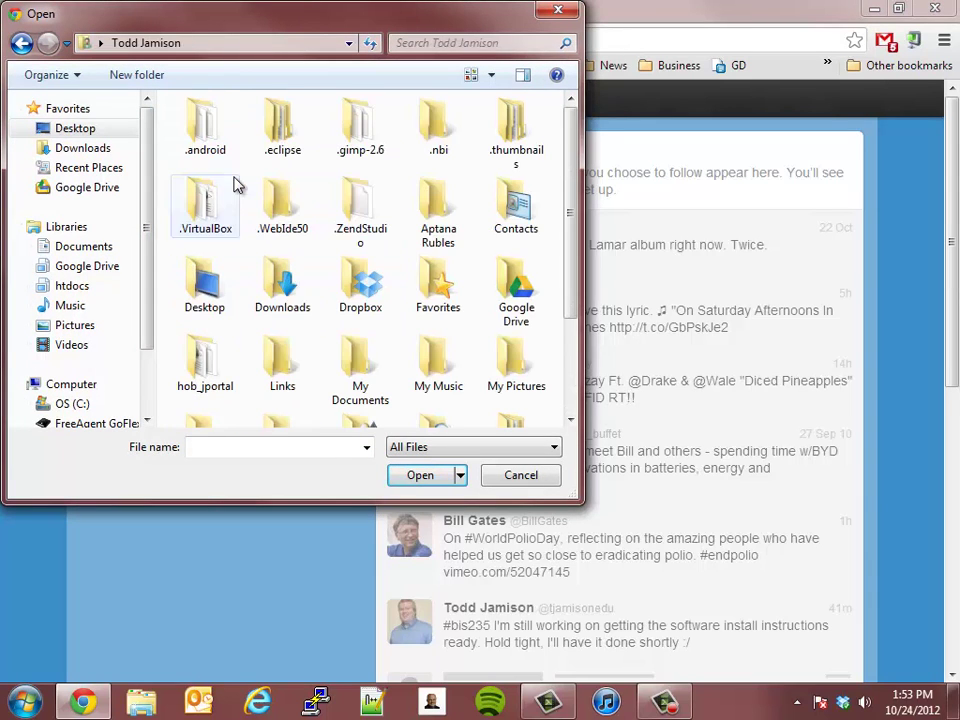
pyautogui.moveTo(566, 283); pyautogui.dragTo(569, 418)
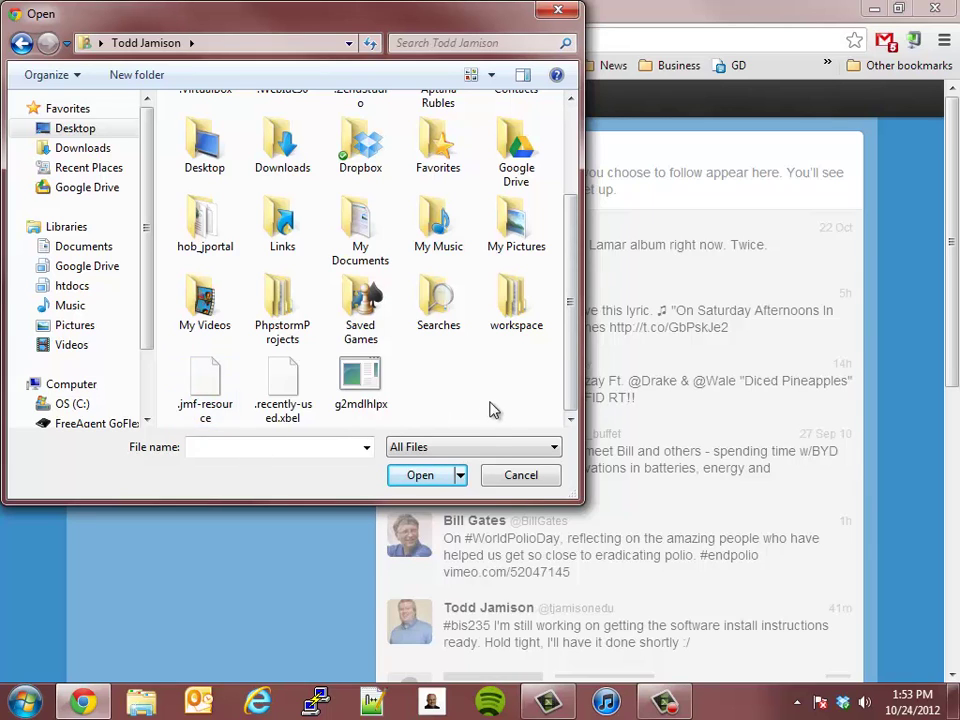
pyautogui.doubleClick(520, 229)
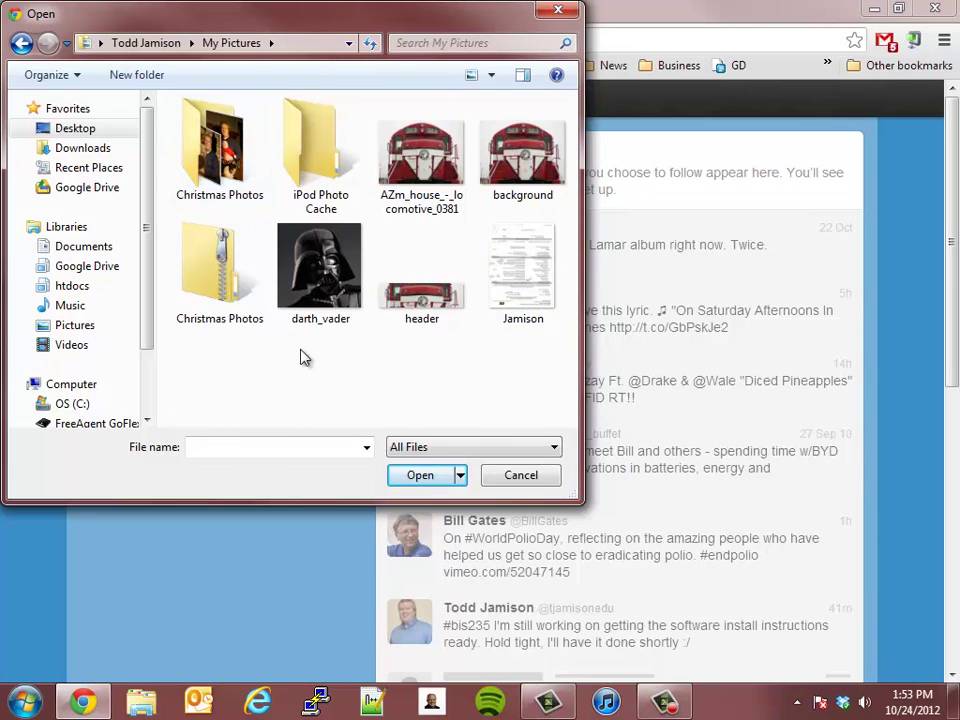
pyautogui.click(305, 298)
pyautogui.click(432, 481)
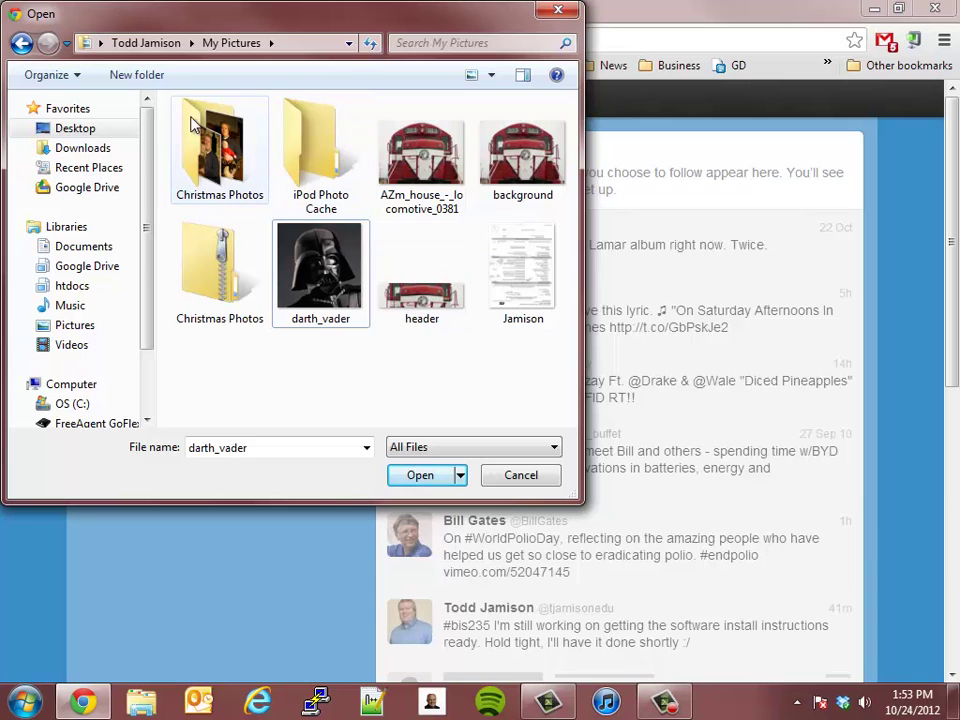
pyautogui.click(21, 43)
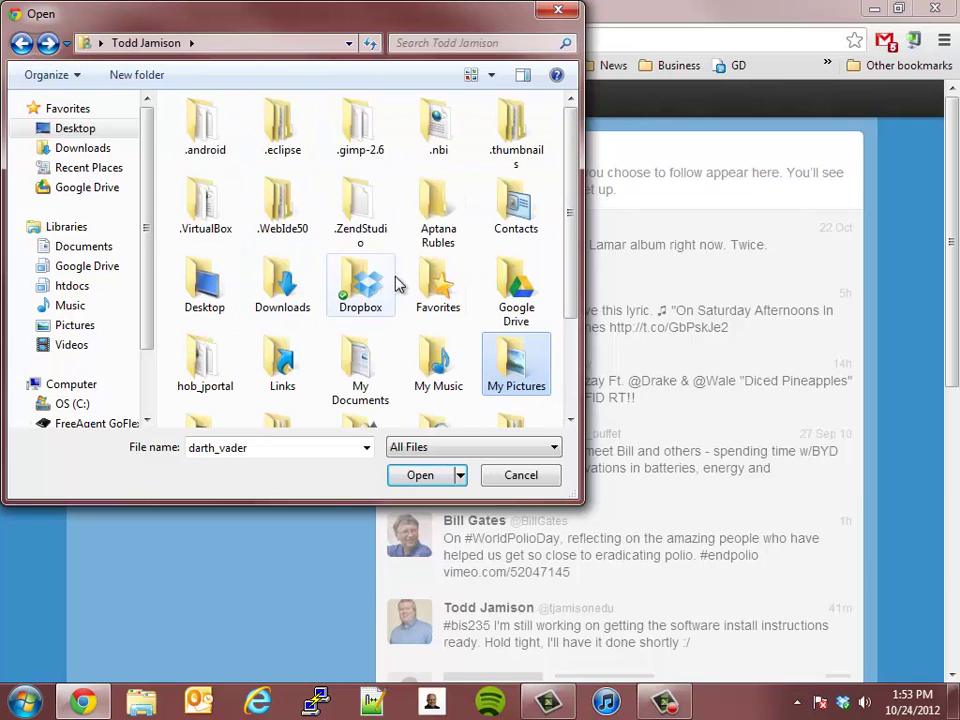
pyautogui.moveTo(577, 280); pyautogui.dragTo(574, 381)
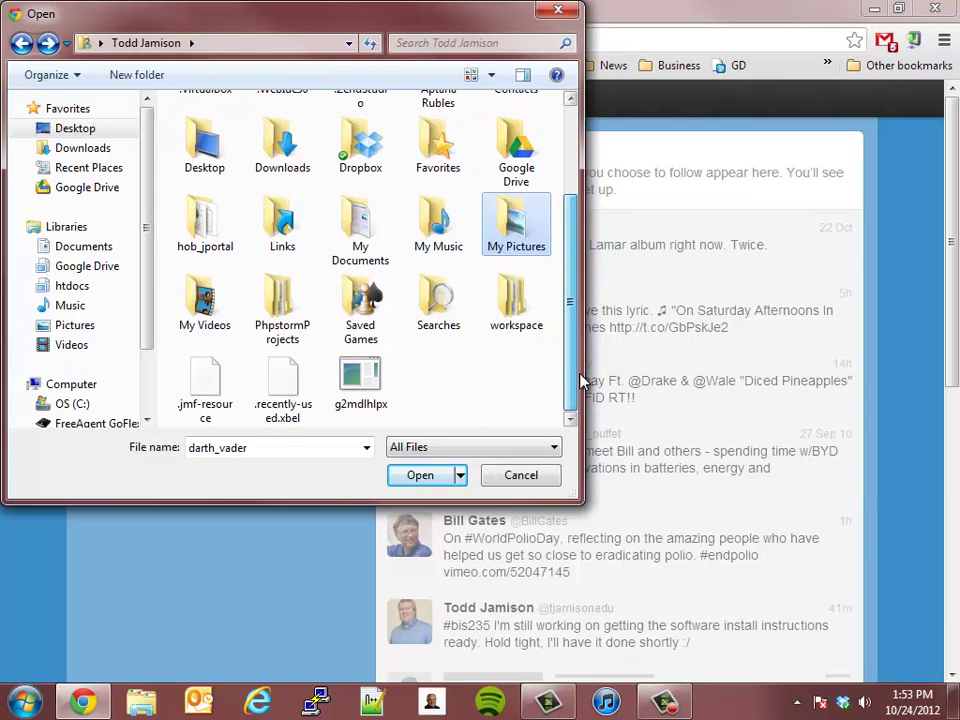
pyautogui.moveTo(355, 235); pyautogui.dragTo(489, 377)
pyautogui.scroll(2, 437, 372)
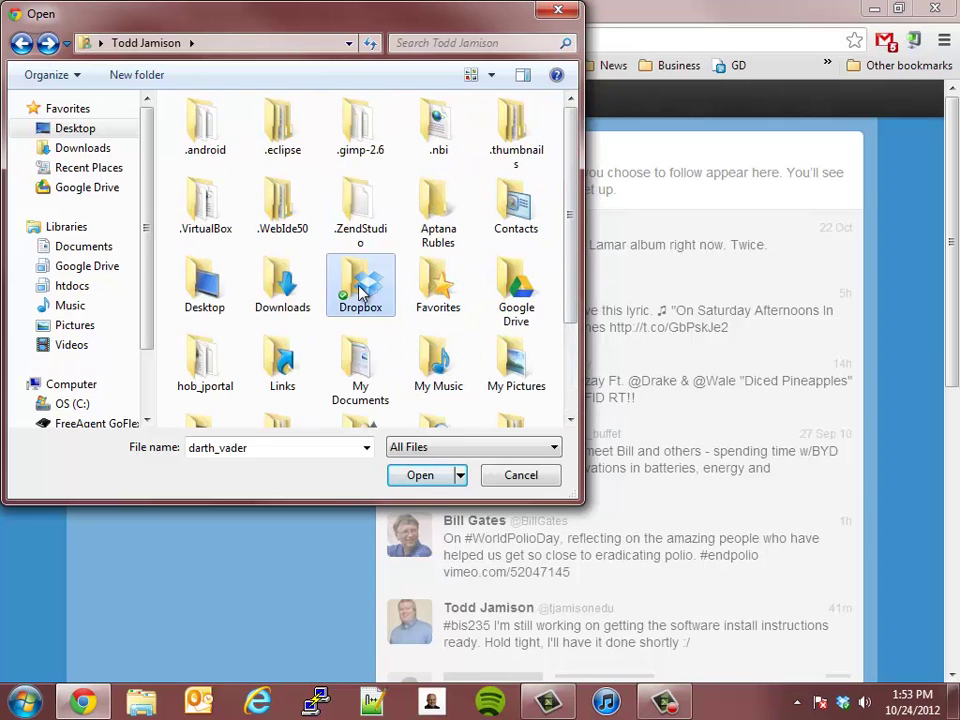
pyautogui.doubleClick(362, 285)
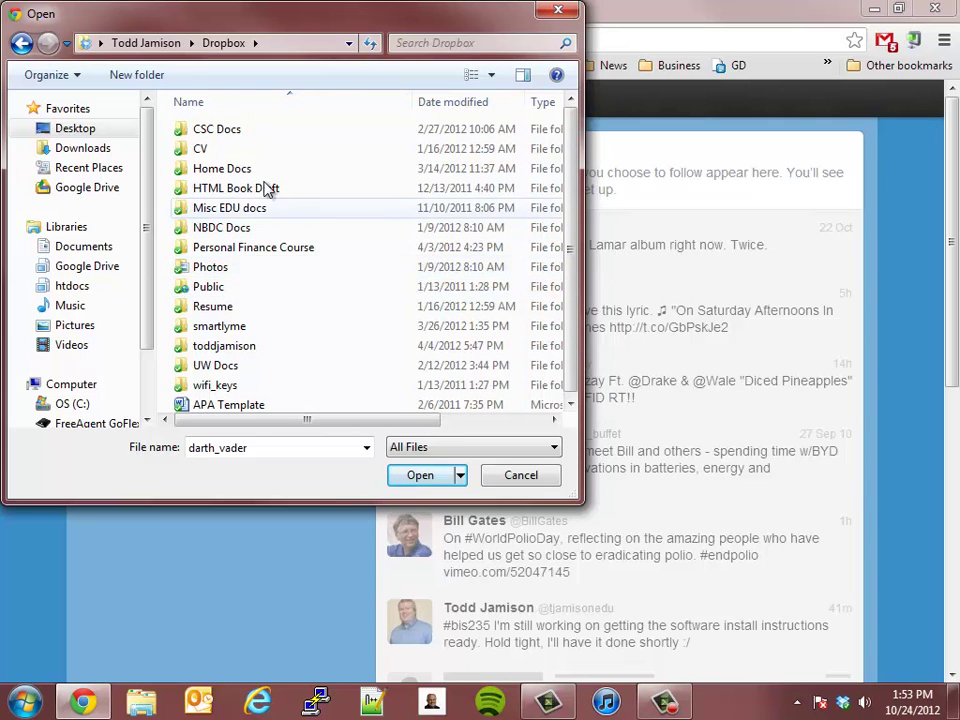
pyautogui.doubleClick(214, 131)
pyautogui.scroll(-3, 288, 286)
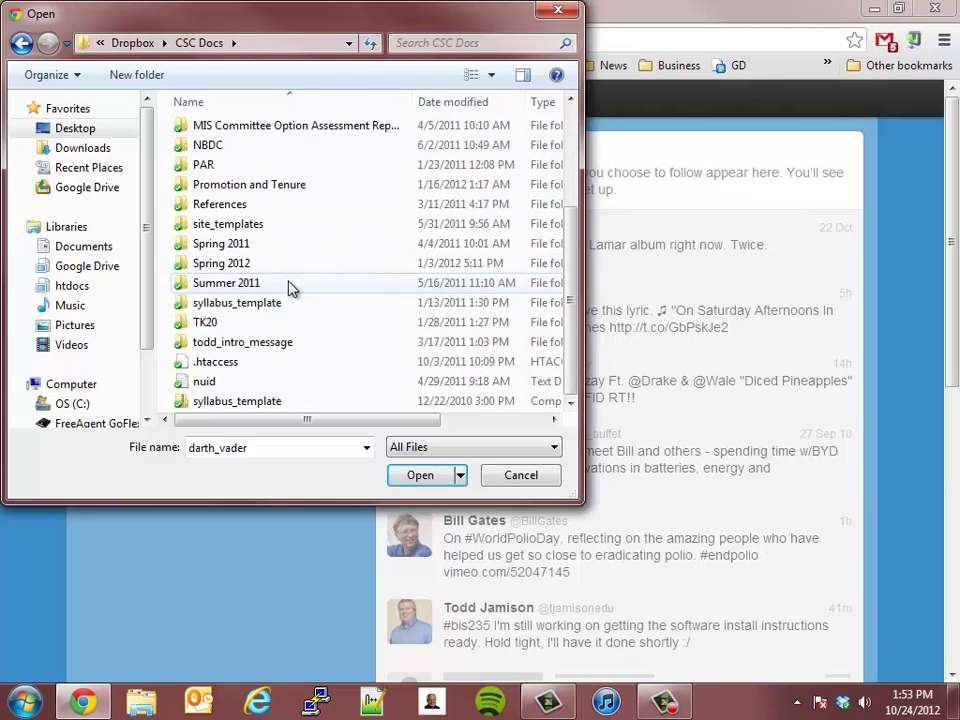
pyautogui.scroll(3, 290, 290)
pyautogui.click(21, 45)
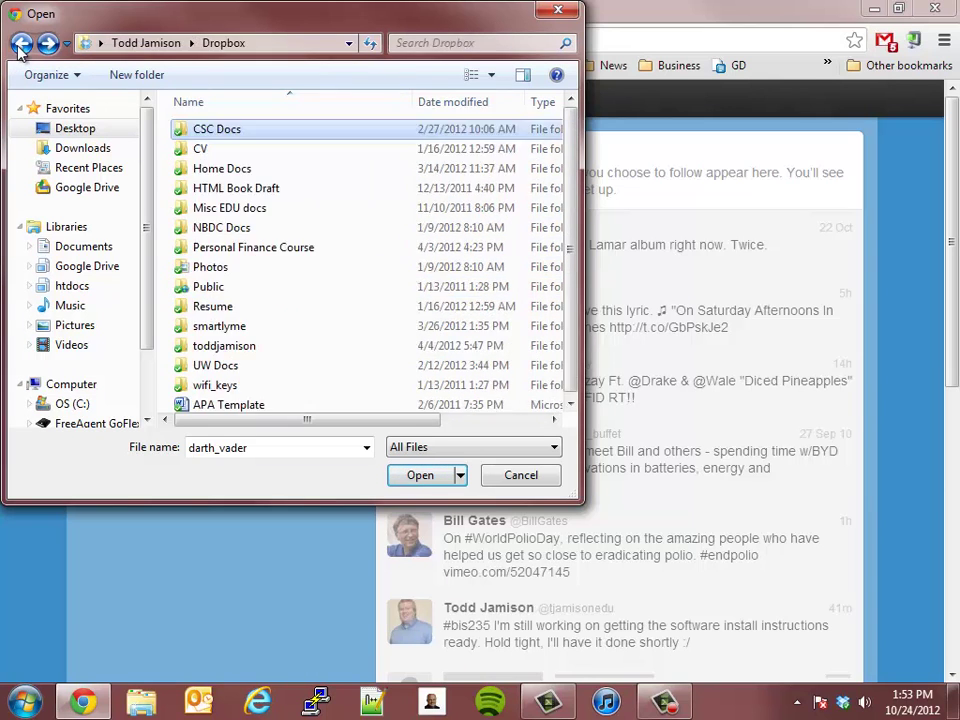
pyautogui.click(21, 45)
pyautogui.click(21, 45)
pyautogui.click(21, 45)
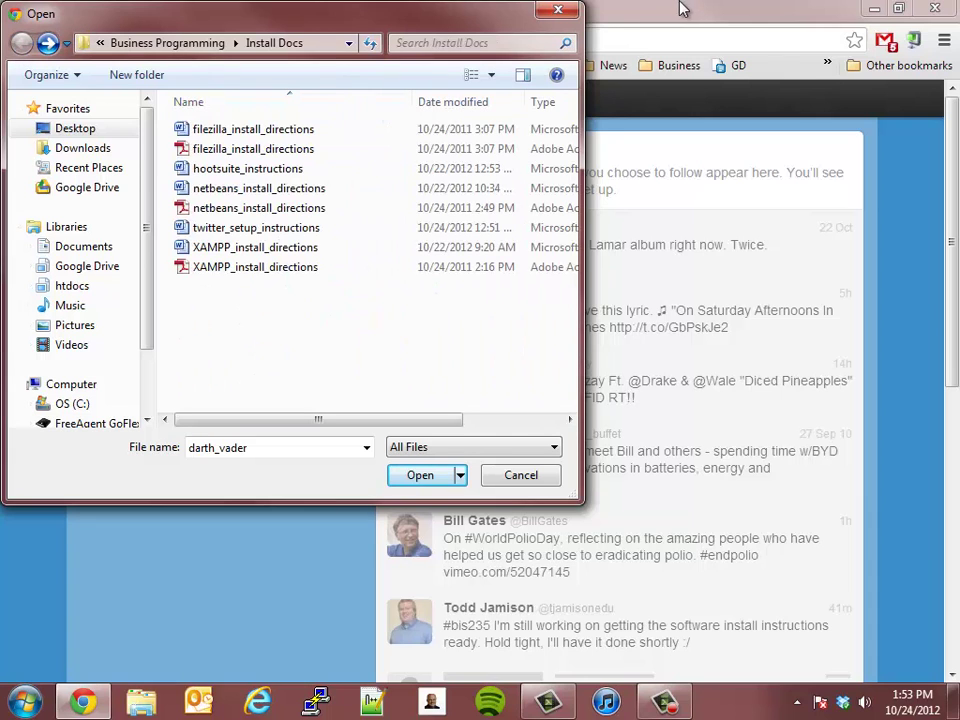
pyautogui.click(524, 475)
pyautogui.scroll(-2, 455, 587)
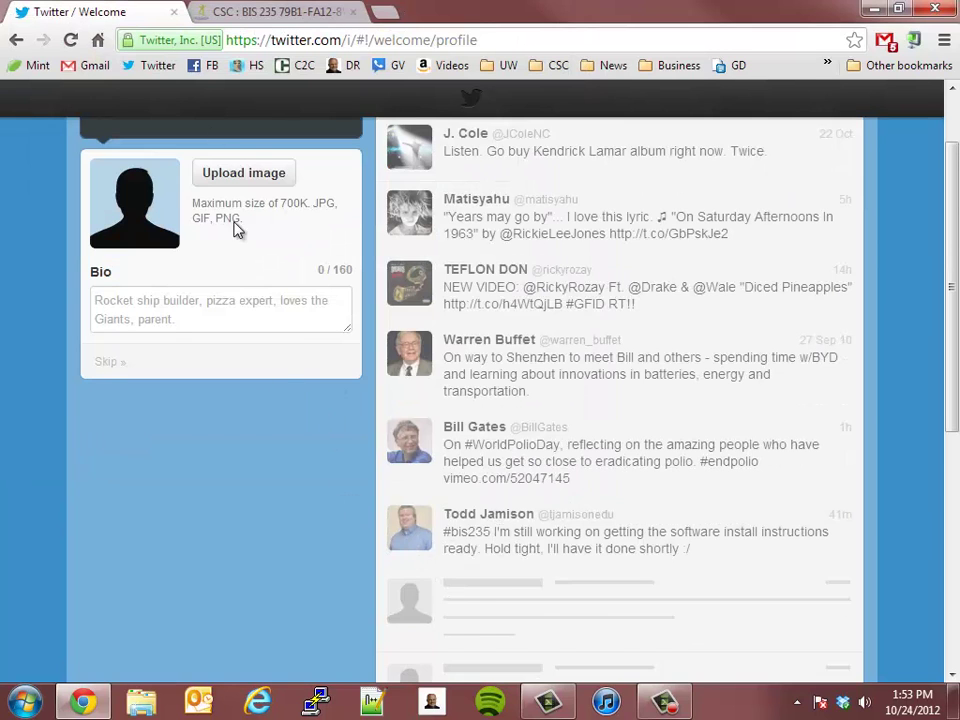
# Upload darth_vader from the home folder's My Pictures as the profile photo
pyautogui.scroll(2, 236, 227)
pyautogui.click(240, 279)
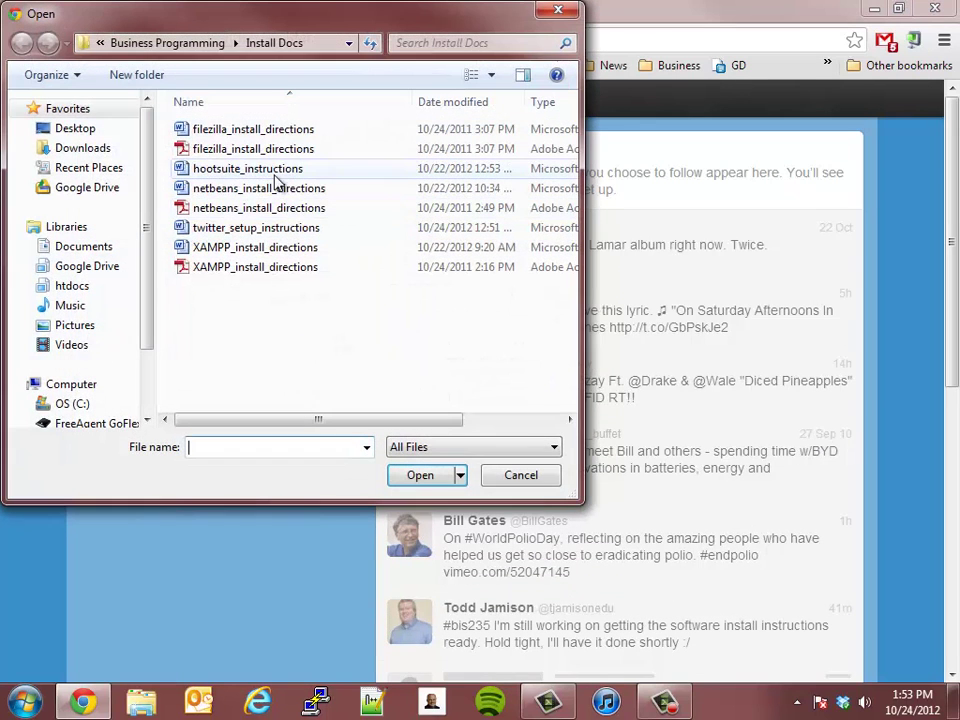
pyautogui.click(78, 131)
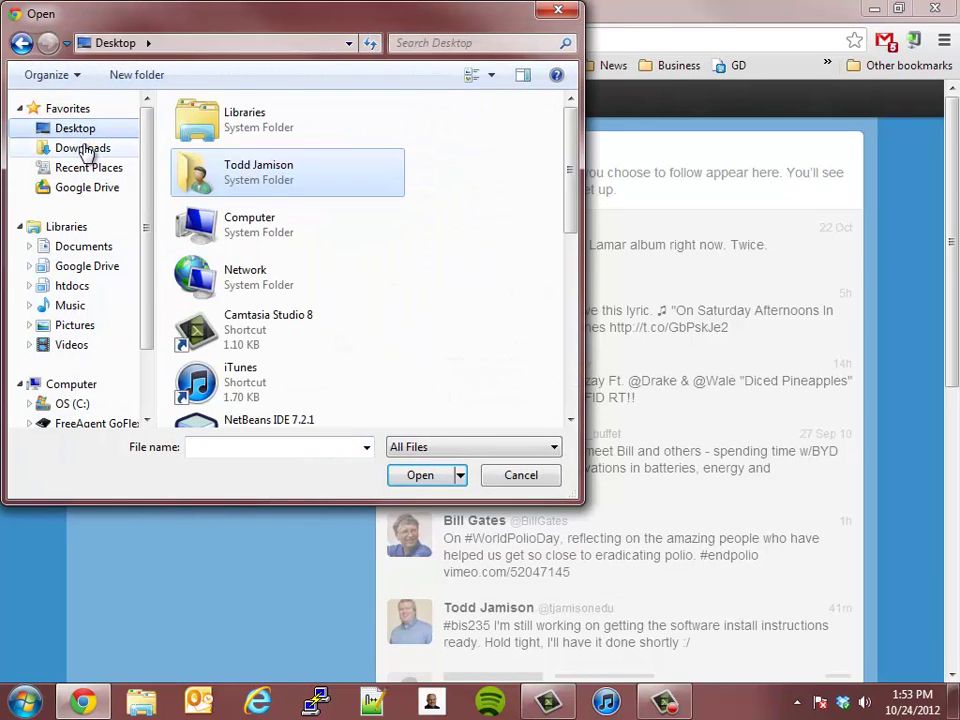
pyautogui.click(343, 326)
pyautogui.scroll(-3, 346, 330)
pyautogui.scroll(-3, 347, 333)
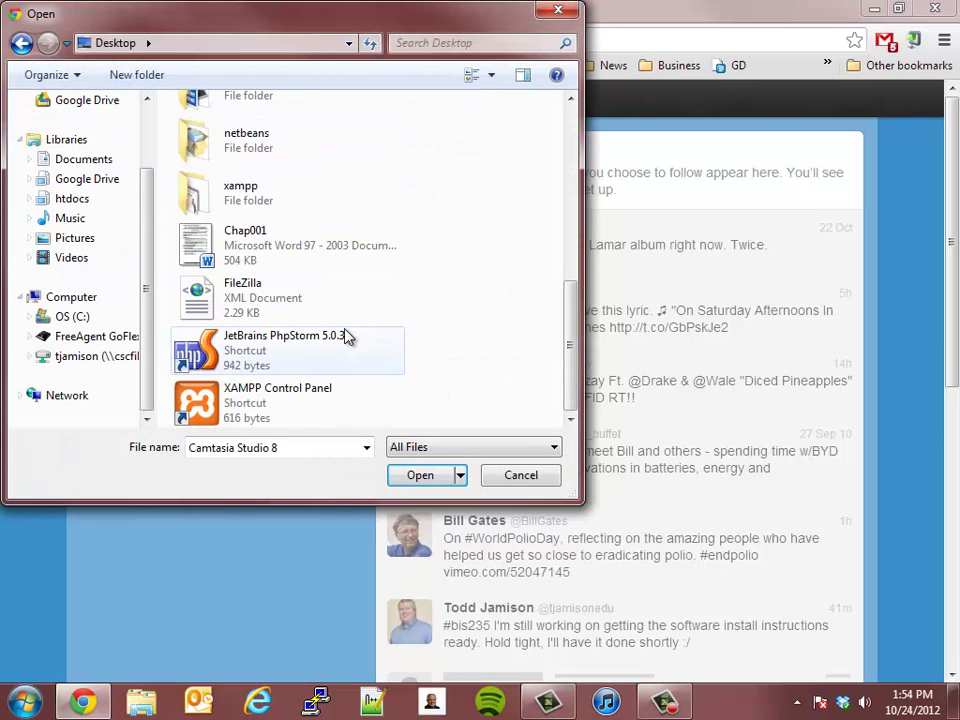
pyautogui.scroll(9, 347, 336)
pyautogui.scroll(-9, 347, 336)
pyautogui.scroll(4, 340, 340)
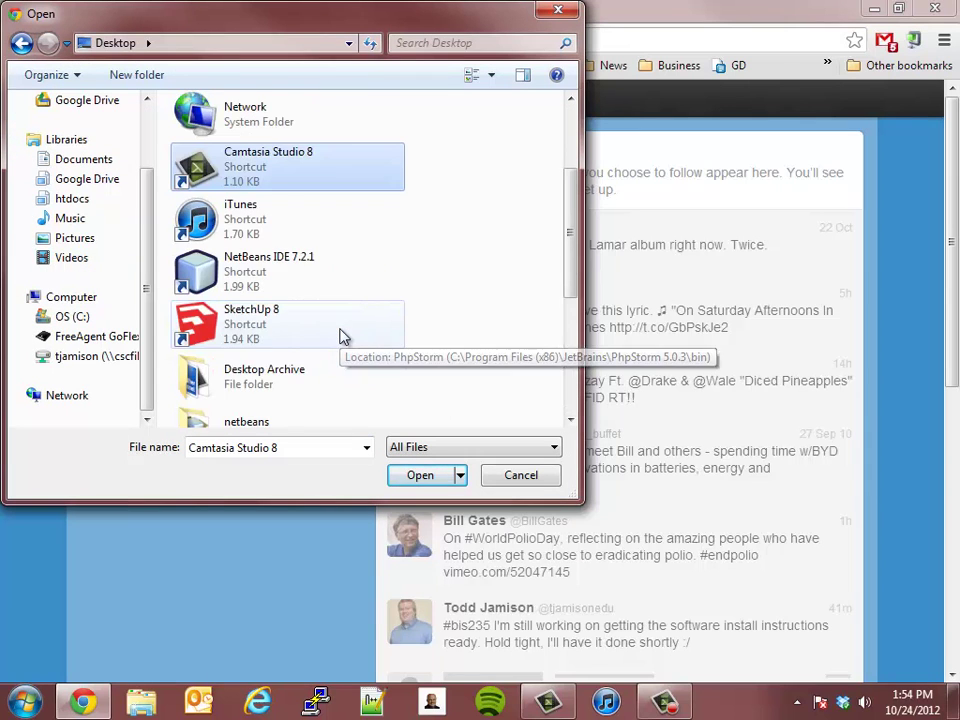
pyautogui.scroll(2, 343, 336)
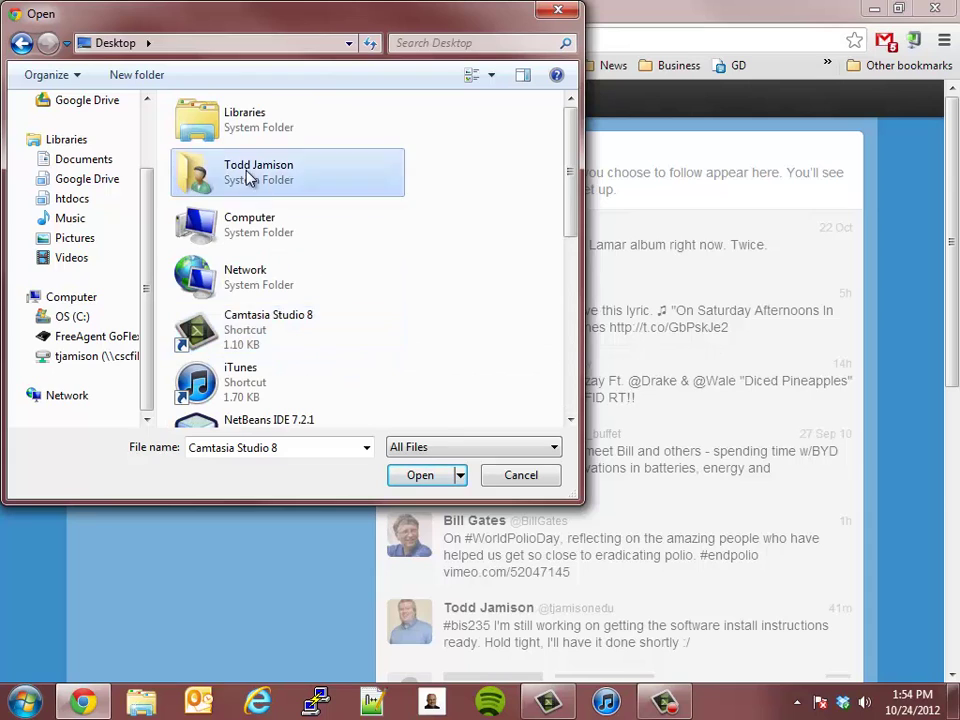
pyautogui.doubleClick(249, 178)
pyautogui.scroll(-3, 320, 290)
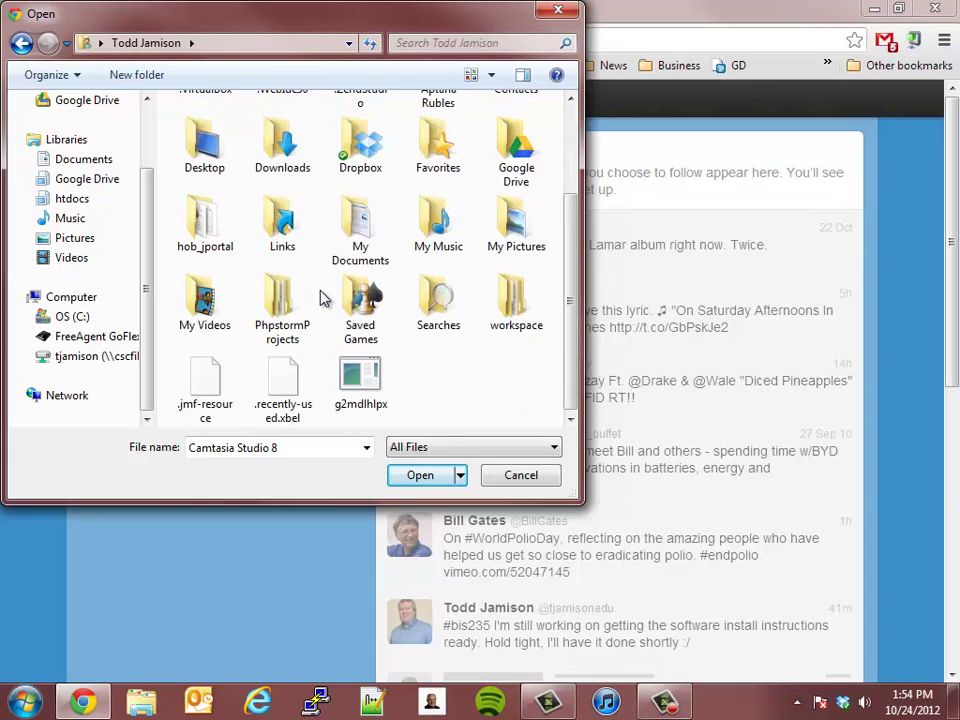
pyautogui.doubleClick(355, 228)
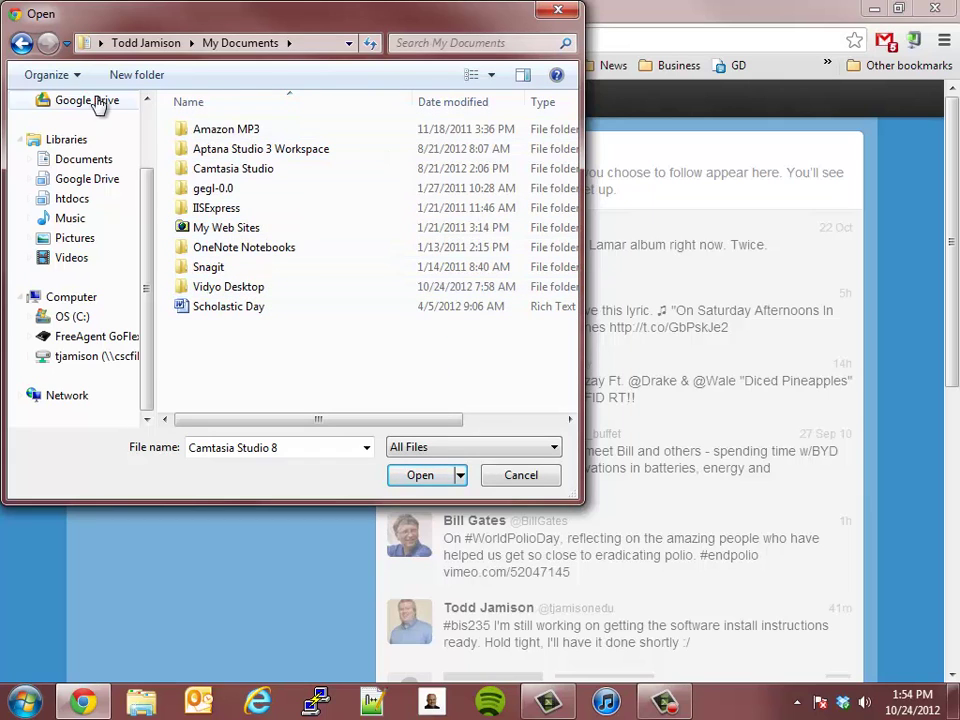
pyautogui.click(21, 43)
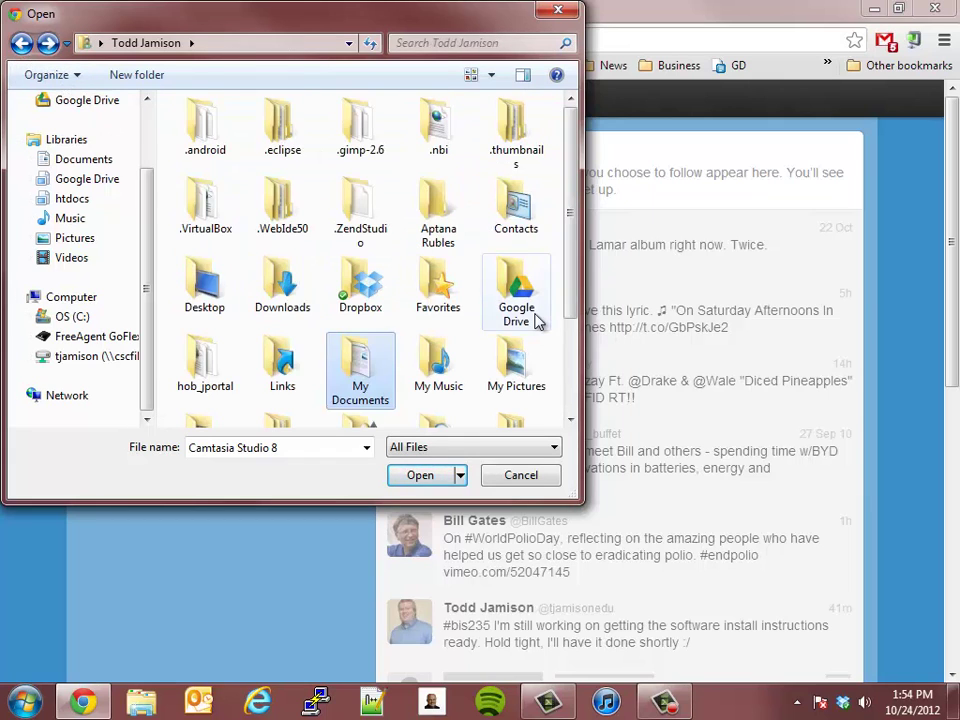
pyautogui.doubleClick(519, 370)
pyautogui.doubleClick(317, 275)
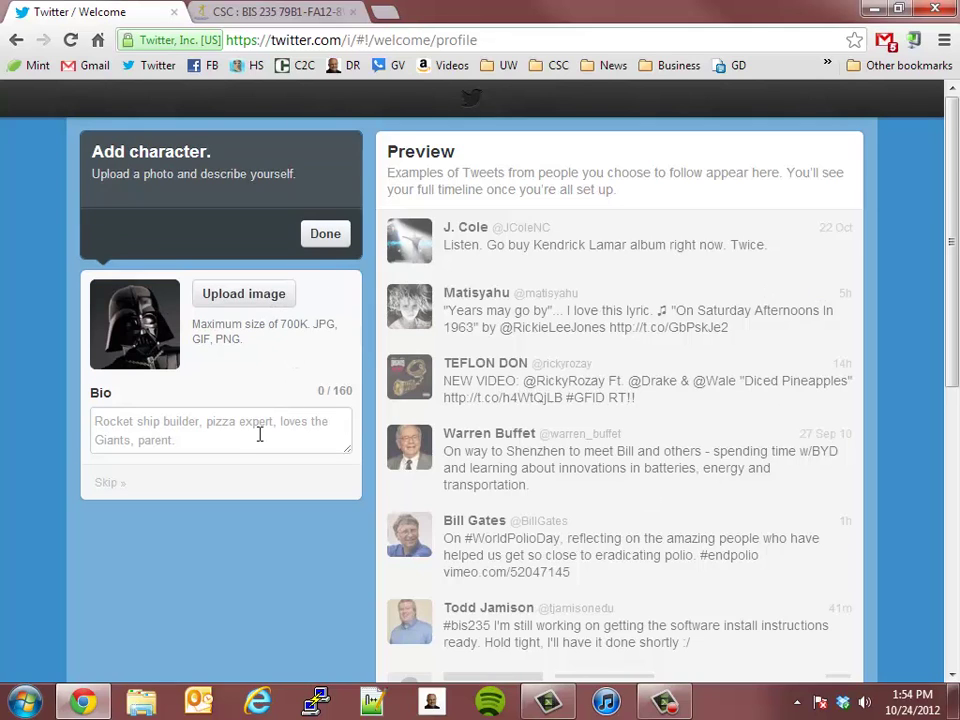
# Write the bio 'Teach computer courses. Love it!' and click Done to finish profile setup
pyautogui.click(222, 446)
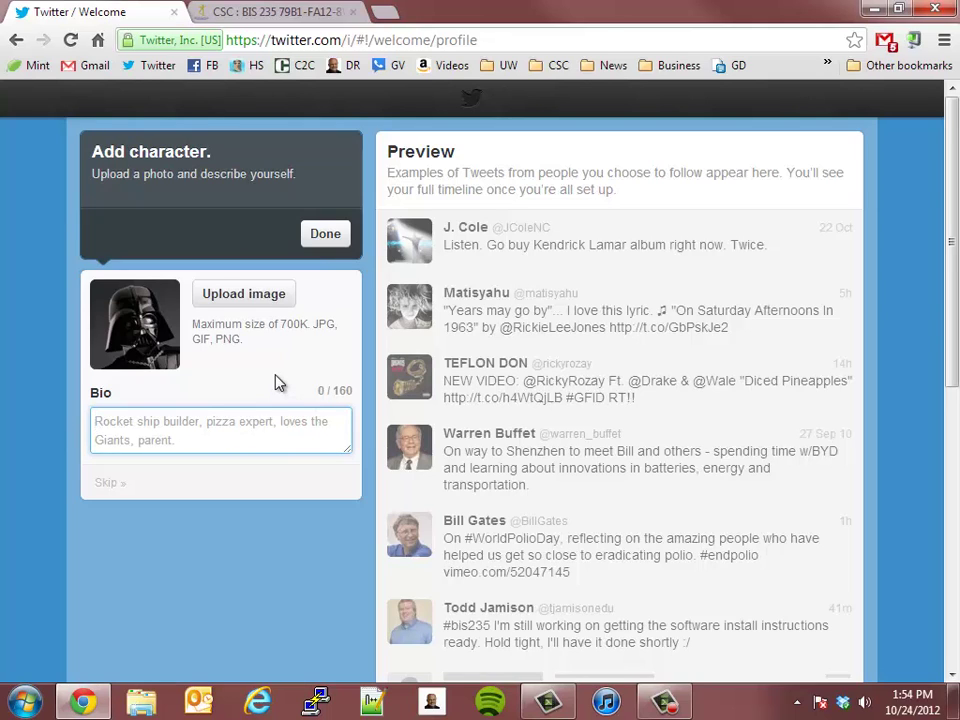
pyautogui.write('T')
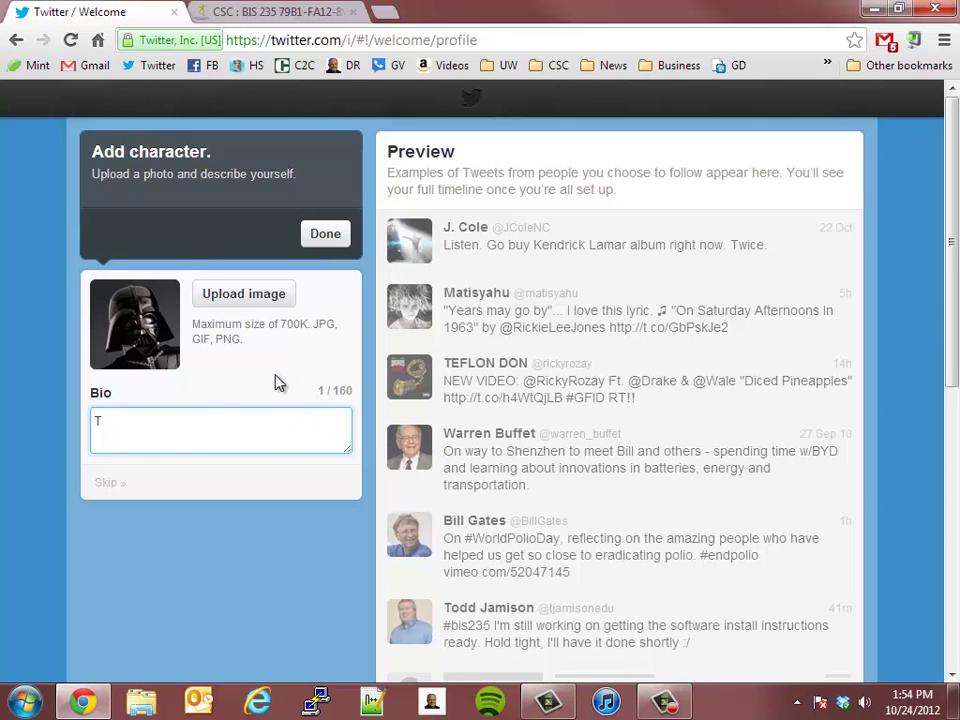
pyautogui.press('BackSpace')
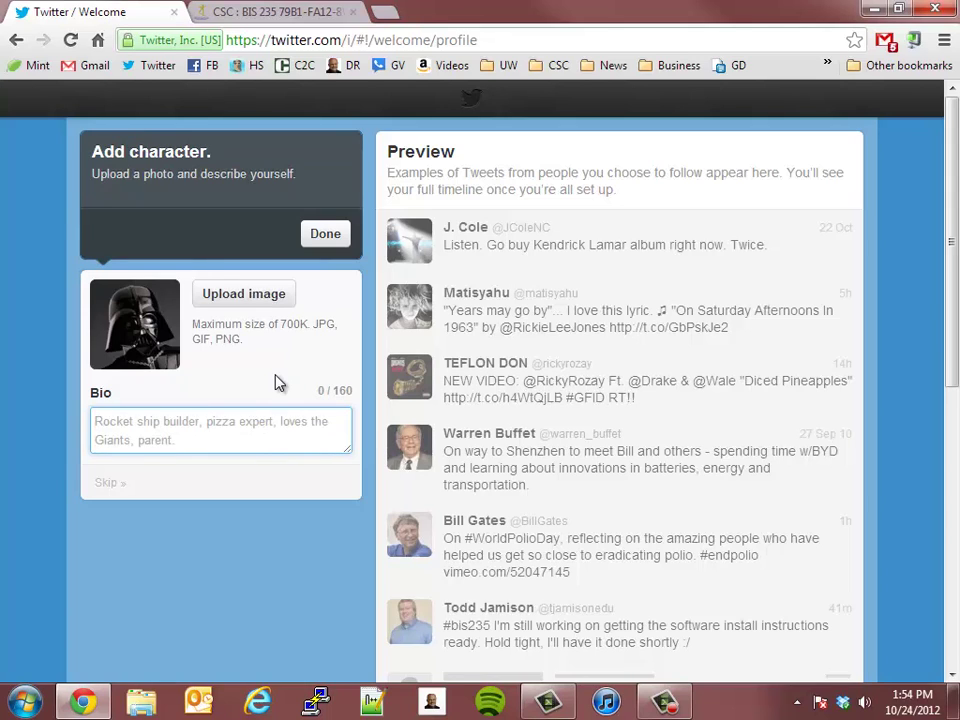
pyautogui.write('Teach c')
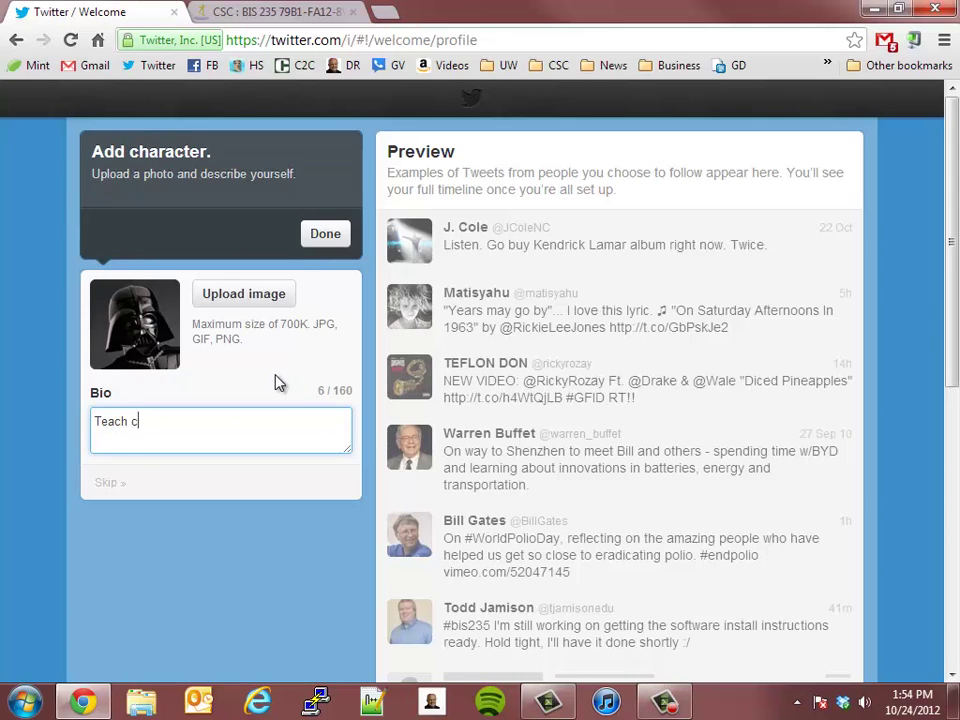
pyautogui.write('omputer courses. L')
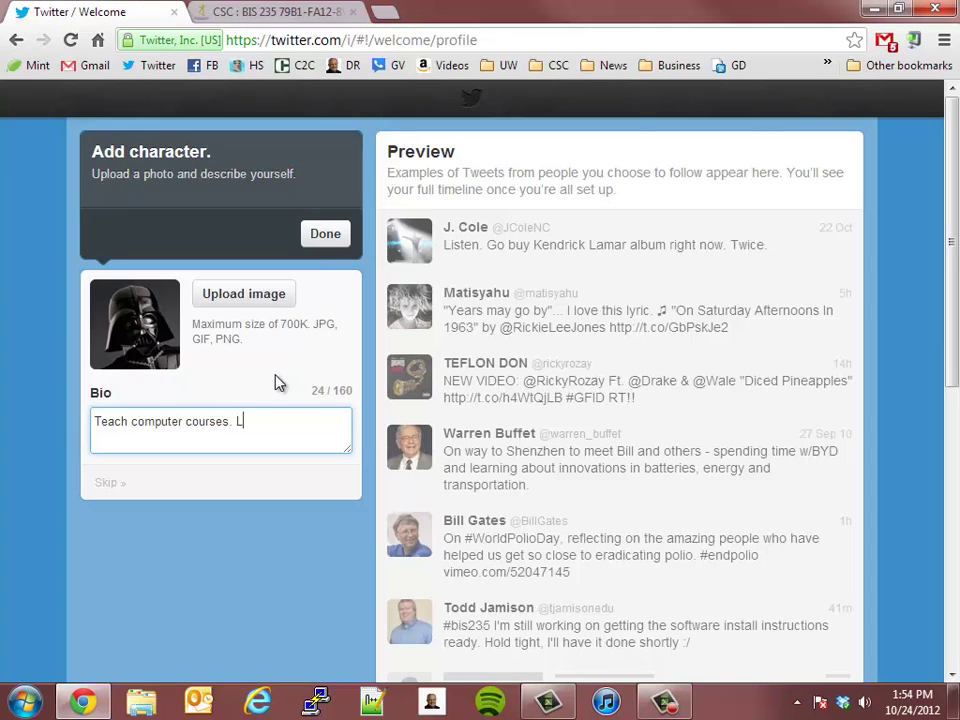
pyautogui.press('BackSpace')
pyautogui.write('T')
pyautogui.press('BackSpace')
pyautogui.write('Lo')
pyautogui.press('BackSpace')
pyautogui.write('e it!')
pyautogui.click(326, 234)
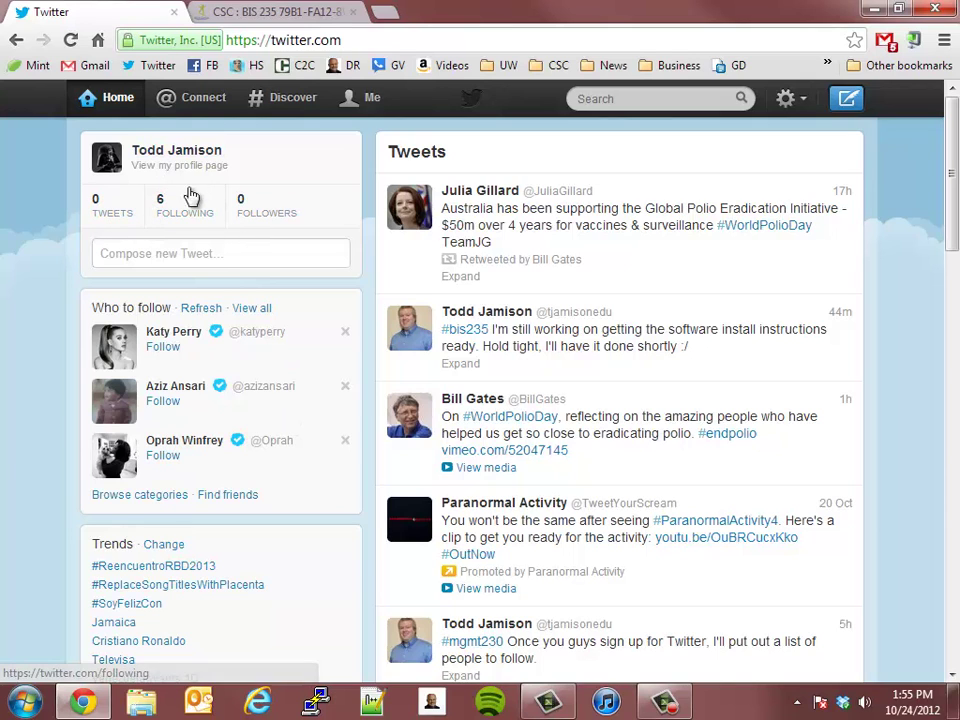
# Unfollow the three music and two business accounts from the Following list, keeping the instructor
pyautogui.click(168, 208)
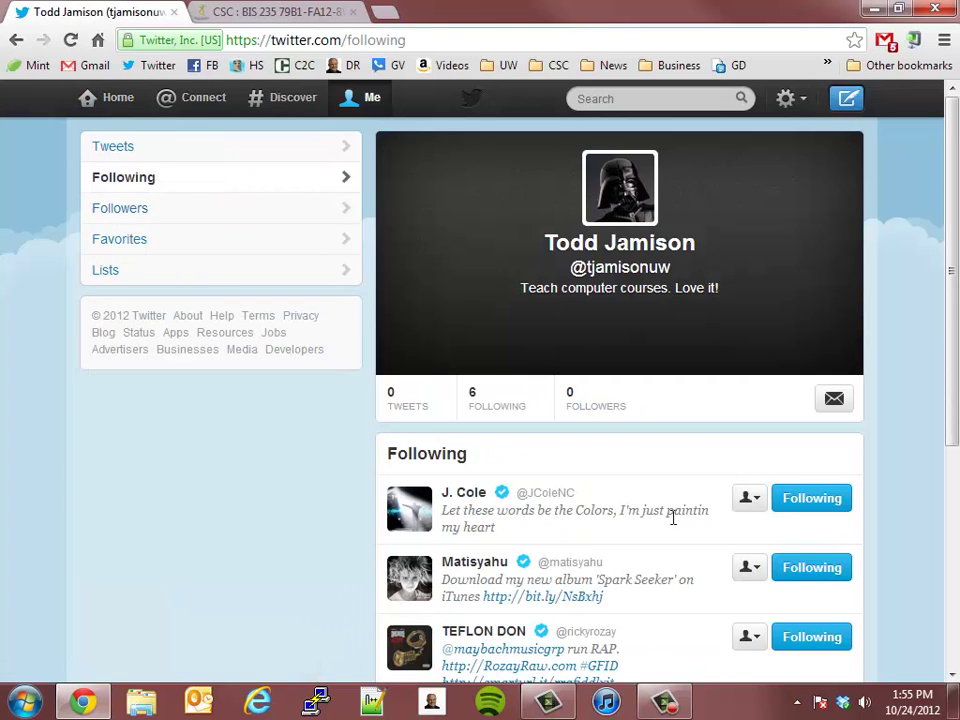
pyautogui.scroll(-2, 677, 510)
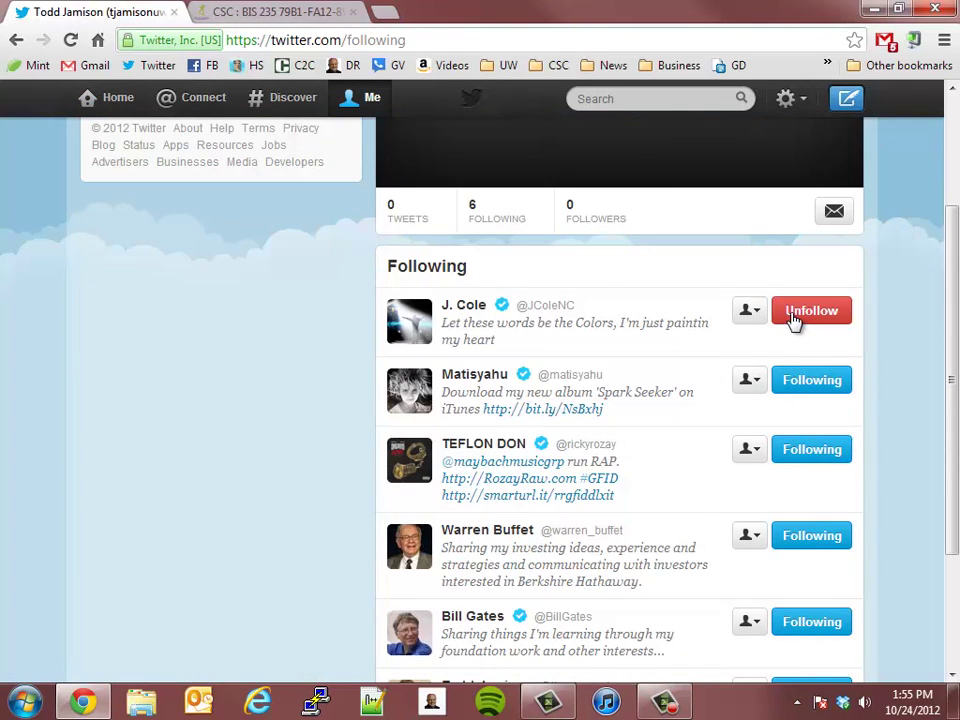
pyautogui.click(793, 318)
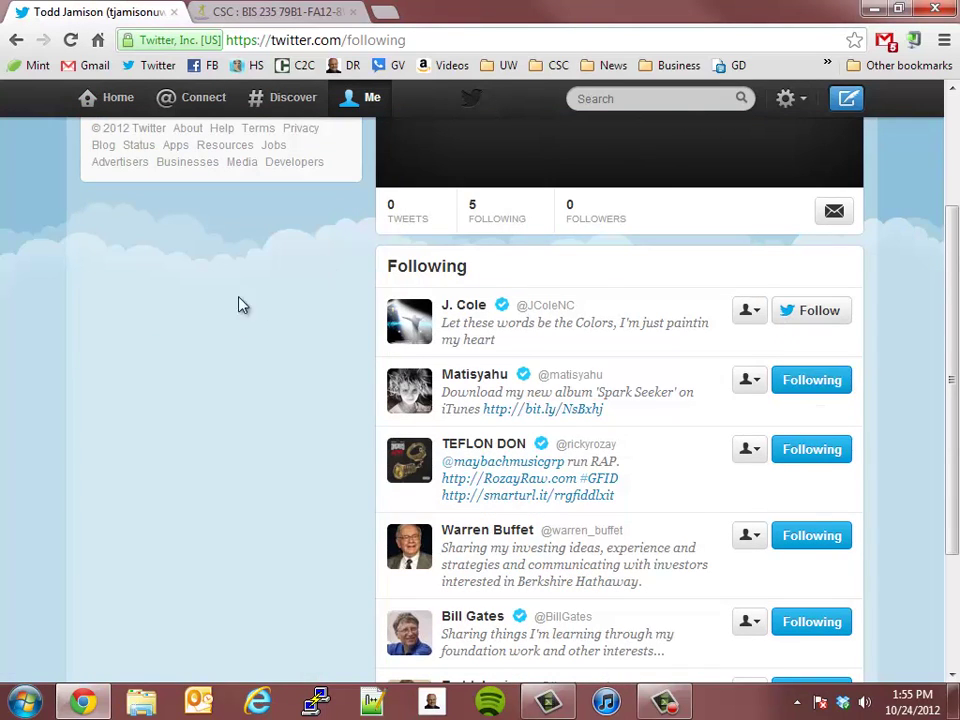
pyautogui.scroll(2, 224, 392)
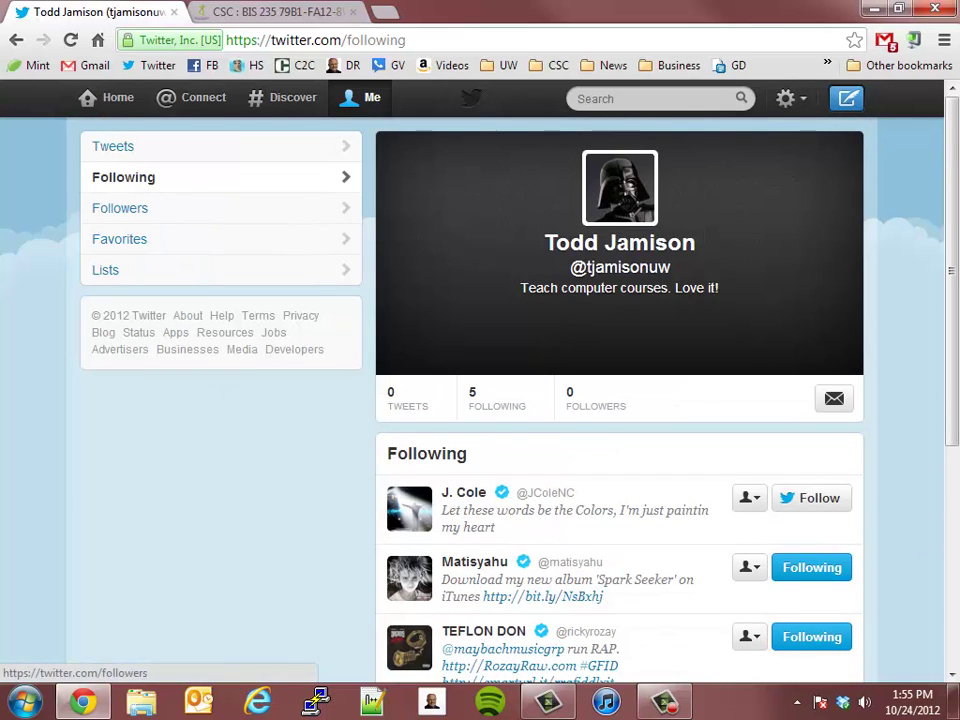
pyautogui.scroll(-1, 850, 560)
pyautogui.click(816, 480)
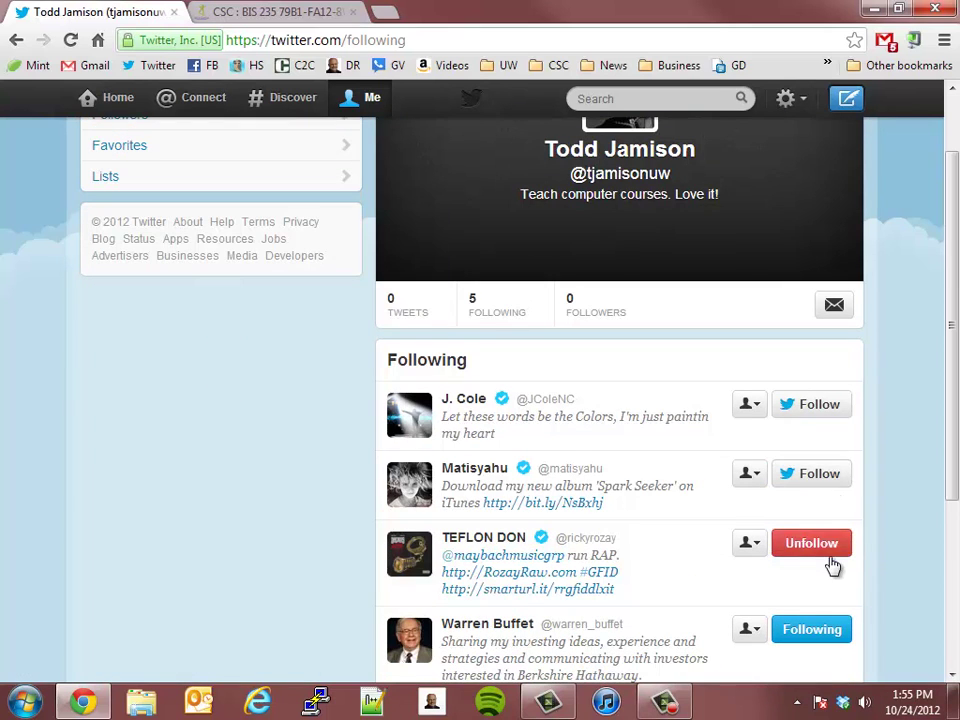
pyautogui.click(836, 566)
pyautogui.scroll(-3, 855, 572)
pyautogui.click(809, 446)
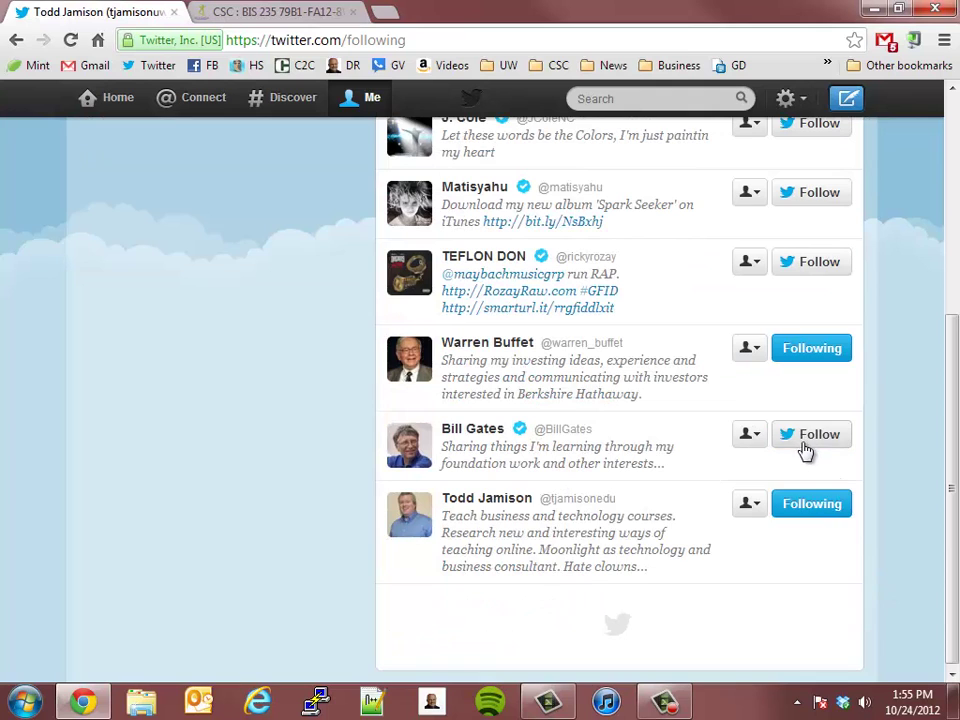
pyautogui.click(810, 358)
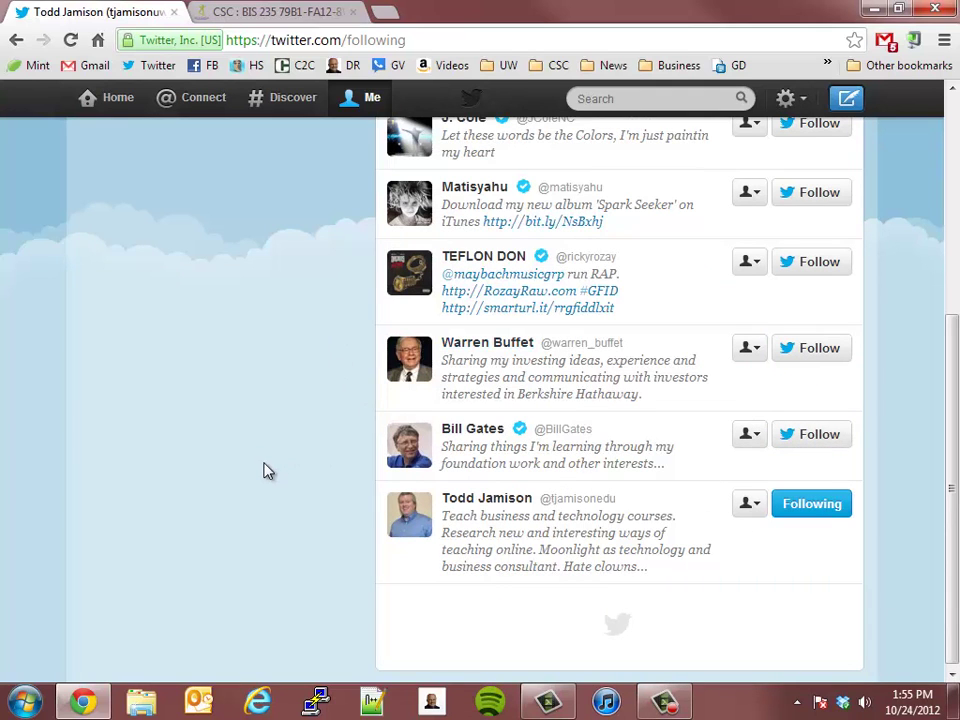
pyautogui.scroll(4, 268, 470)
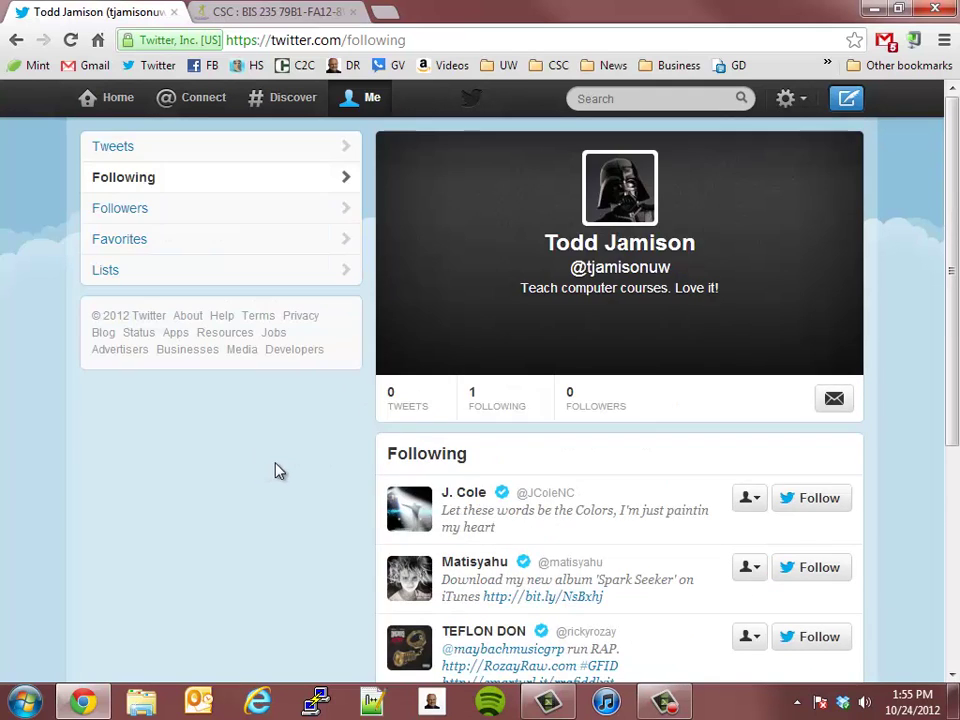
# Return to the Twitter home timeline, look through the feed, and open the new-tweet box
pyautogui.click(123, 105)
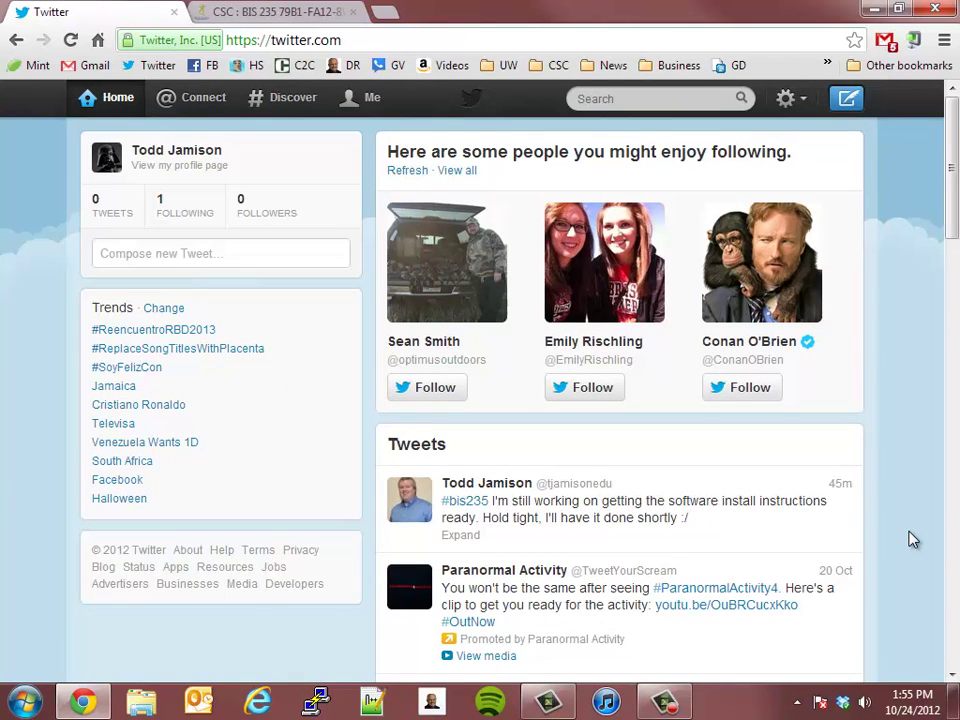
pyautogui.scroll(-1, 913, 540)
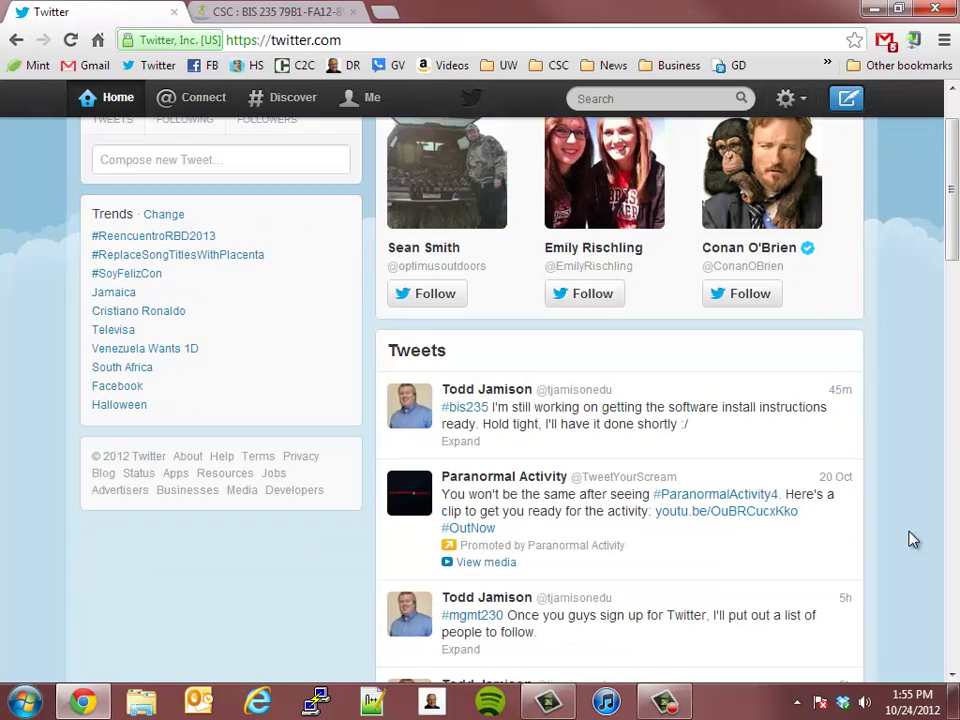
pyautogui.scroll(-2, 913, 540)
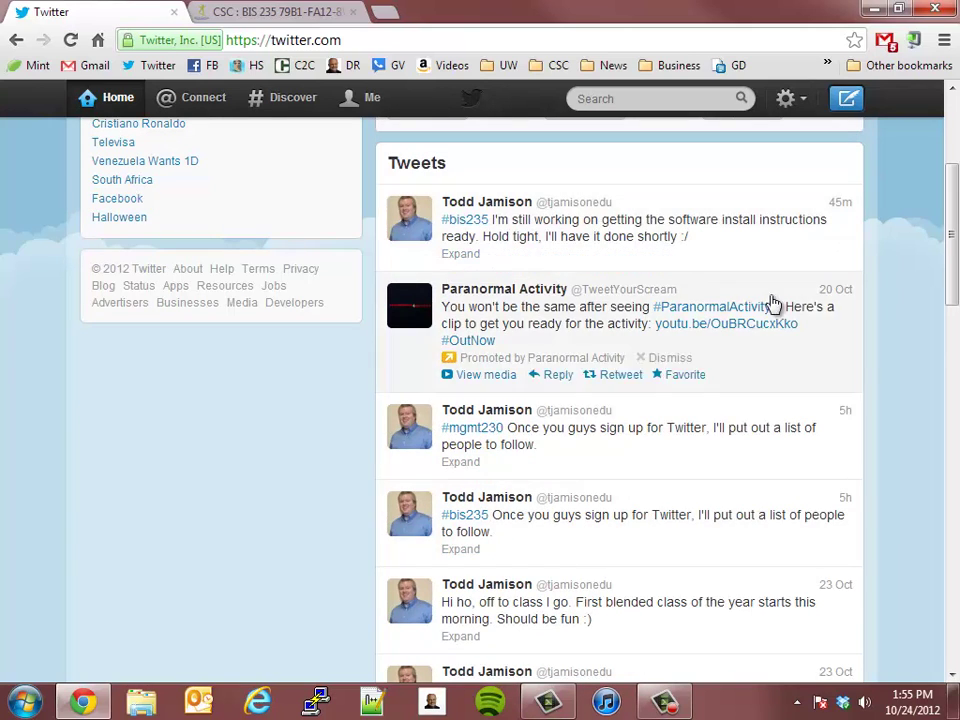
pyautogui.scroll(-4, 840, 580)
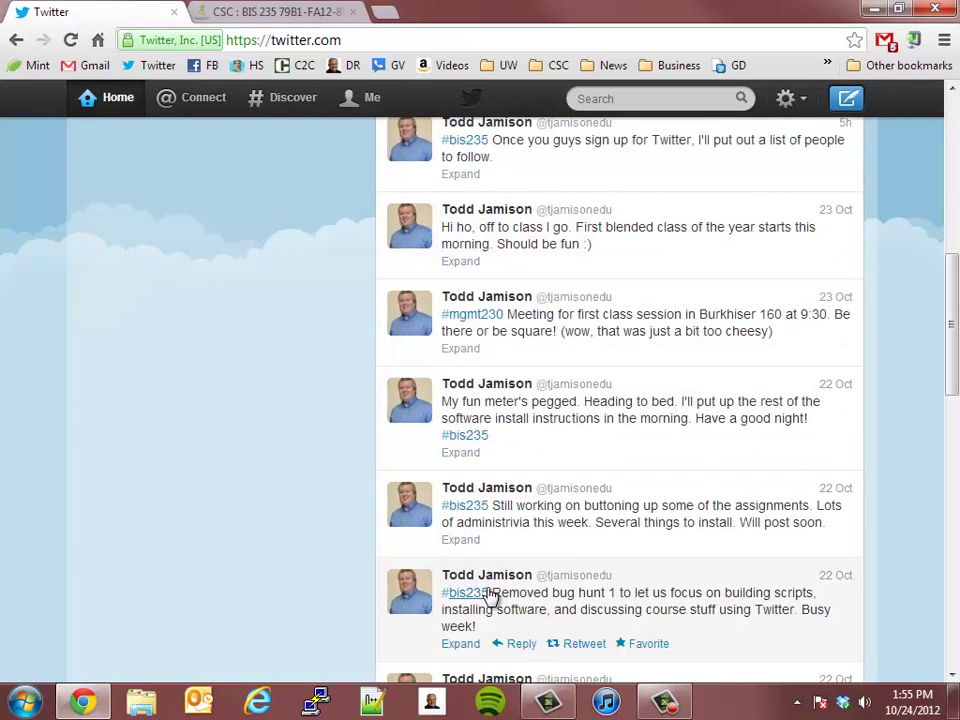
pyautogui.scroll(-10, 874, 516)
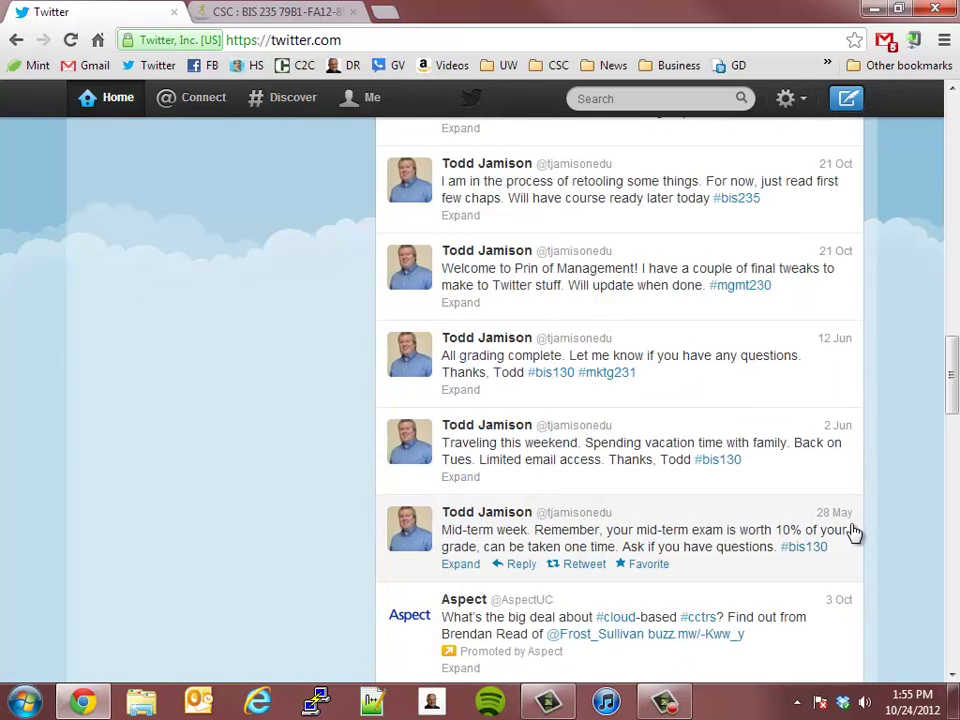
pyautogui.scroll(20, 853, 530)
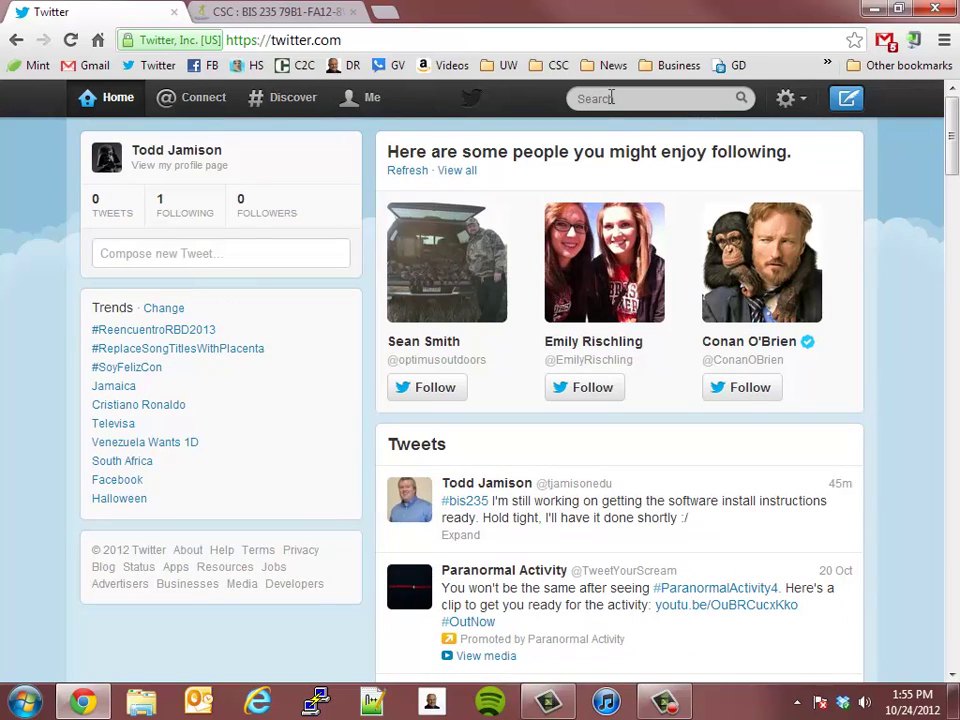
pyautogui.click(264, 259)
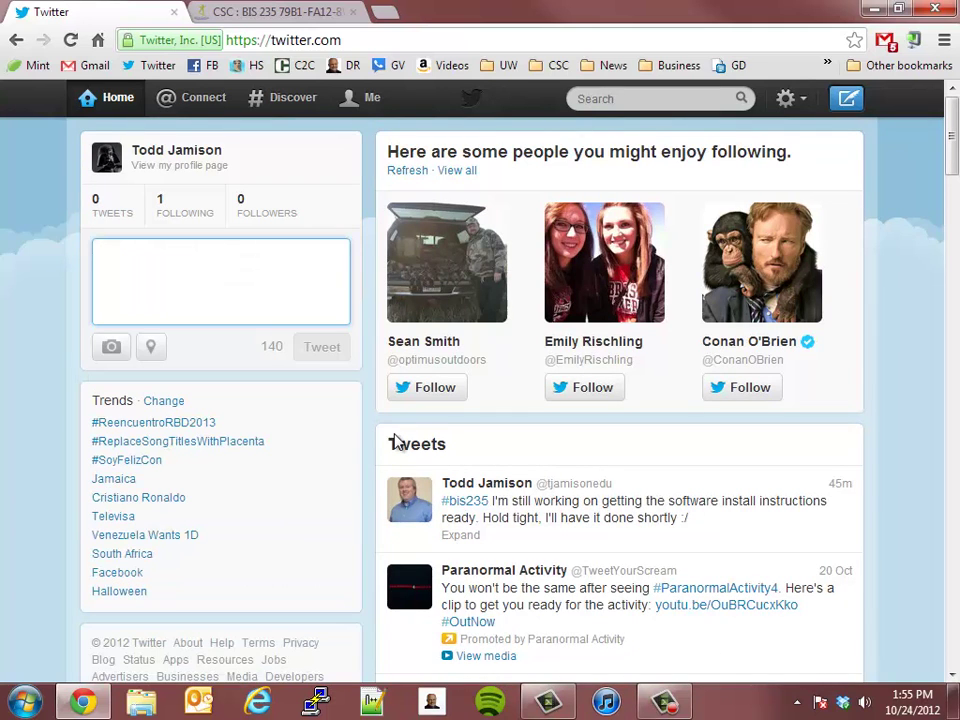
# Check the #bis235 hashtag in the course assignment instructions, then go back to Twitter
pyautogui.click(205, 11)
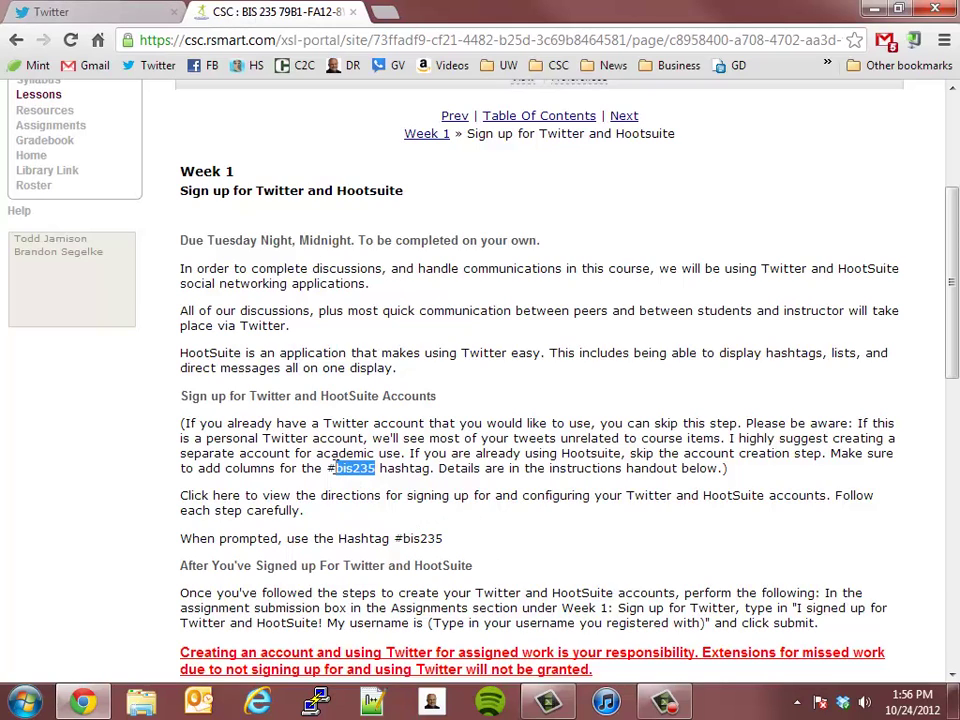
pyautogui.click(330, 468)
pyautogui.moveTo(329, 468); pyautogui.dragTo(376, 468)
pyautogui.click(110, 8)
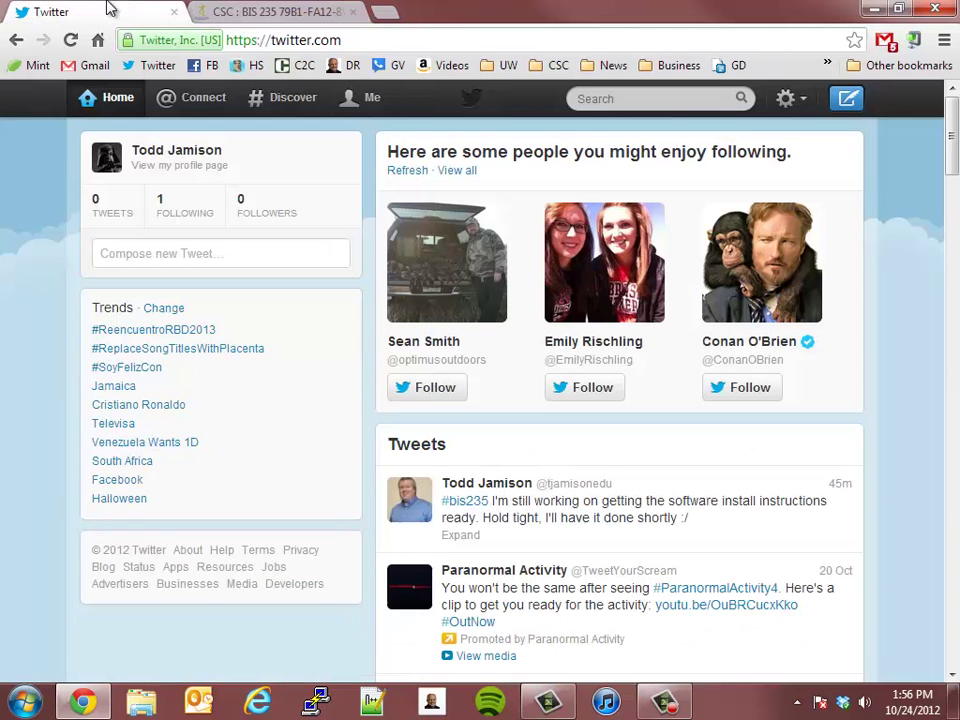
# Tweet '#bis235 Greetings, everyone' and 'Look forward to working with you!' with a test-message disclaimer
pyautogui.click(331, 253)
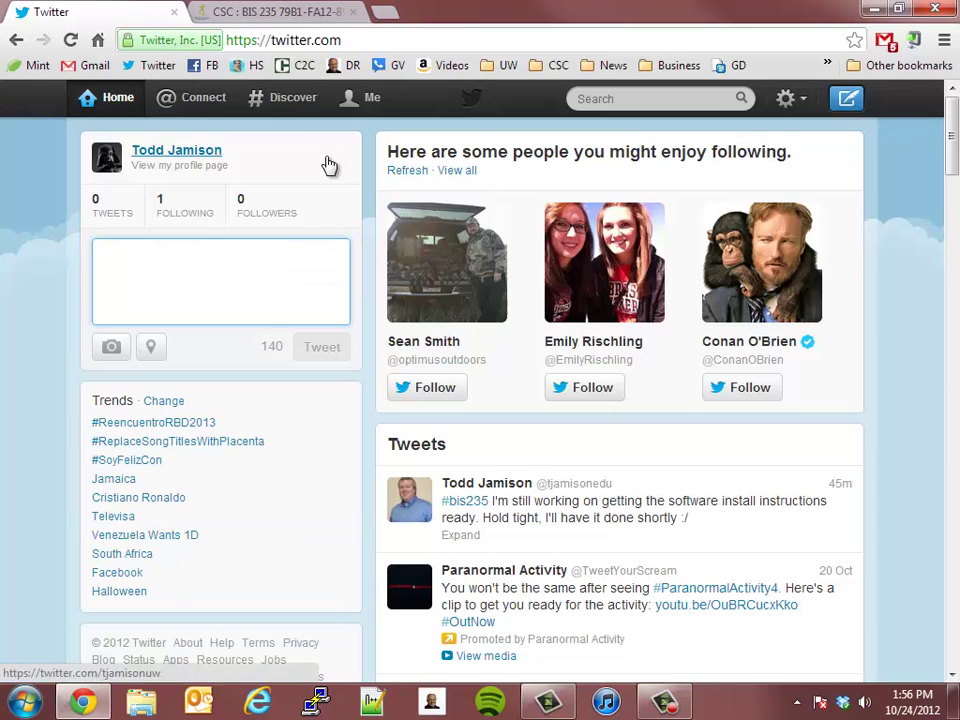
pyautogui.write('#')
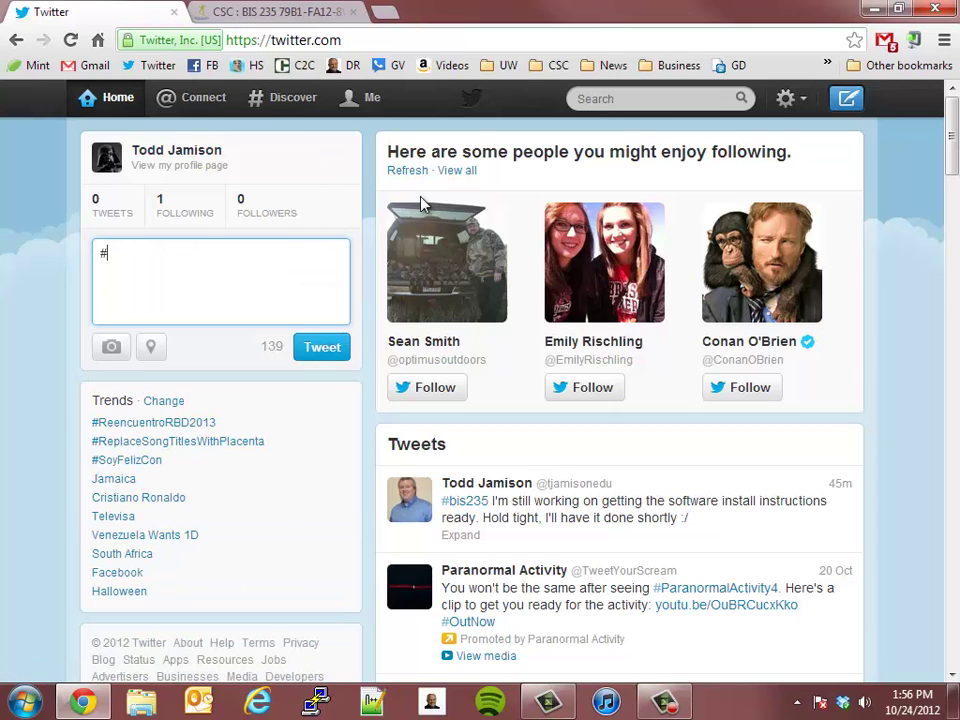
pyautogui.write('bis')
pyautogui.write('235')
pyautogui.write(' H')
pyautogui.write('i')
pyautogui.press('BackSpace')
pyautogui.press('BackSpace')
pyautogui.press('BackSpace')
pyautogui.press('BackSpace')
pyautogui.write('G')
pyautogui.press('BackSpace')
pyautogui.write('Gree')
pyautogui.press('BackSpace')
pyautogui.press('BackSpace')
pyautogui.write('reeti')
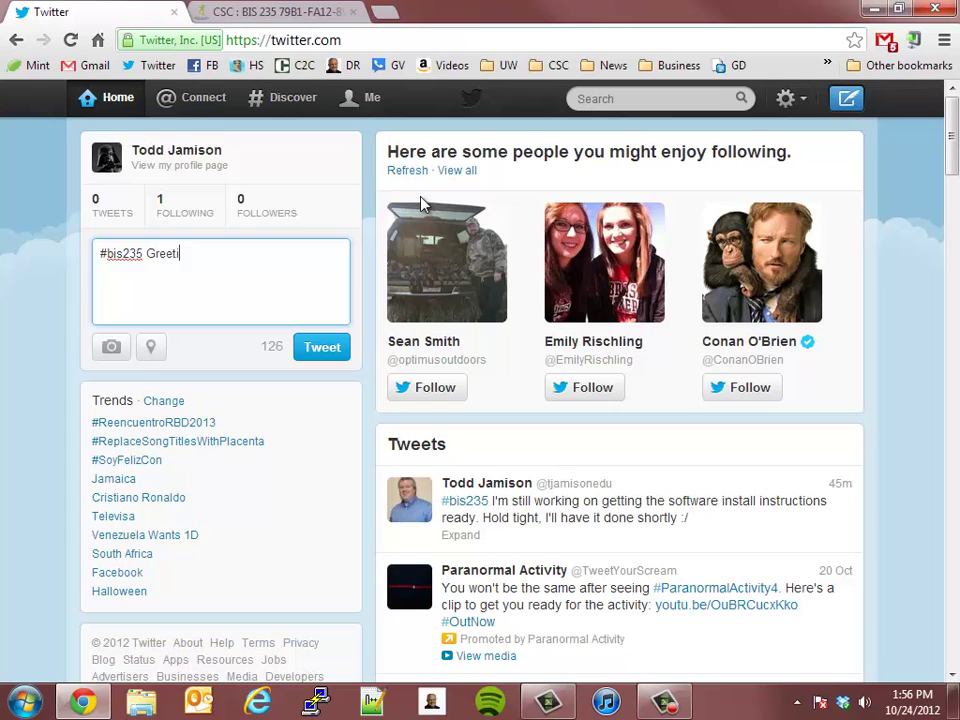
pyautogui.write('ngs, everyone!Look forw')
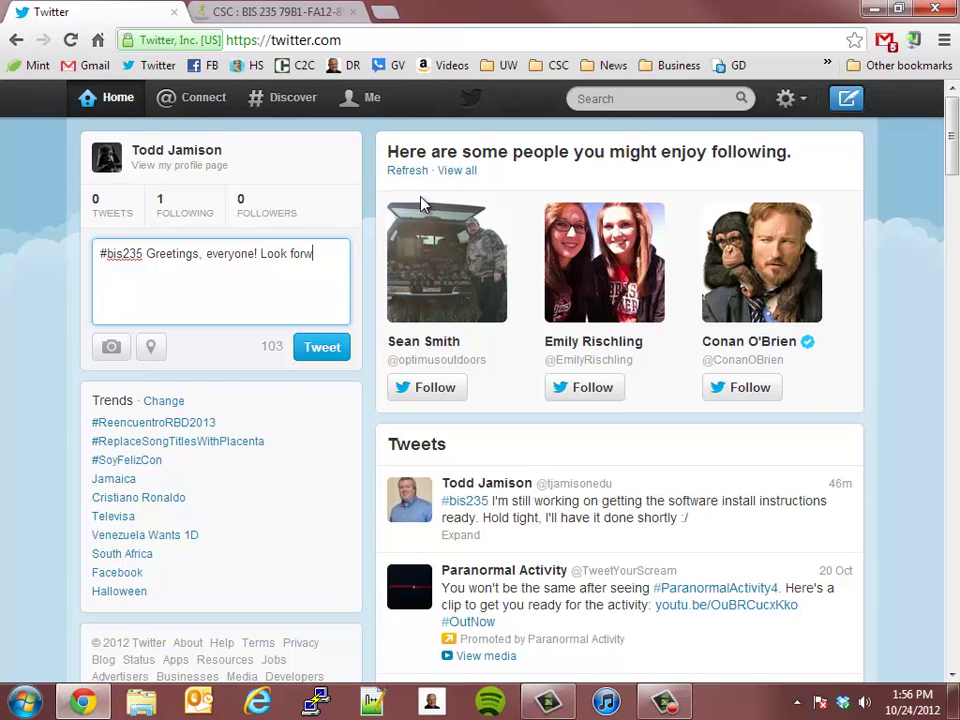
pyautogui.write('ard to working w')
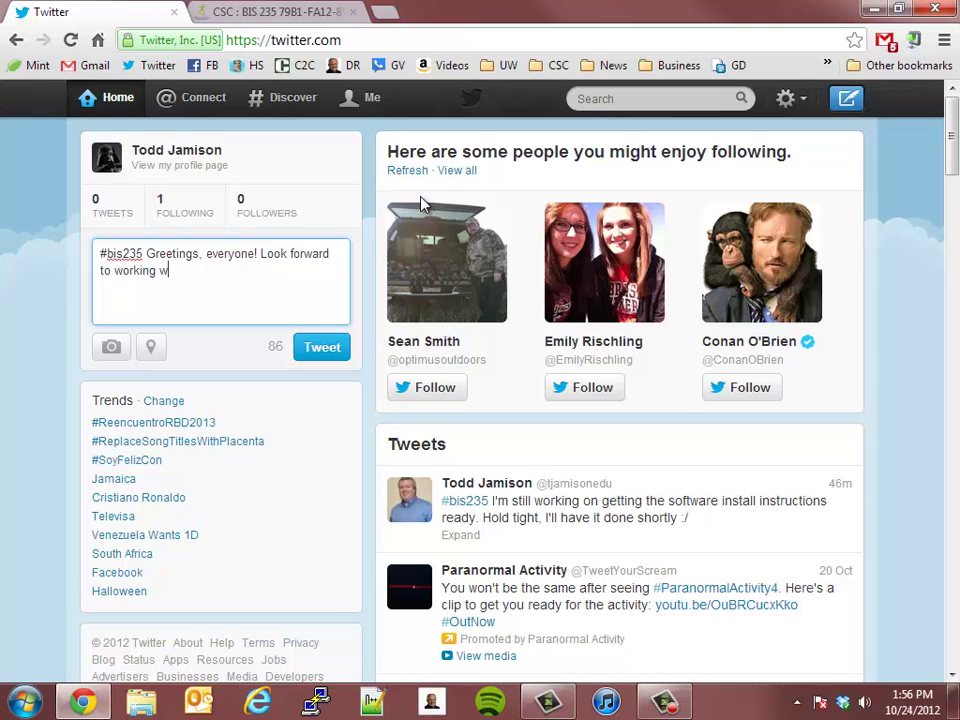
pyautogui.write('ith you! (this is a test ')
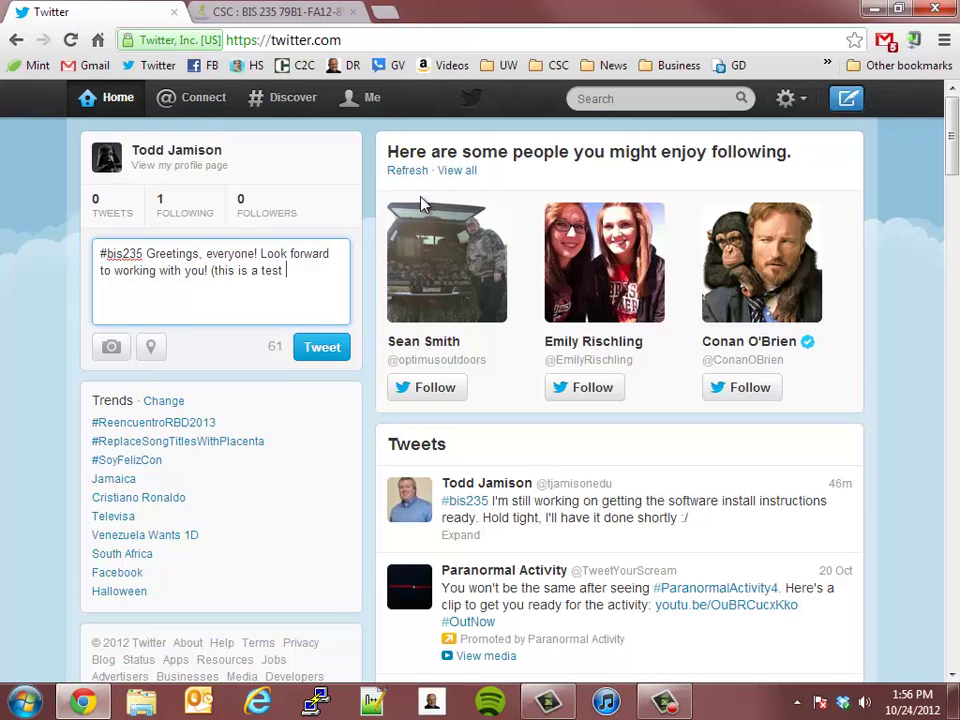
pyautogui.write('message from todd')
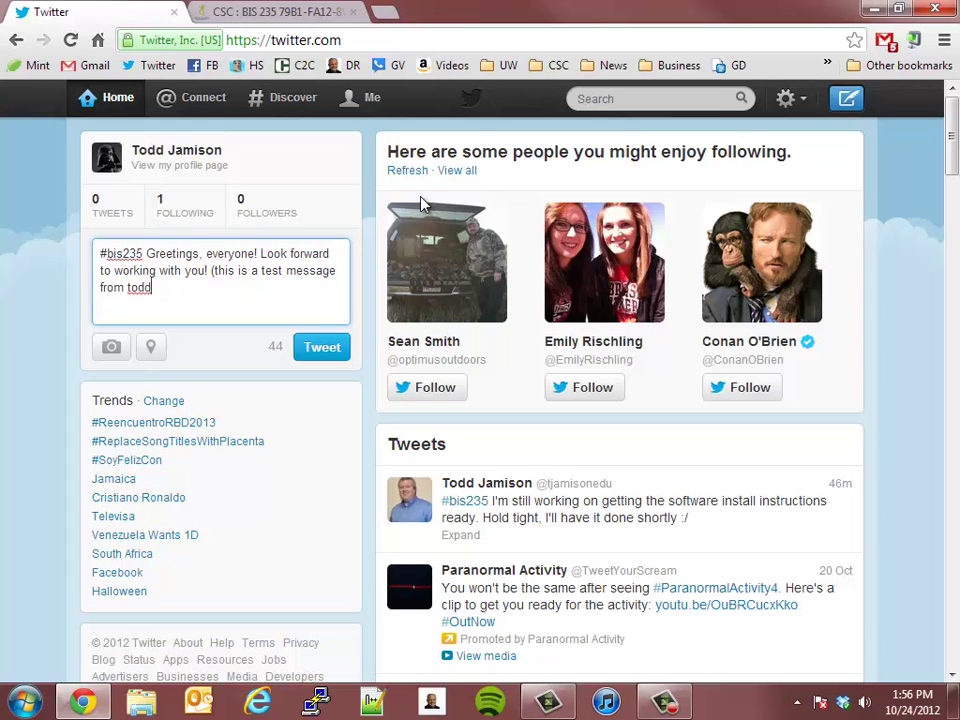
pyautogui.write('. disregard)')
pyautogui.click(316, 349)
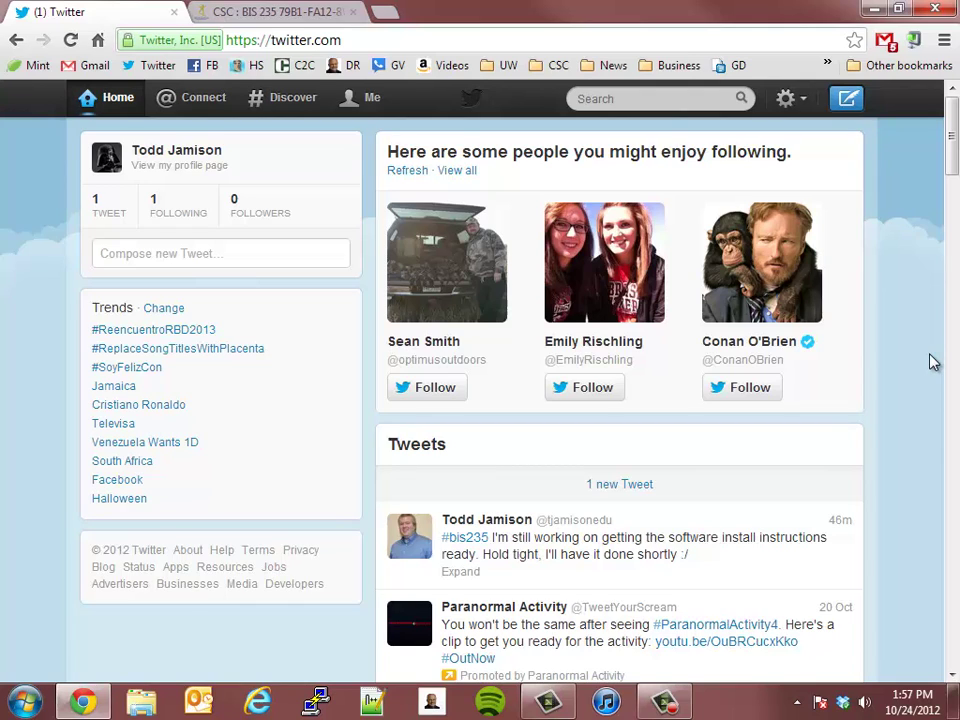
# Search Twitter for the #bis235 hashtag
pyautogui.click(684, 103)
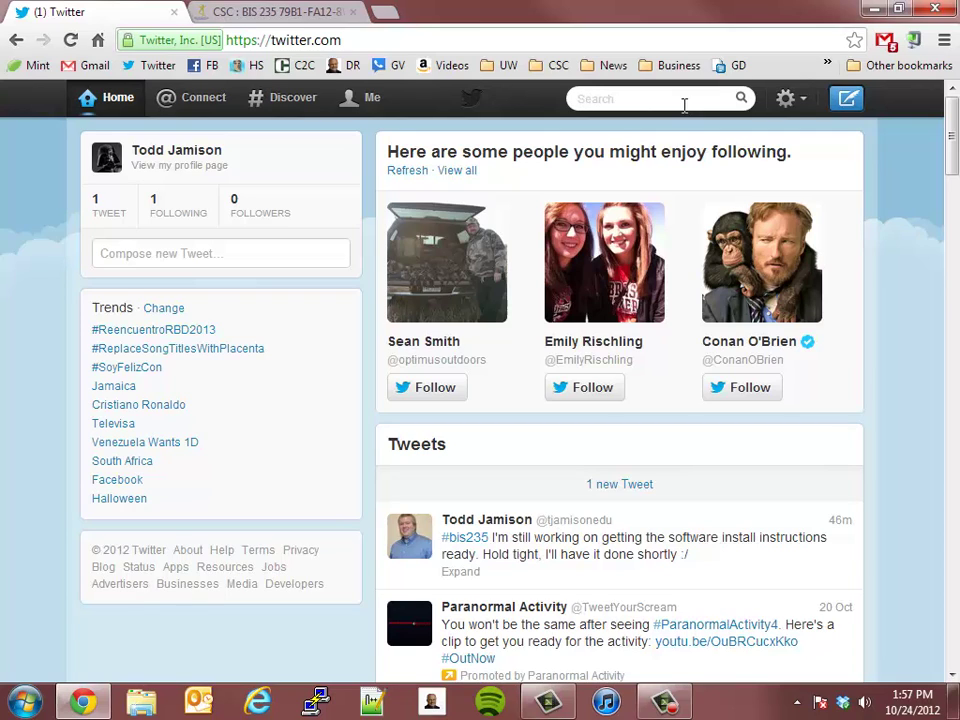
pyautogui.write('#bis235')
pyautogui.press('Return')
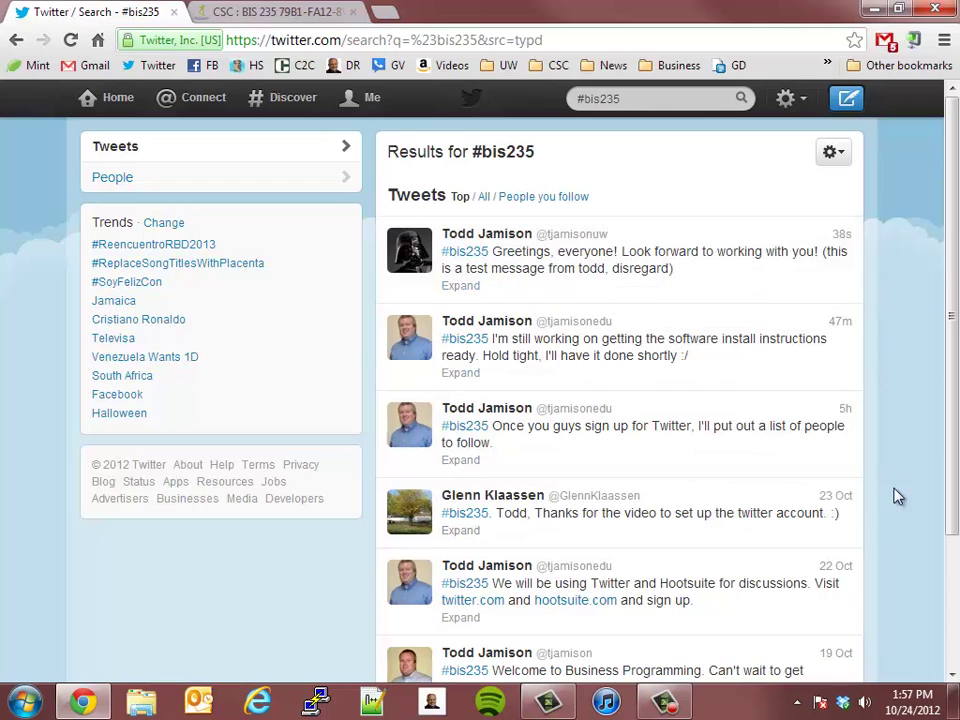
# Show all #bis235 tweets instead of only the top ones
pyautogui.scroll(-3, 866, 520)
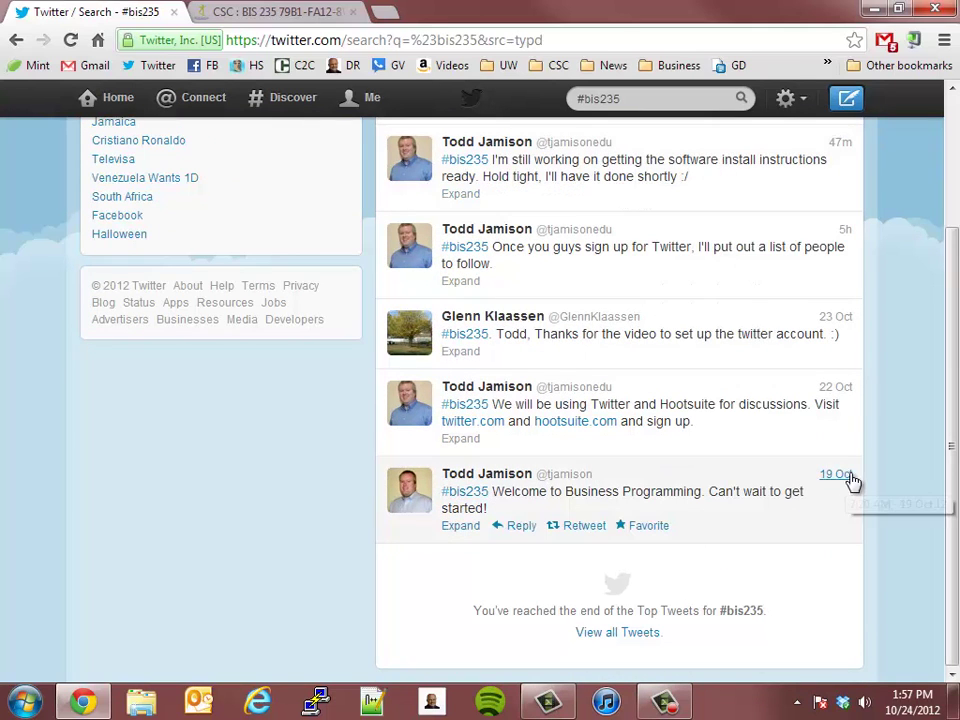
pyautogui.scroll(3, 864, 521)
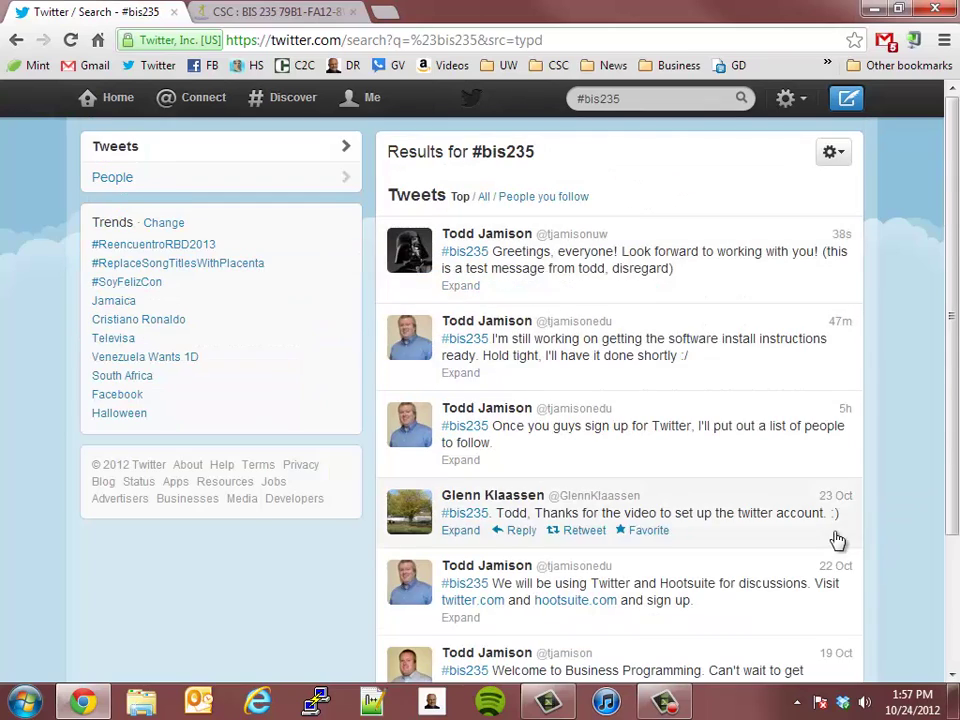
pyautogui.scroll(-3, 838, 540)
pyautogui.click(634, 634)
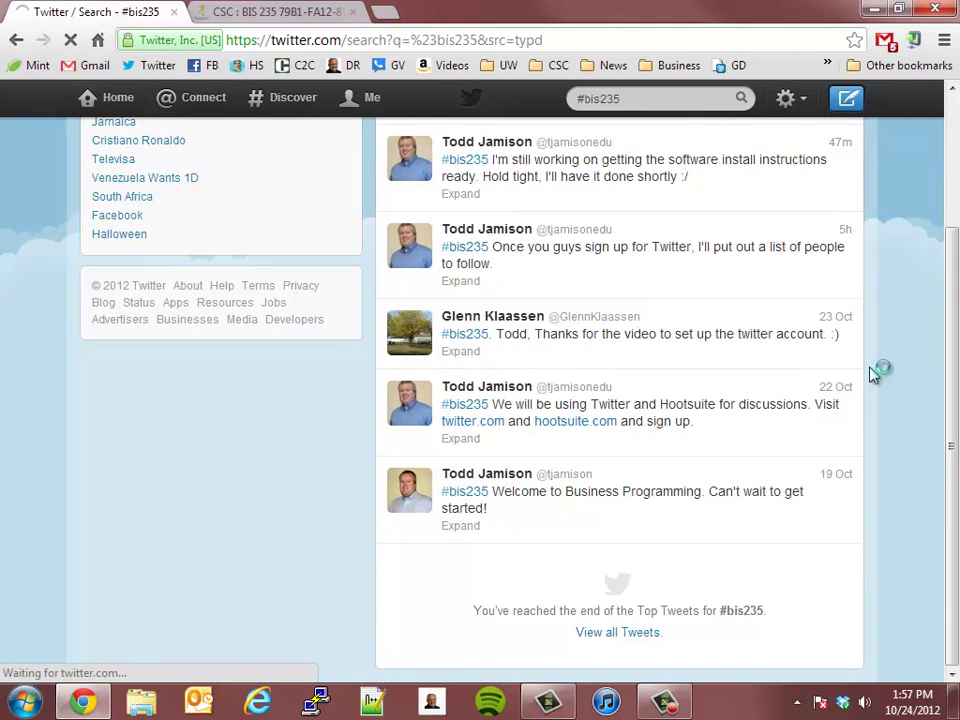
# Scroll back to the top and expand the newest test tweet to see its details
pyautogui.scroll(-5, 803, 468)
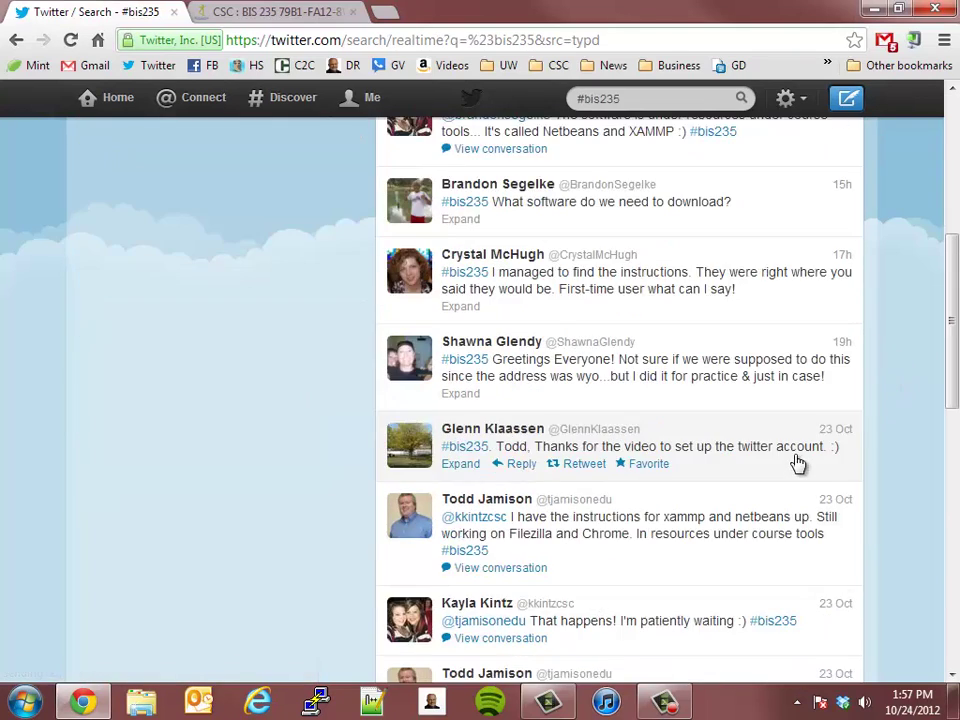
pyautogui.scroll(-10, 798, 463)
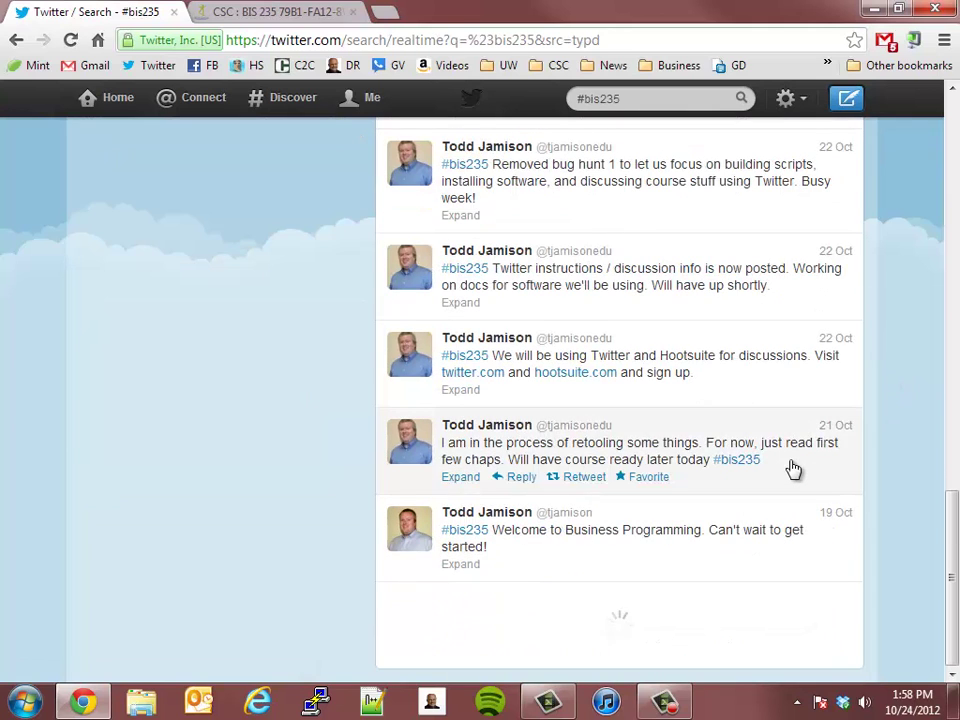
pyautogui.scroll(5, 793, 468)
pyautogui.scroll(-5, 790, 470)
pyautogui.scroll(15, 762, 461)
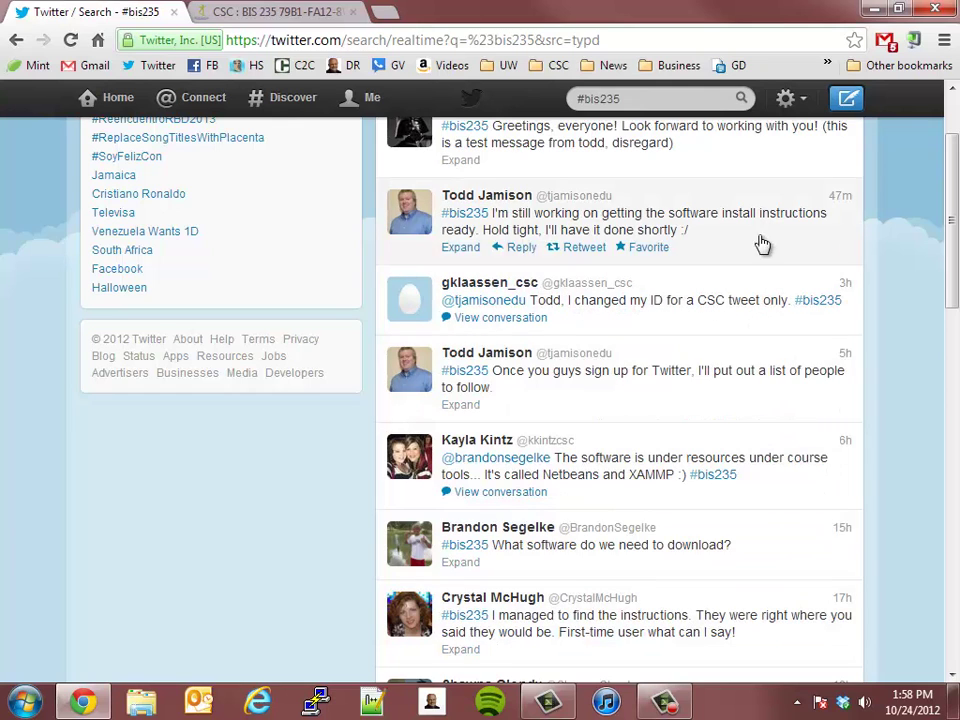
pyautogui.scroll(2, 692, 555)
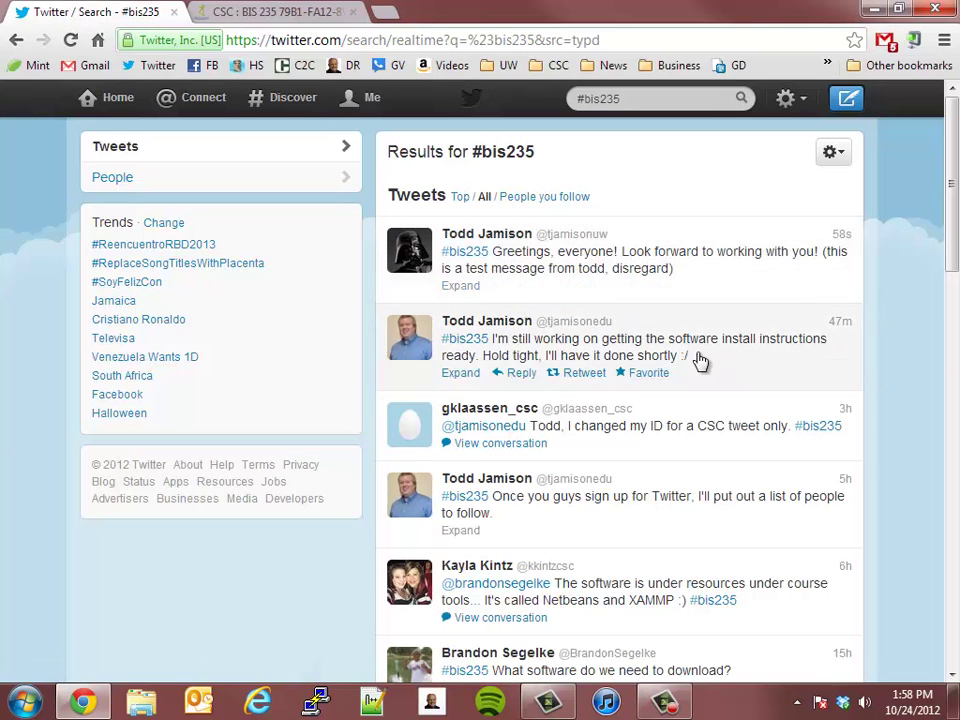
pyautogui.click(508, 290)
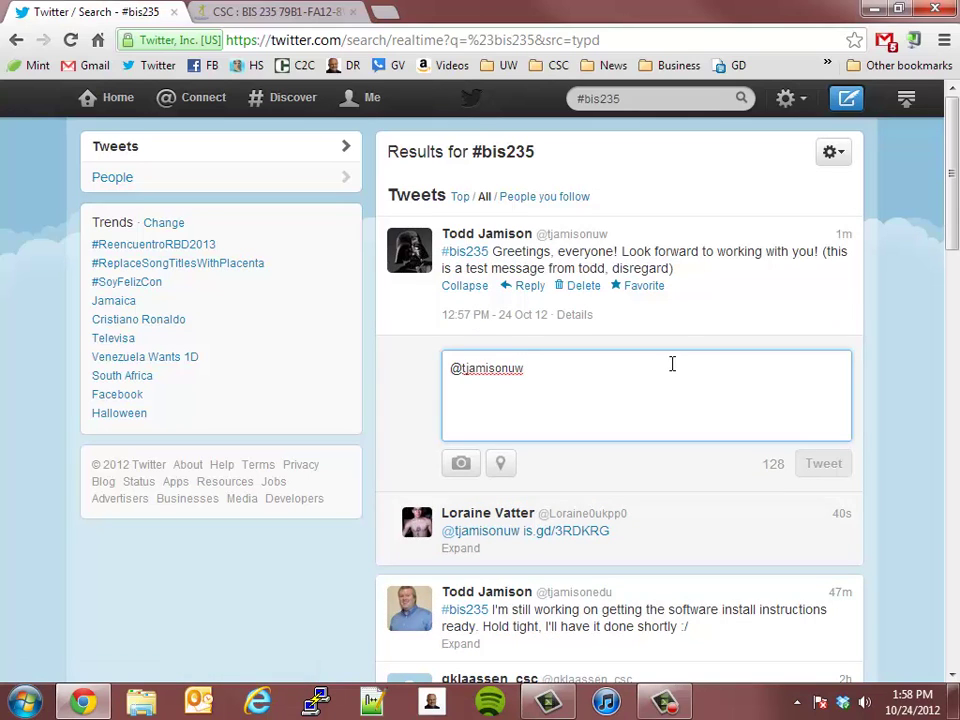
# Reply to the test tweet with 'Hey, that's pretty cool. Love the profile pic! #bis235'
pyautogui.write('Hey, ')
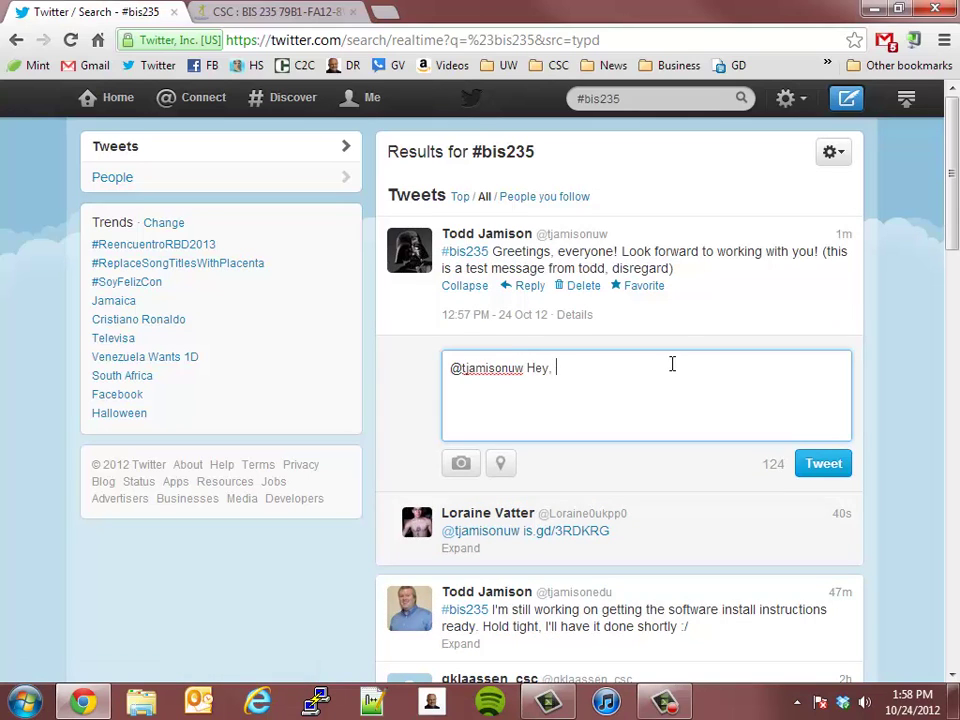
pyautogui.write("that's pretty coo")
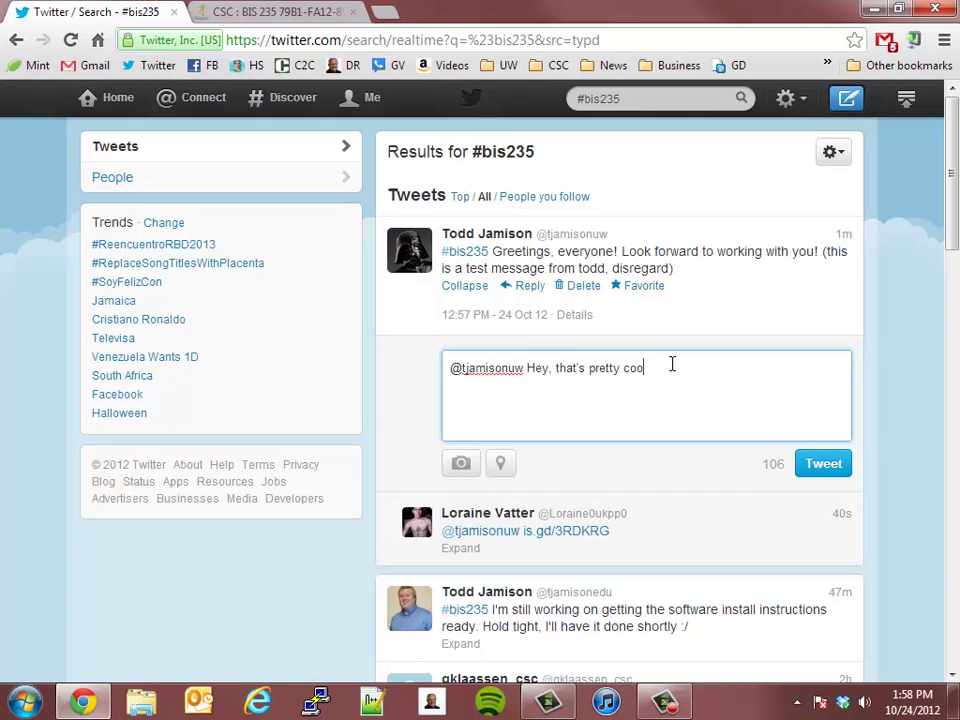
pyautogui.write('l. Love the profile pic! #')
pyautogui.write('bis')
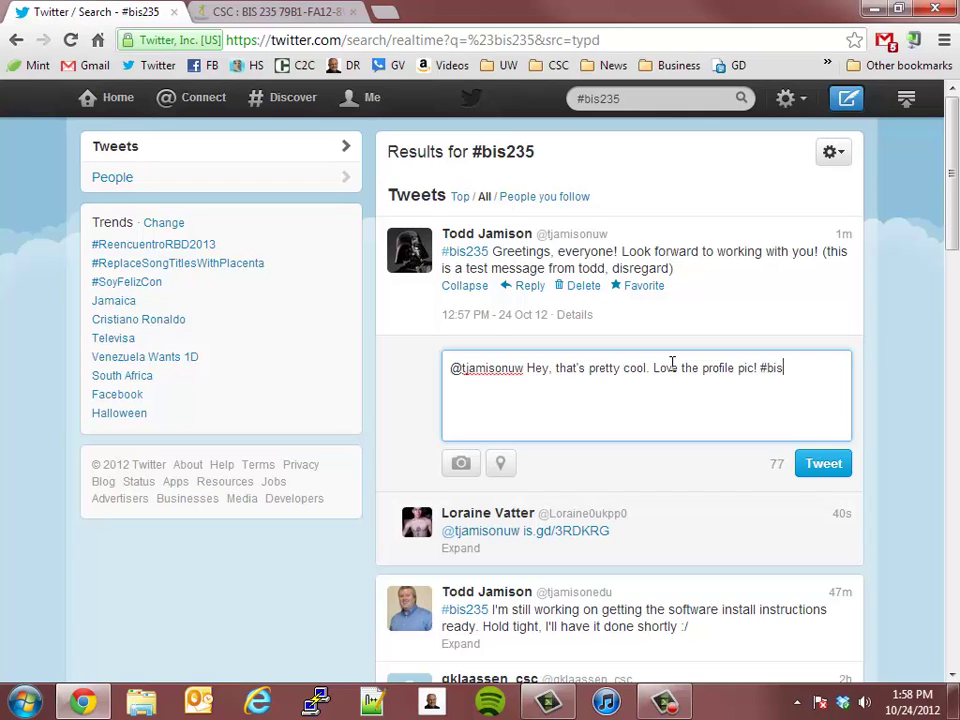
pyautogui.write('235')
pyautogui.click(821, 470)
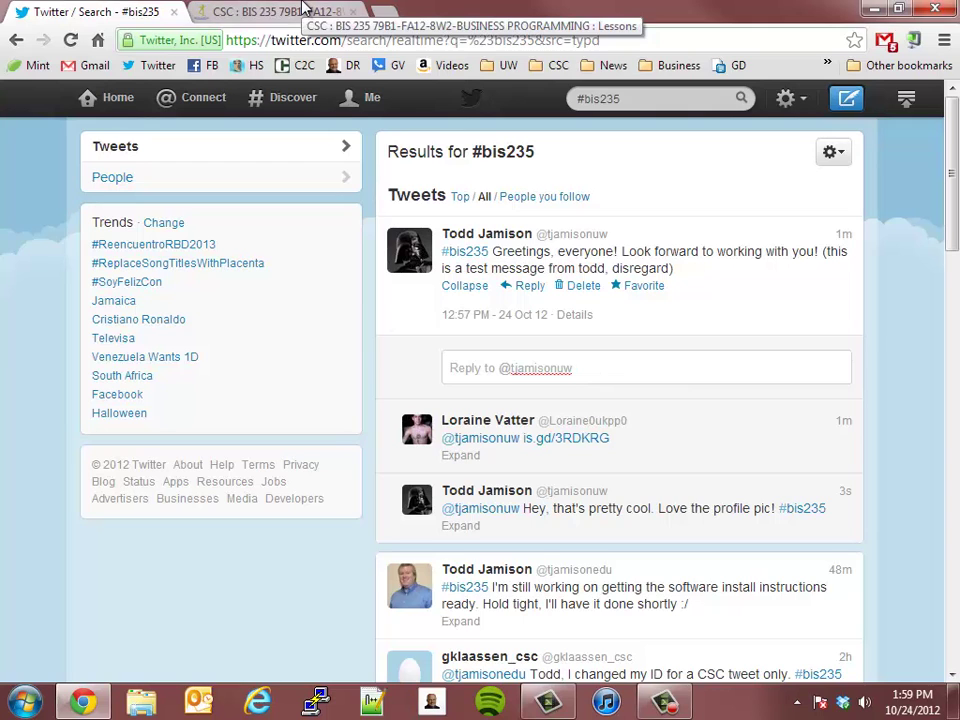
# In CSC Online, open the 'Week 1: Sign up for Twitter and HootSuite' assignment and start its submission text
pyautogui.click(268, 10)
pyautogui.scroll(3, 294, 407)
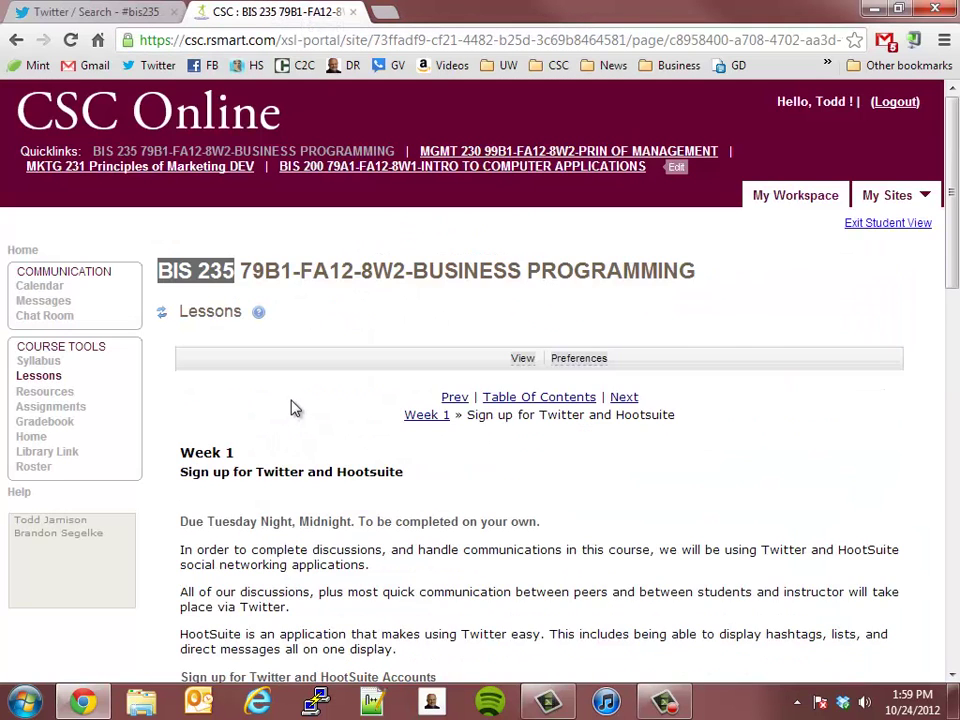
pyautogui.scroll(-1, 290, 410)
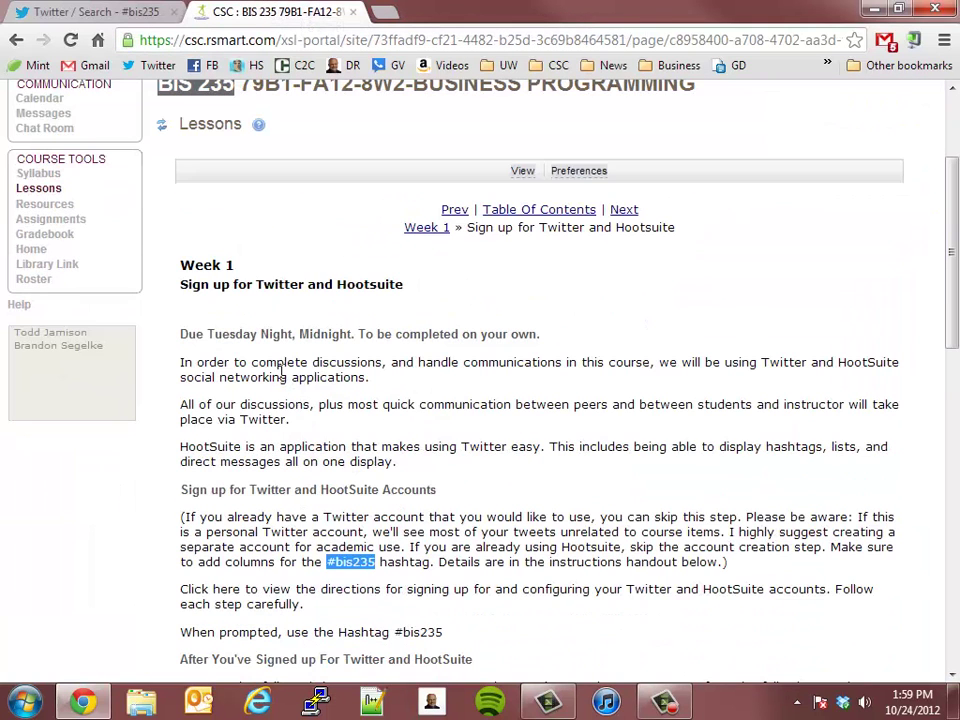
pyautogui.click(50, 219)
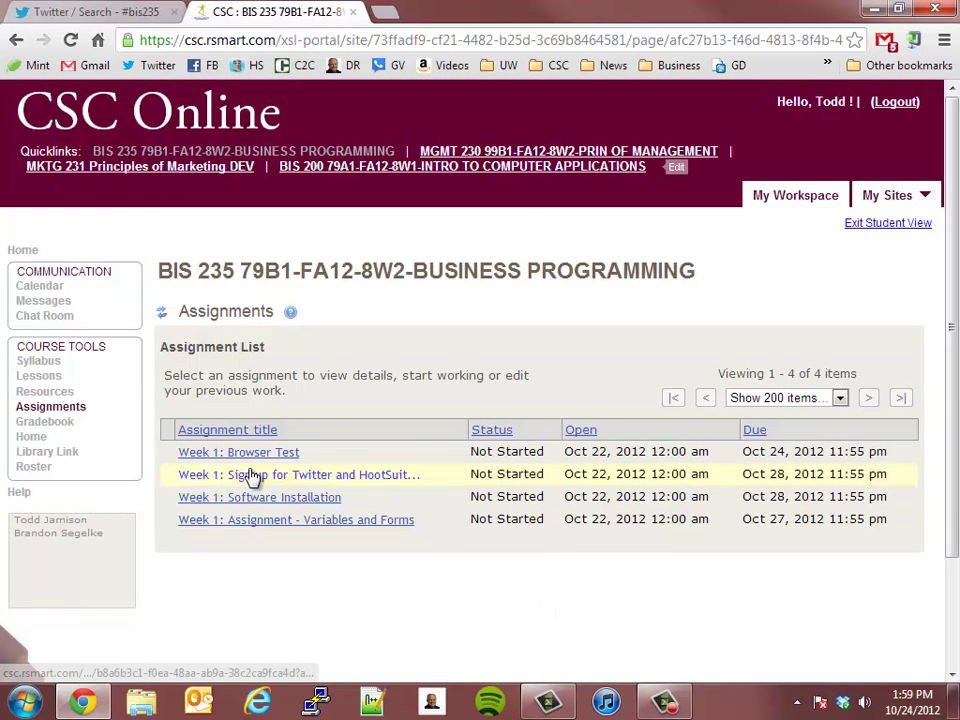
pyautogui.click(337, 483)
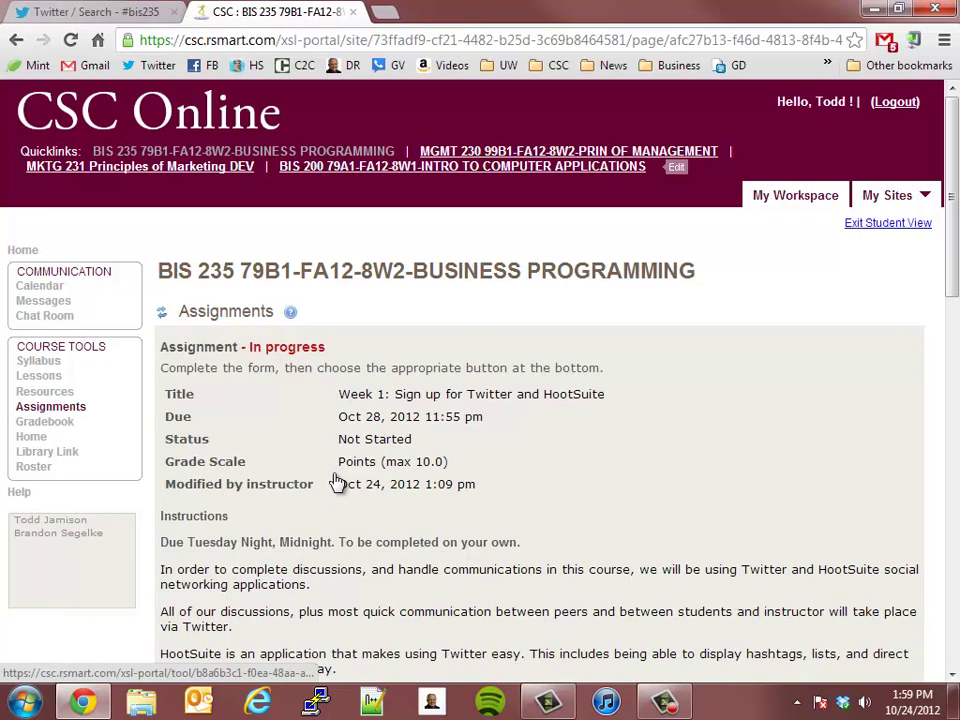
pyautogui.scroll(-4, 322, 474)
pyautogui.scroll(-5, 315, 462)
pyautogui.click(285, 415)
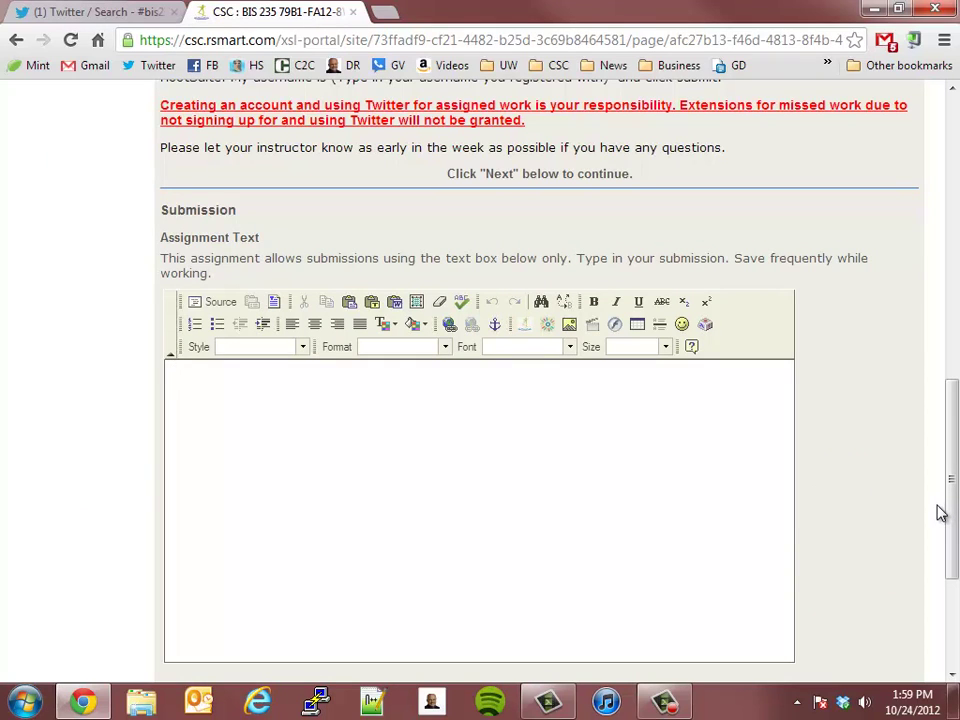
# Write 'I signed up for Twitter and Hootsuite. My username is' plus the Twitter username, then cancel
pyautogui.write('I signed up for Twitter')
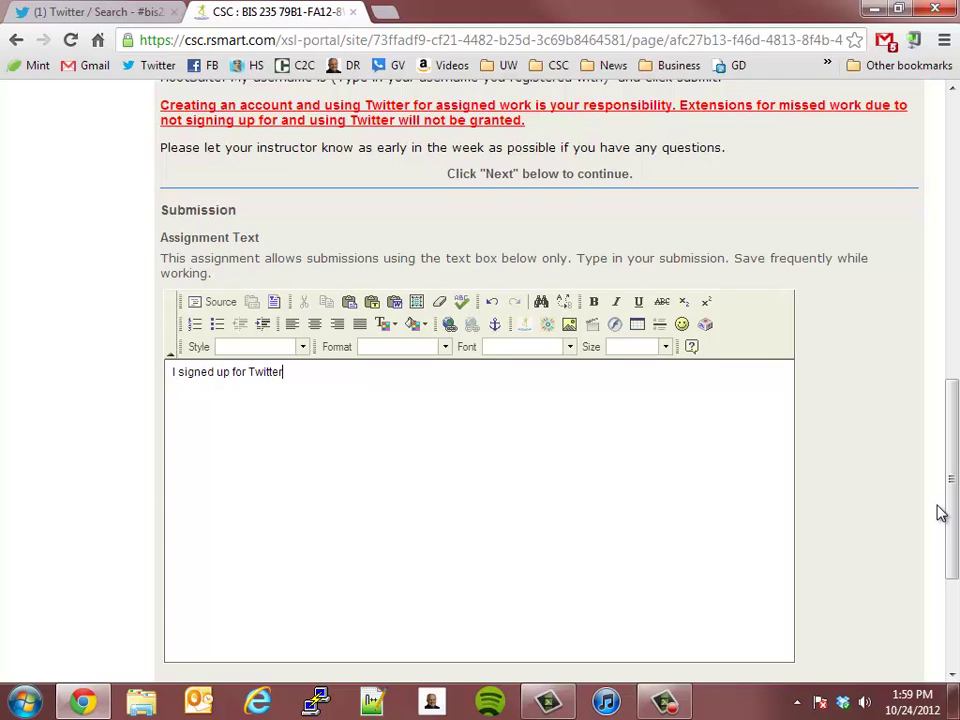
pyautogui.write(' and Hootsuite . My us')
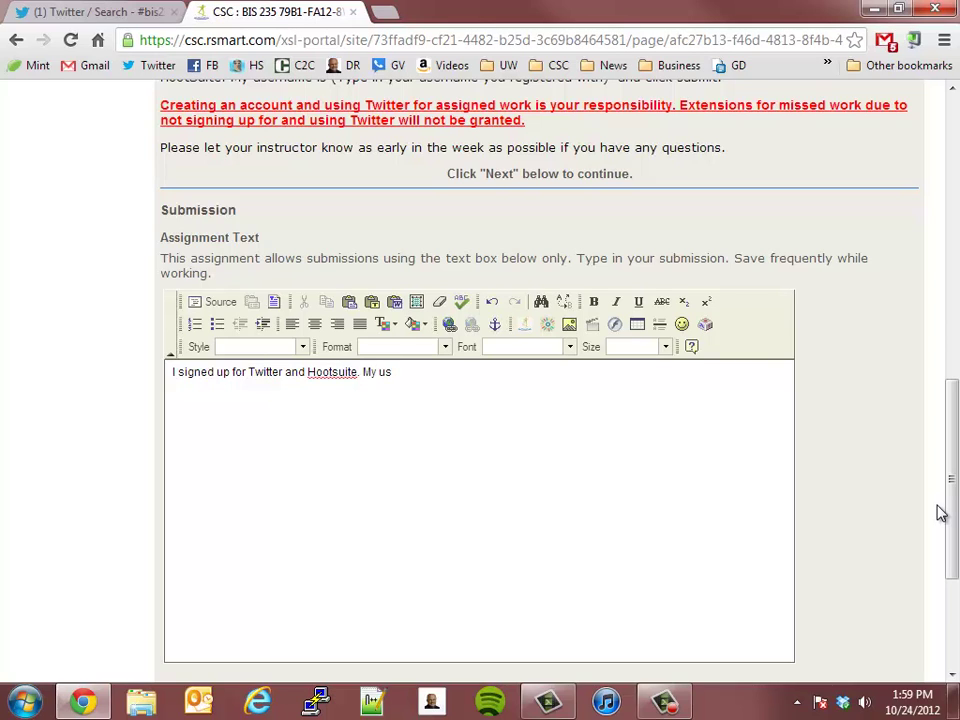
pyautogui.write('ername is tjamisonuq')
pyautogui.press('BackSpace')
pyautogui.write('w')
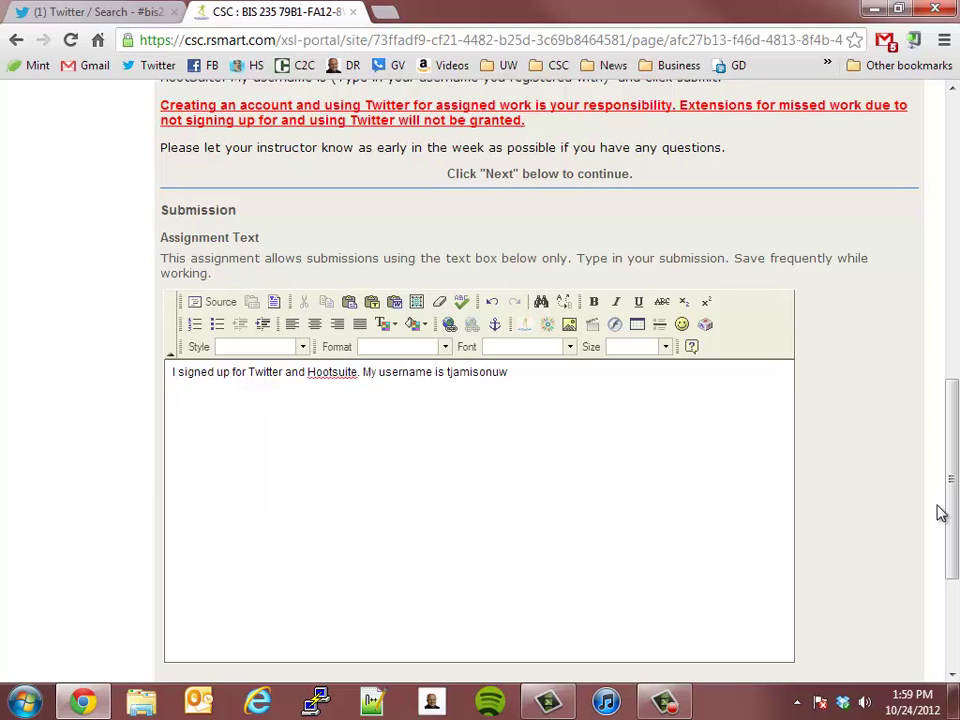
pyautogui.write('.')
pyautogui.scroll(-3, 940, 513)
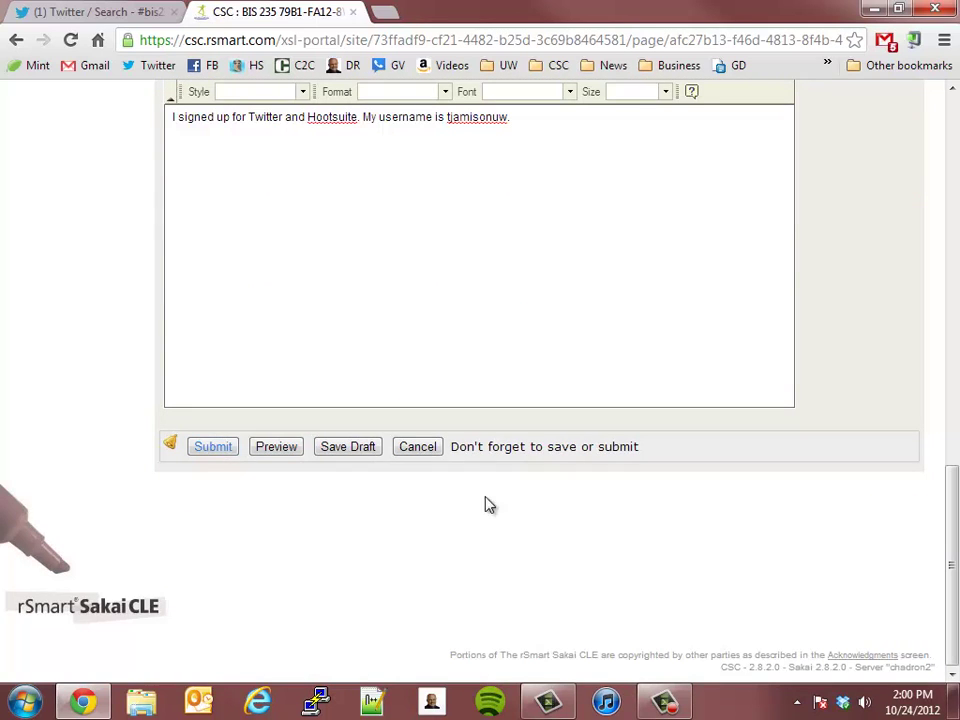
pyautogui.scroll(5, 793, 540)
pyautogui.scroll(-3, 810, 537)
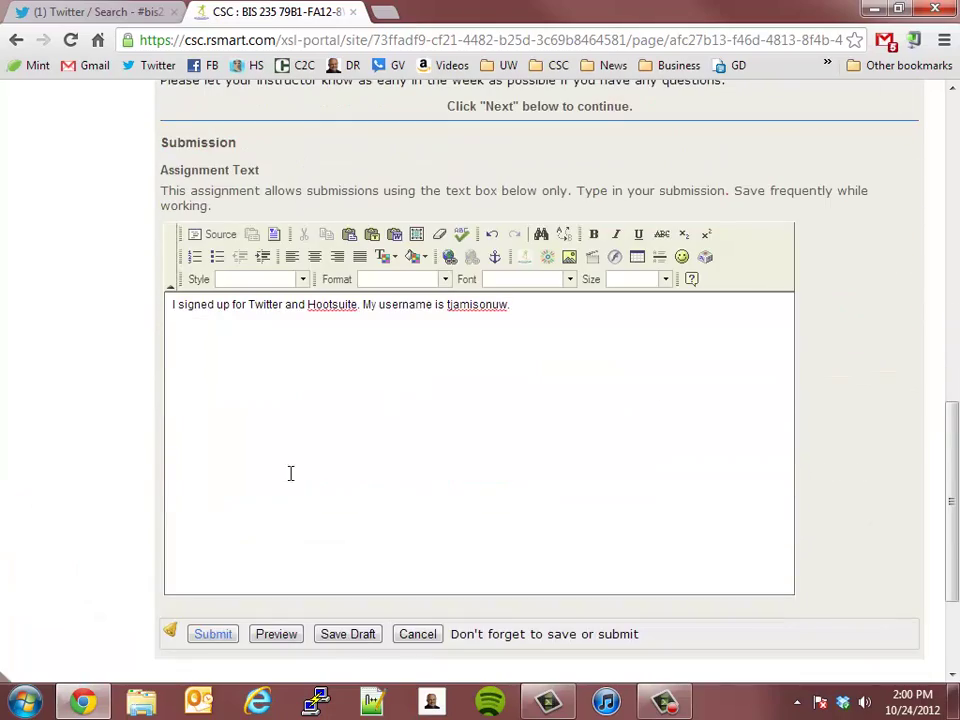
pyautogui.scroll(10, 289, 471)
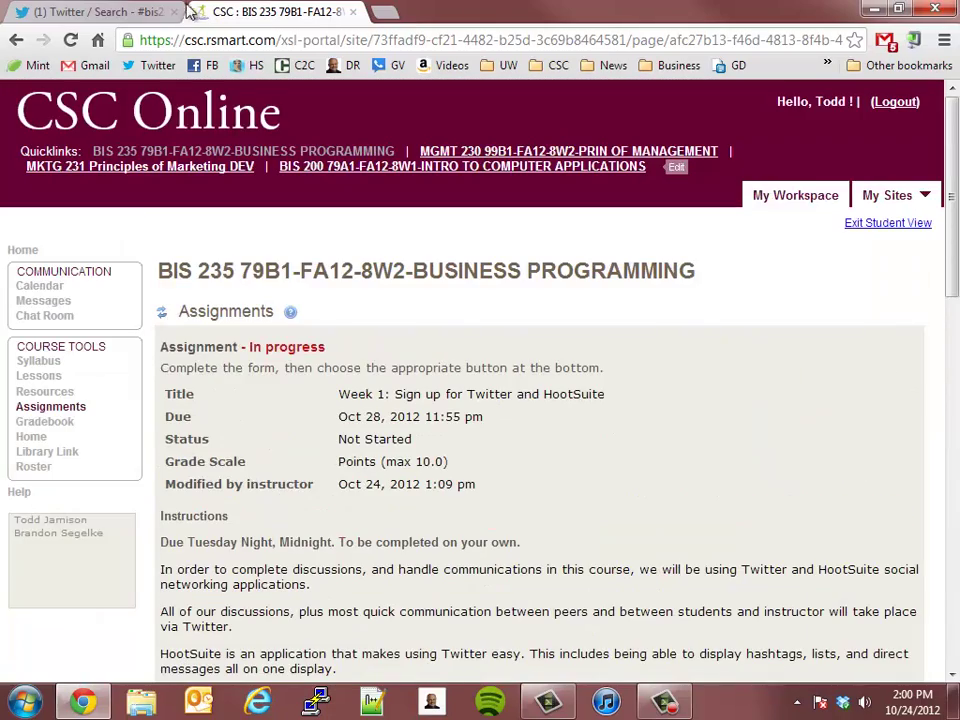
pyautogui.scroll(-10, 564, 409)
pyautogui.scroll(-2, 600, 505)
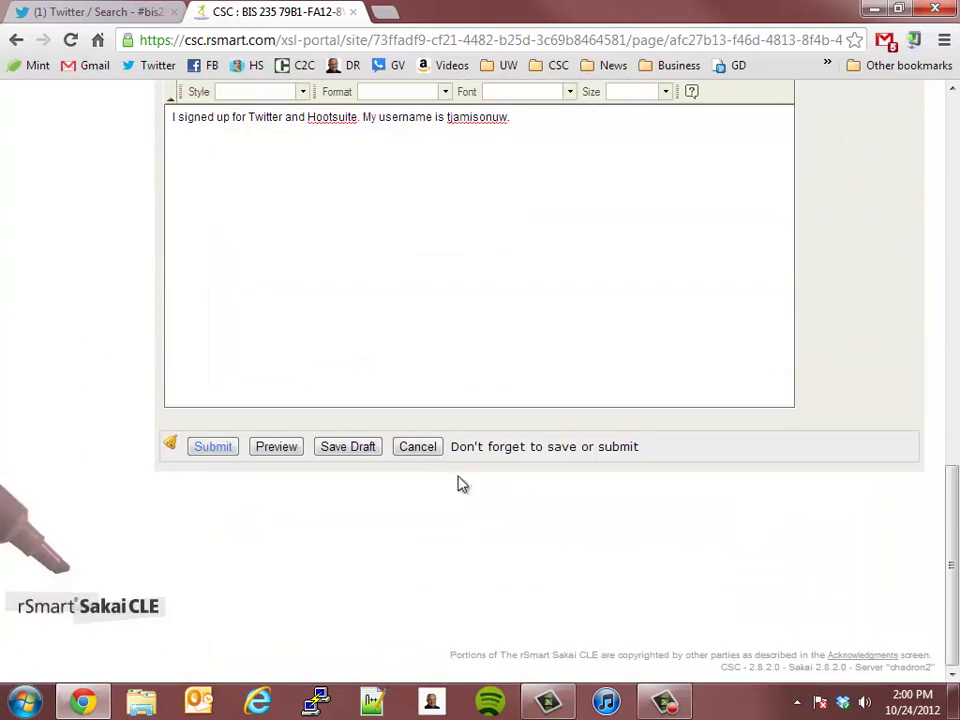
pyautogui.click(420, 447)
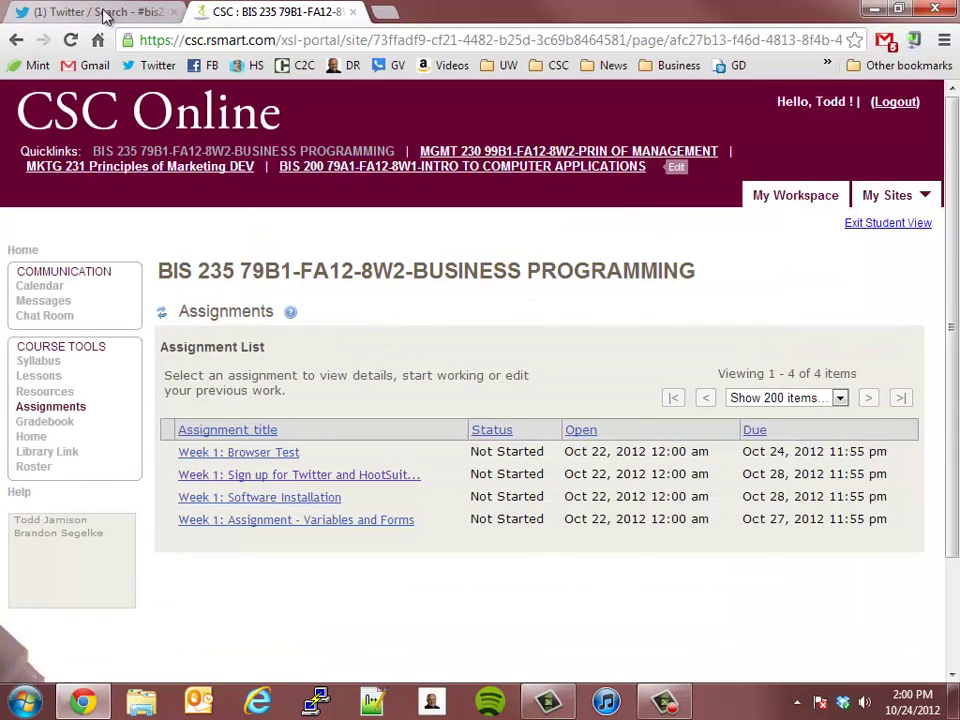
# Return to the Twitter home timeline and open a new tweet box
pyautogui.click(100, 12)
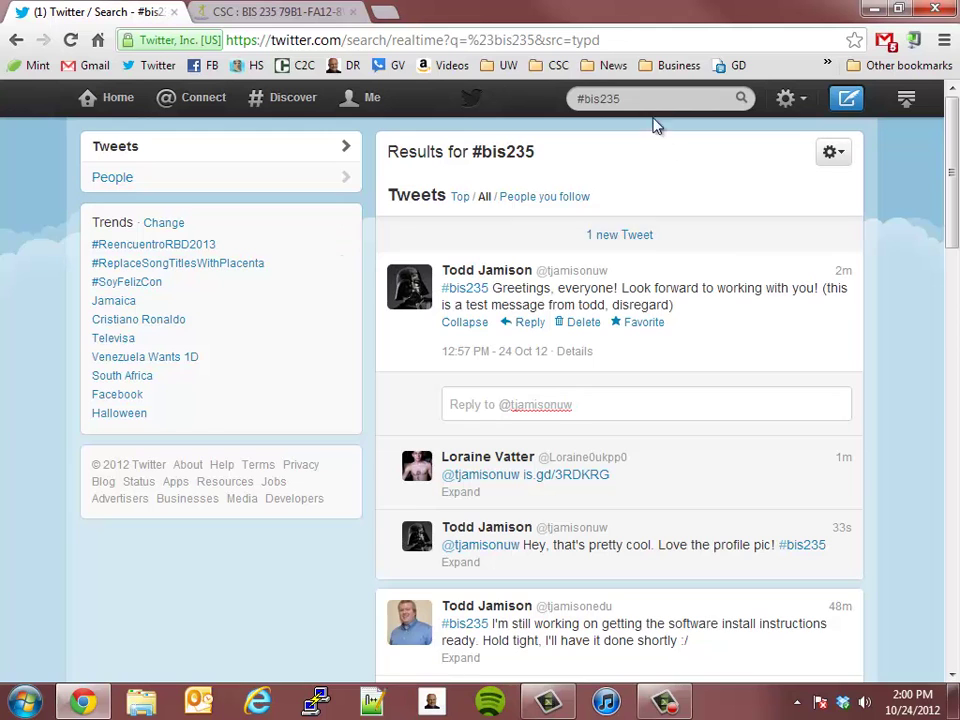
pyautogui.click(109, 112)
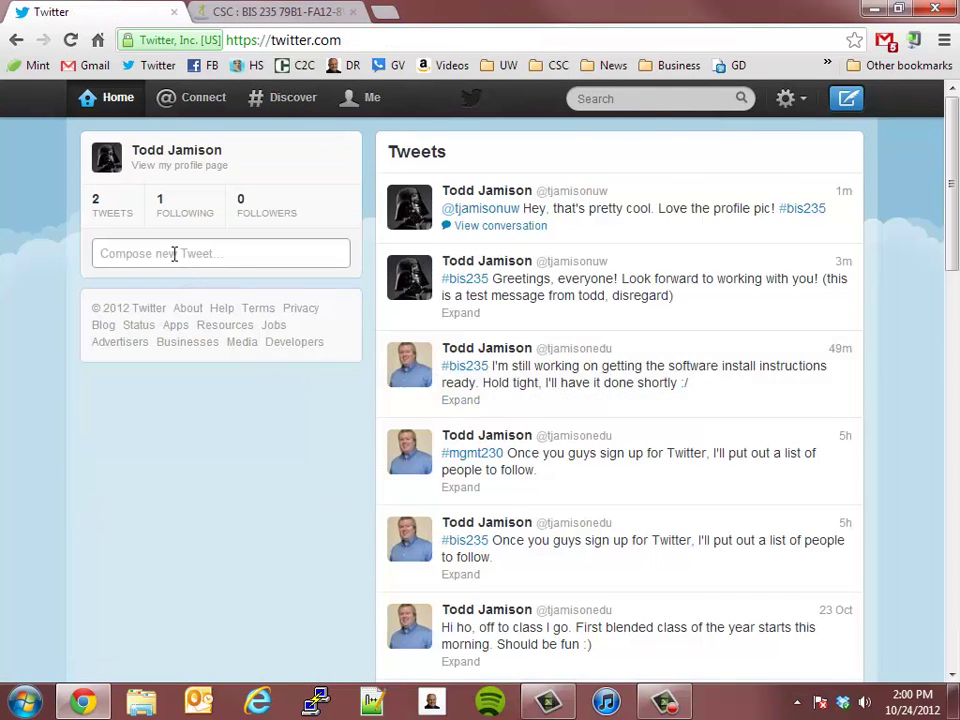
pyautogui.click(205, 258)
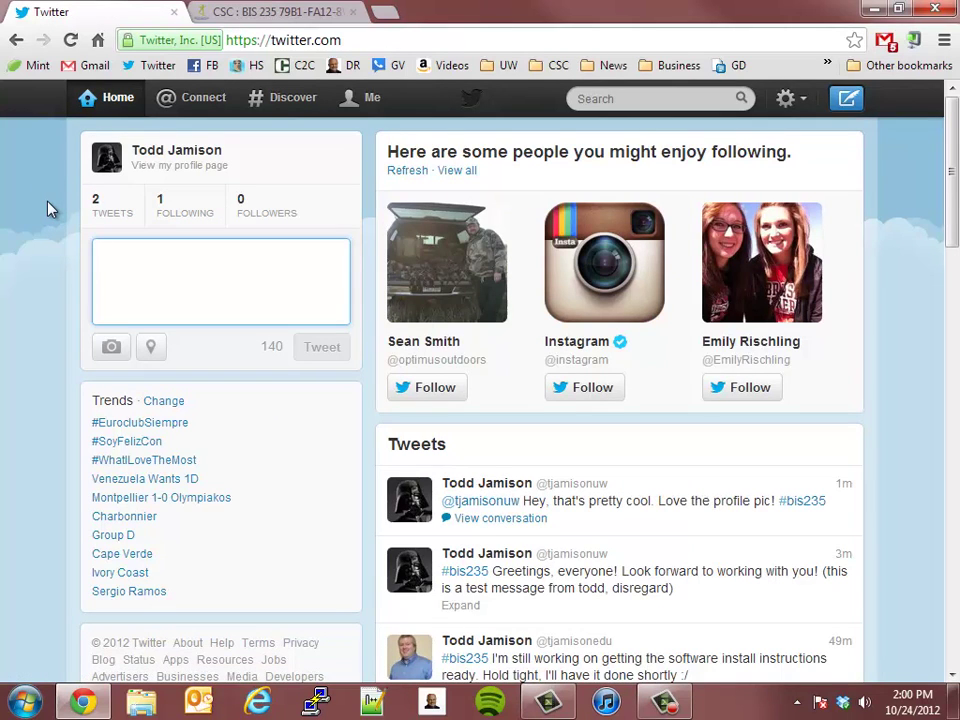
pyautogui.click(24, 252)
pyautogui.click(232, 254)
# Draft a tweet mentioning the instructor, introducing yourself with your username, marked as a test tweet to disregard
pyautogui.write('@')
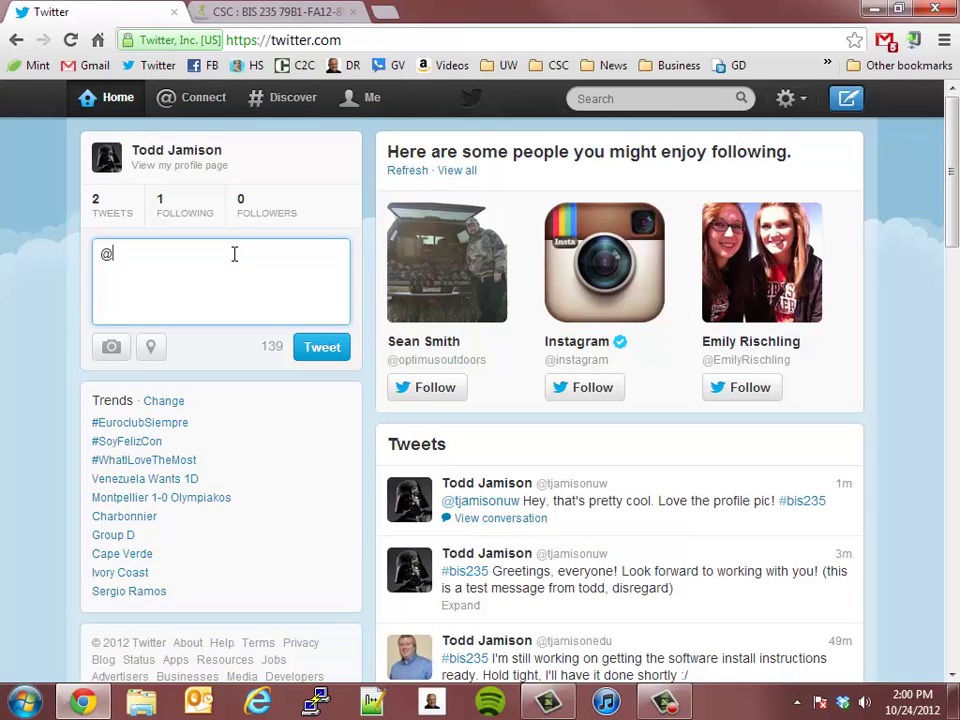
pyautogui.write('tjamison')
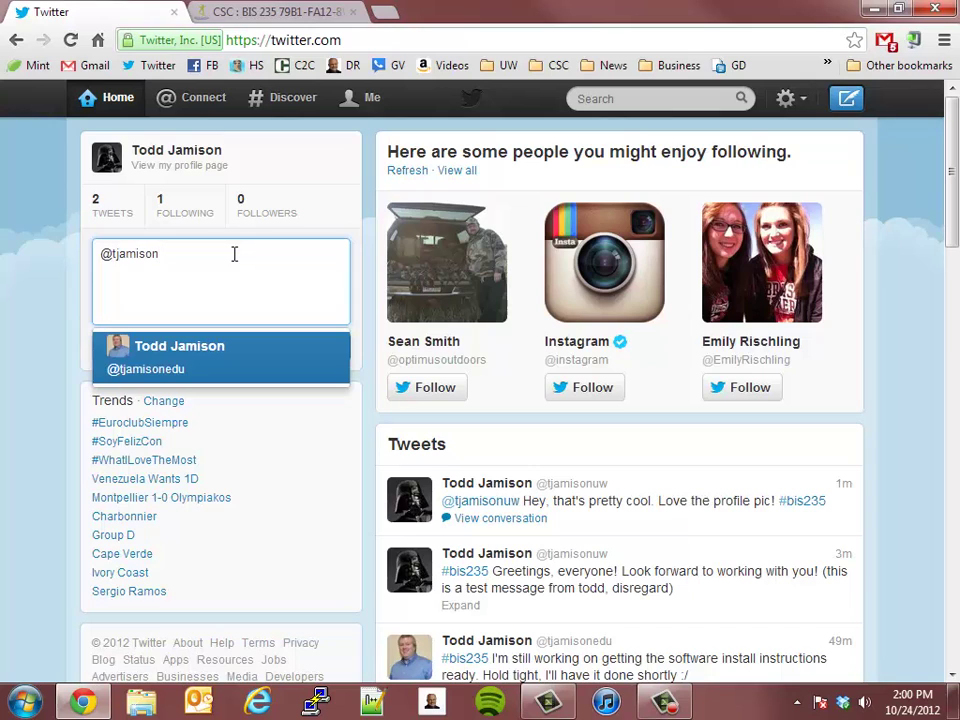
pyautogui.write('edu')
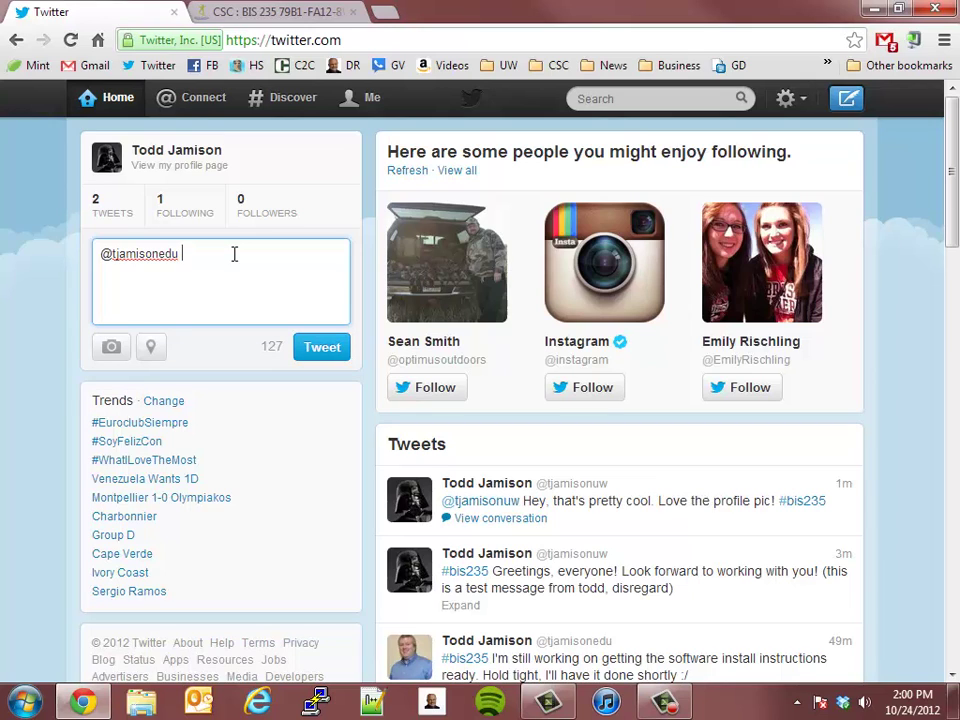
pyautogui.write('This is Todd Jamison. I snig')
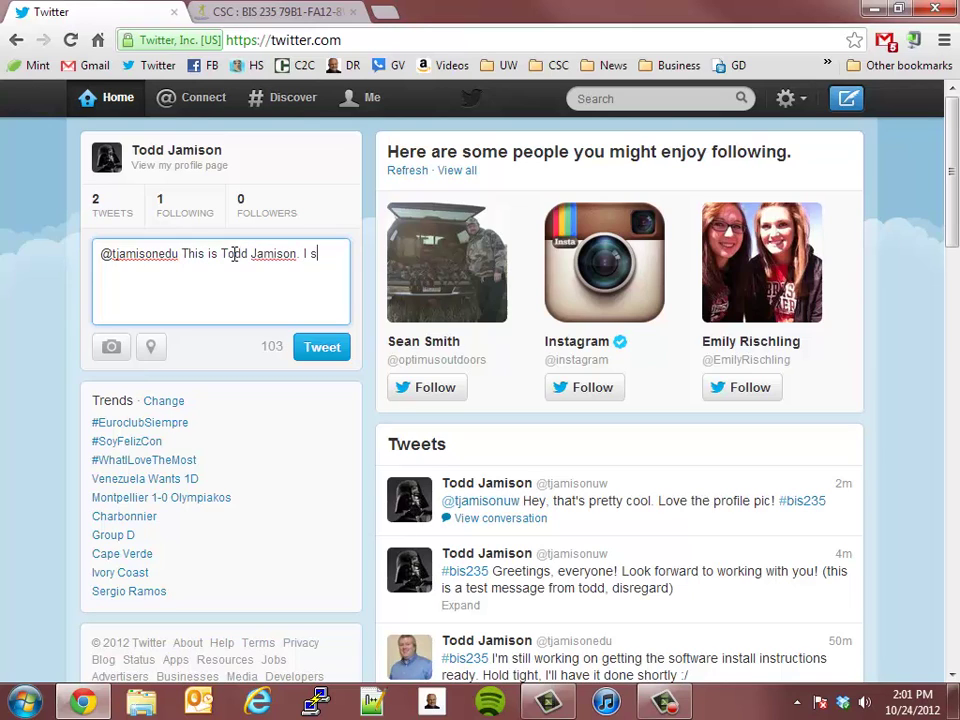
pyautogui.press('BackSpace')
pyautogui.press('BackSpace')
pyautogui.press('BackSpace')
pyautogui.write('igned up.  My ')
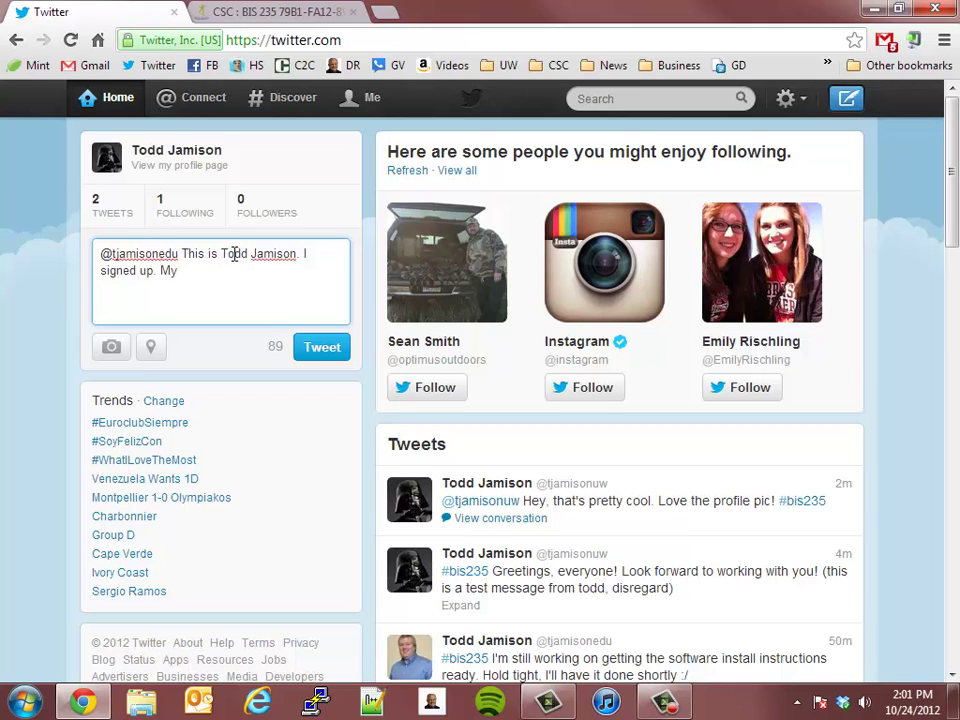
pyautogui.write('username is tjamisonw')
pyautogui.press('BackSpace')
pyautogui.write('uw (')
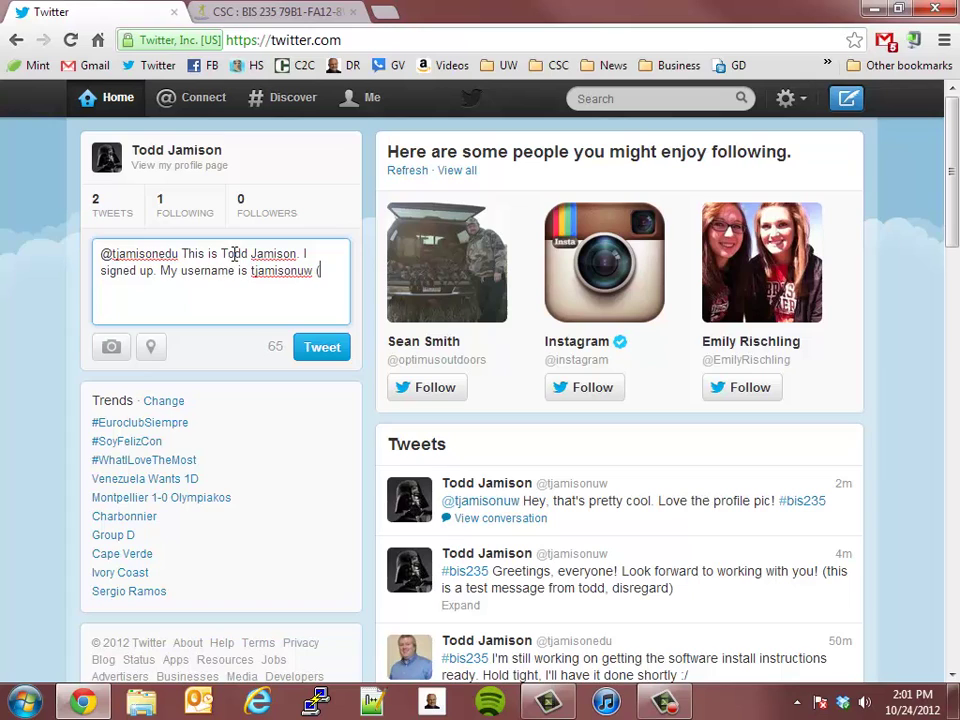
pyautogui.write('test tweet)')
pyautogui.press('Left')
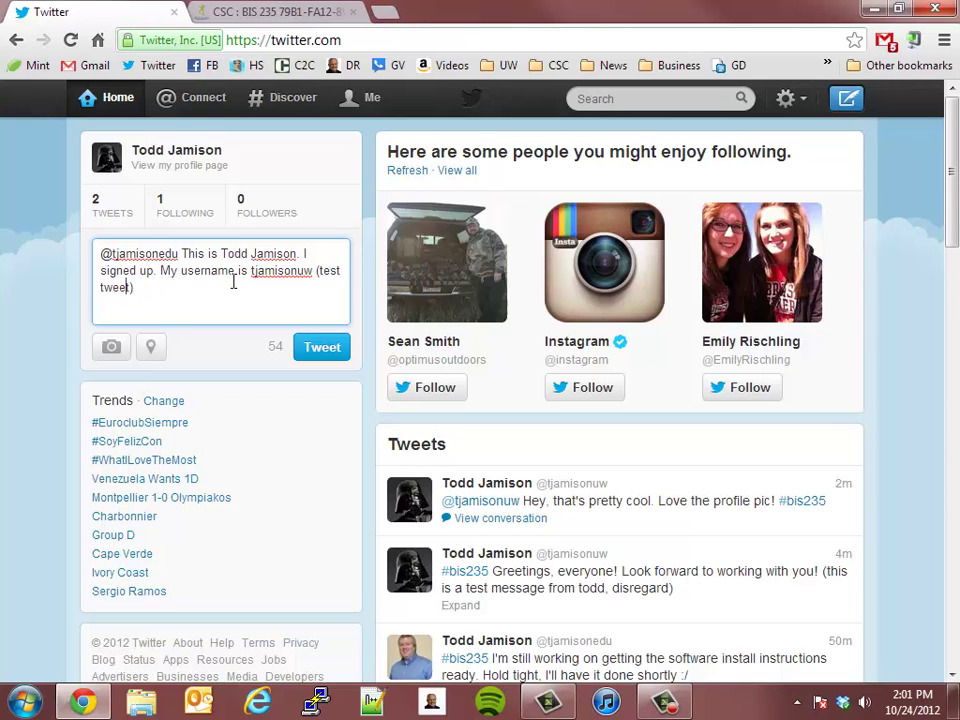
pyautogui.write(', disregard')
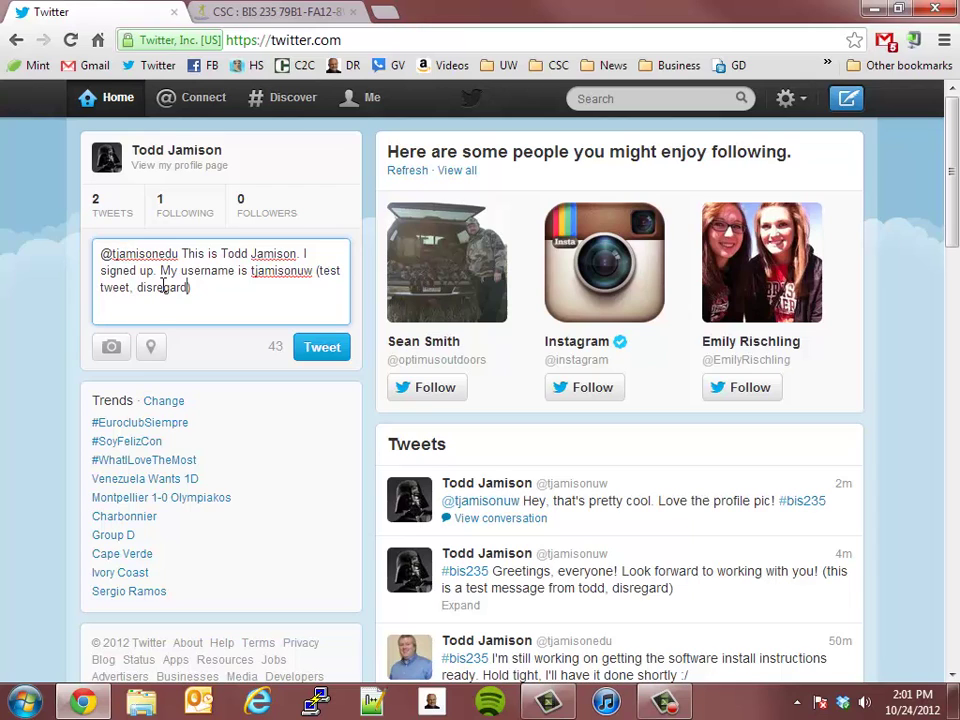
# Add 'for Twitter and HootSuite' after 'signed up' and post the tweet
pyautogui.click(155, 270)
pyautogui.write('for Twitter')
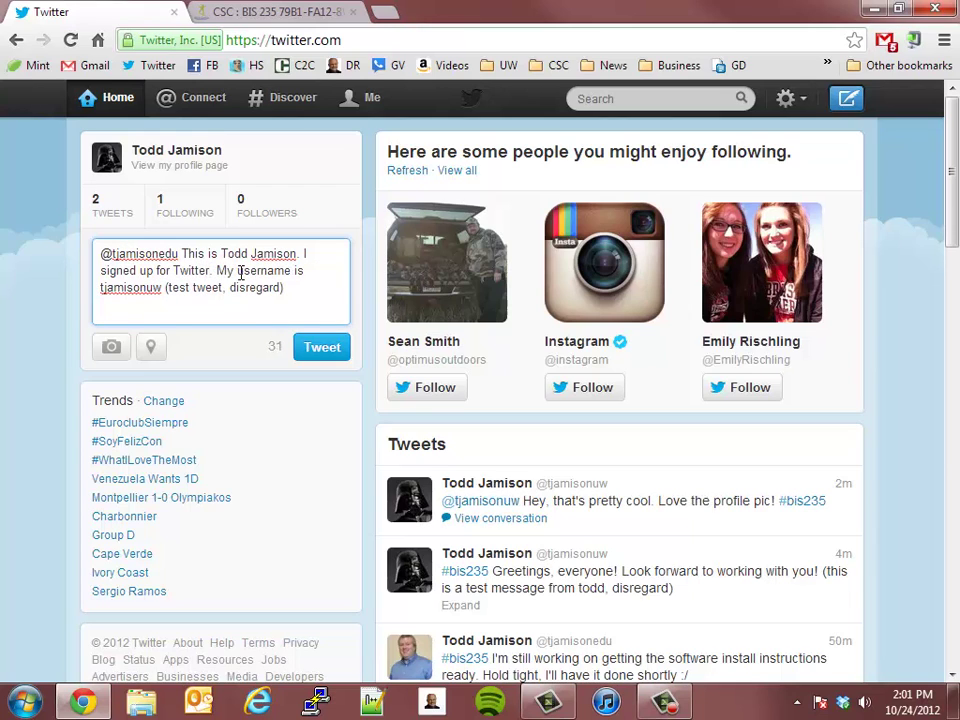
pyautogui.write(' and RootSu')
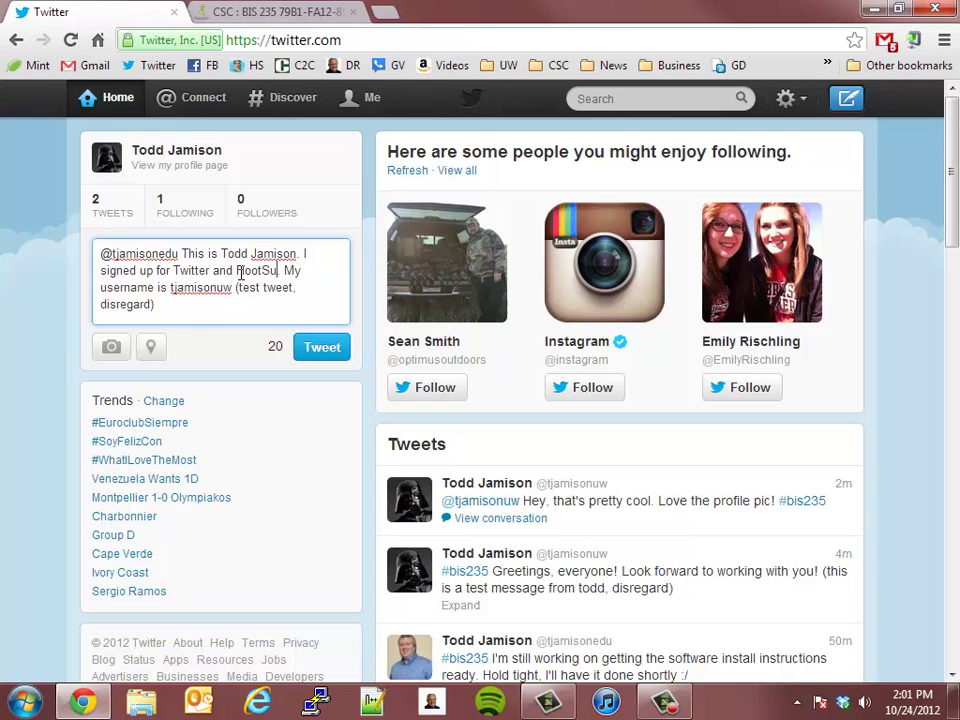
pyautogui.write('ite.')
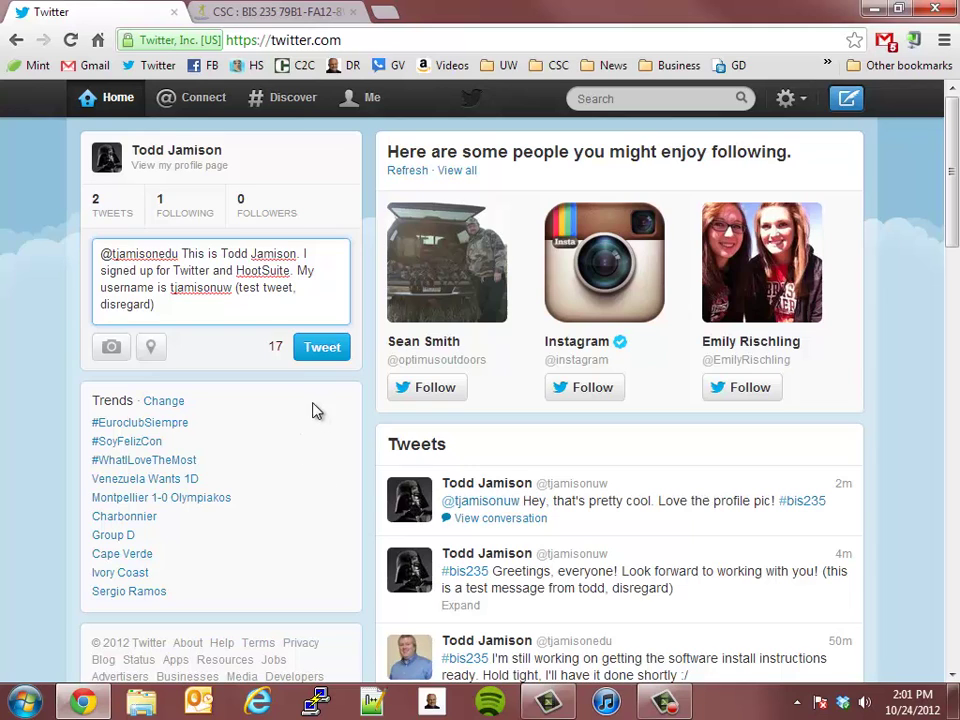
pyautogui.click(317, 356)
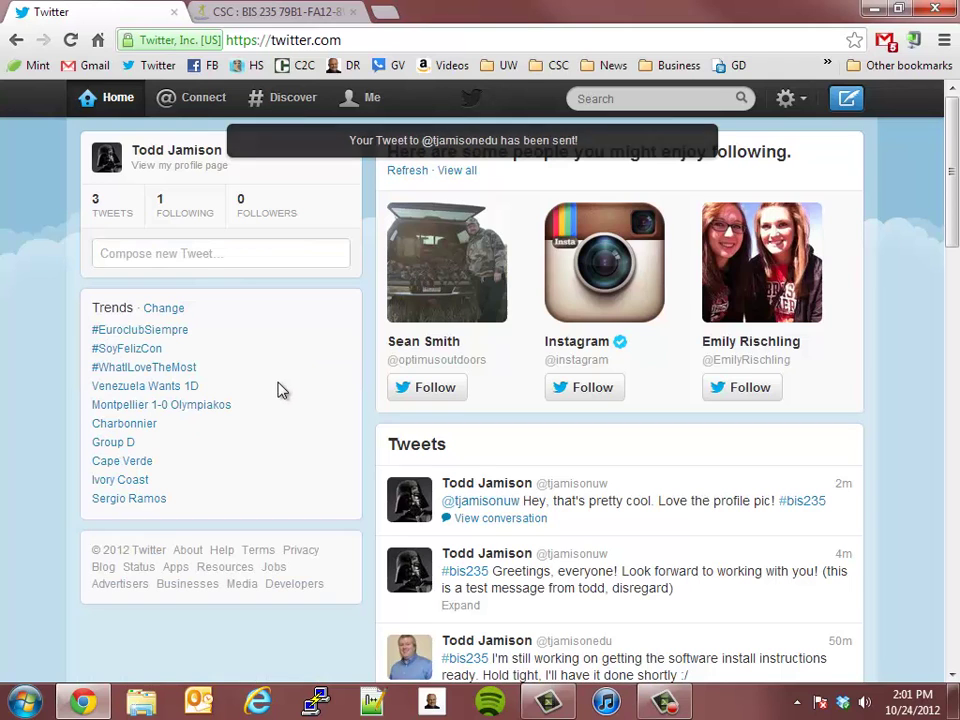
pyautogui.click(259, 244)
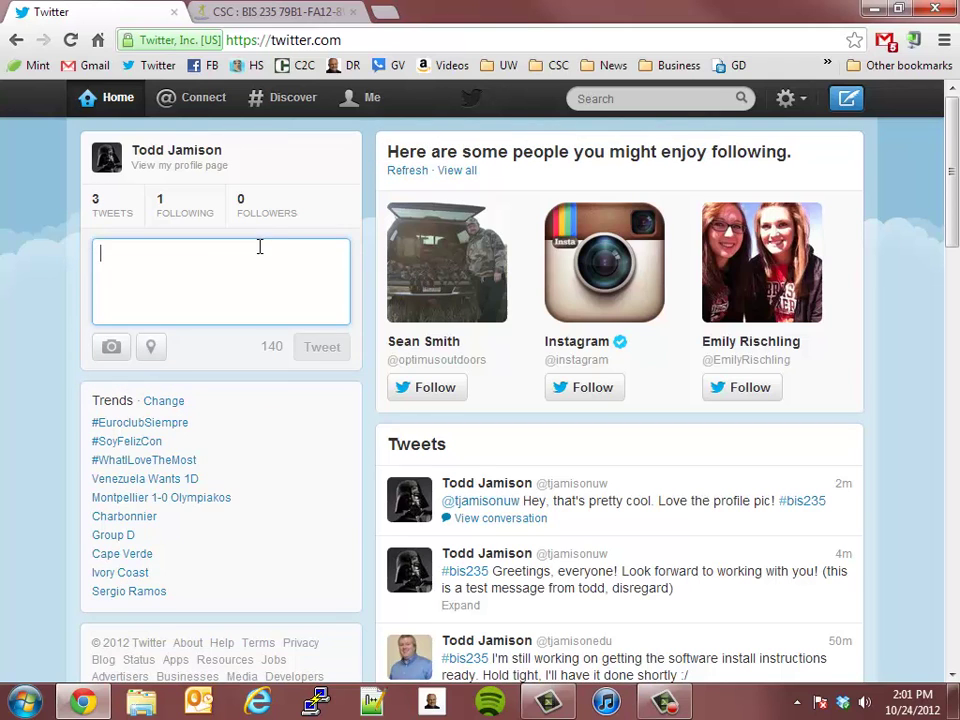
pyautogui.click(266, 154)
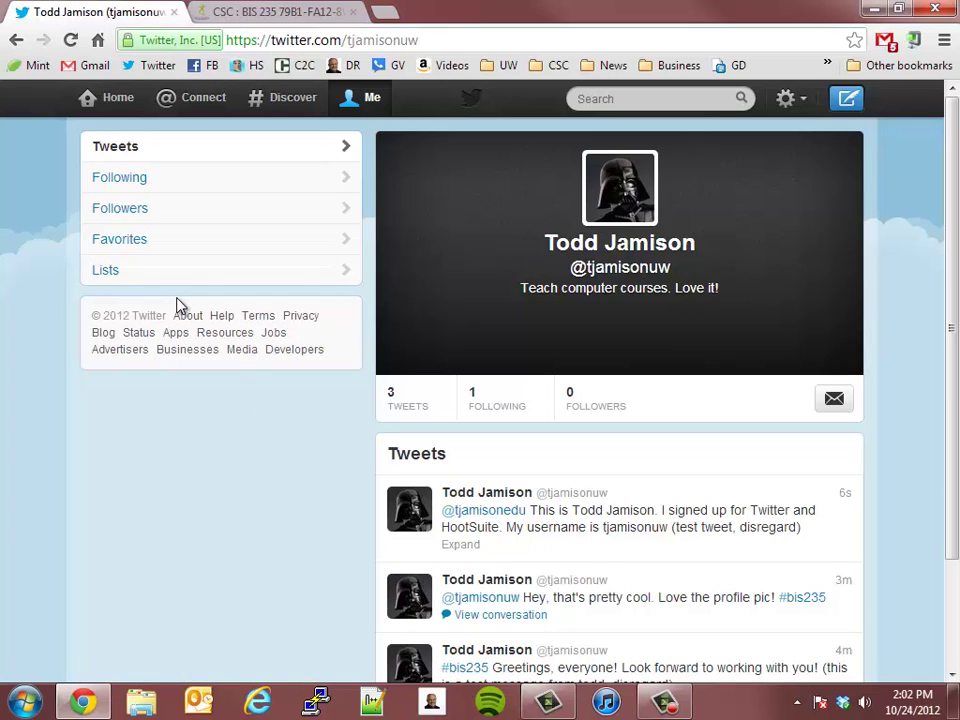
pyautogui.moveTo(748, 533)
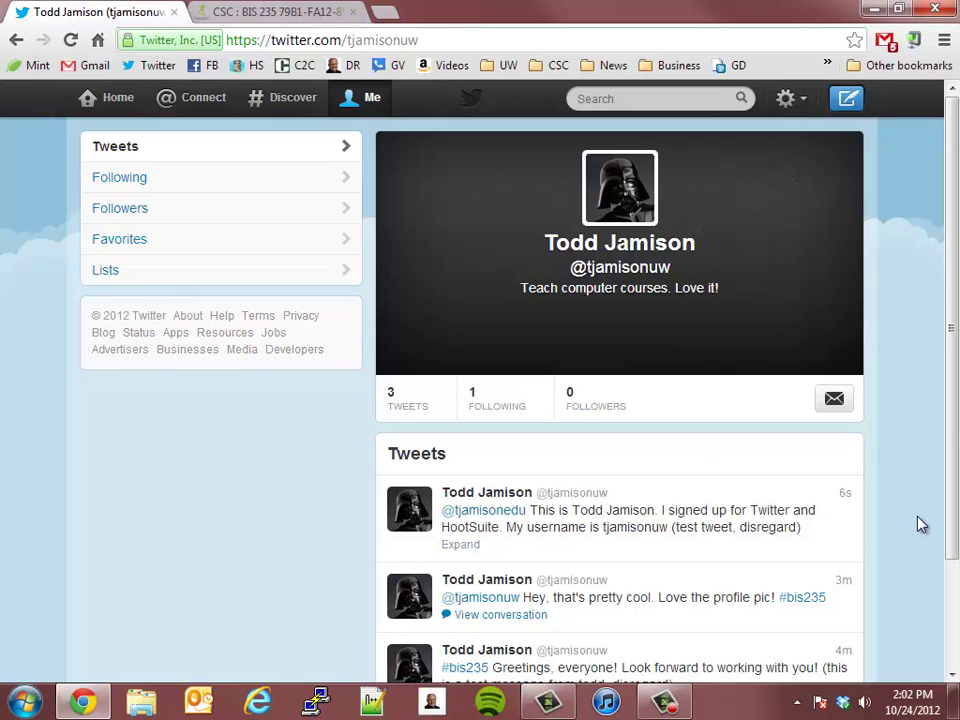
pyautogui.scroll(-3, 920, 527)
pyautogui.scroll(3, 920, 530)
pyautogui.scroll(-3, 920, 530)
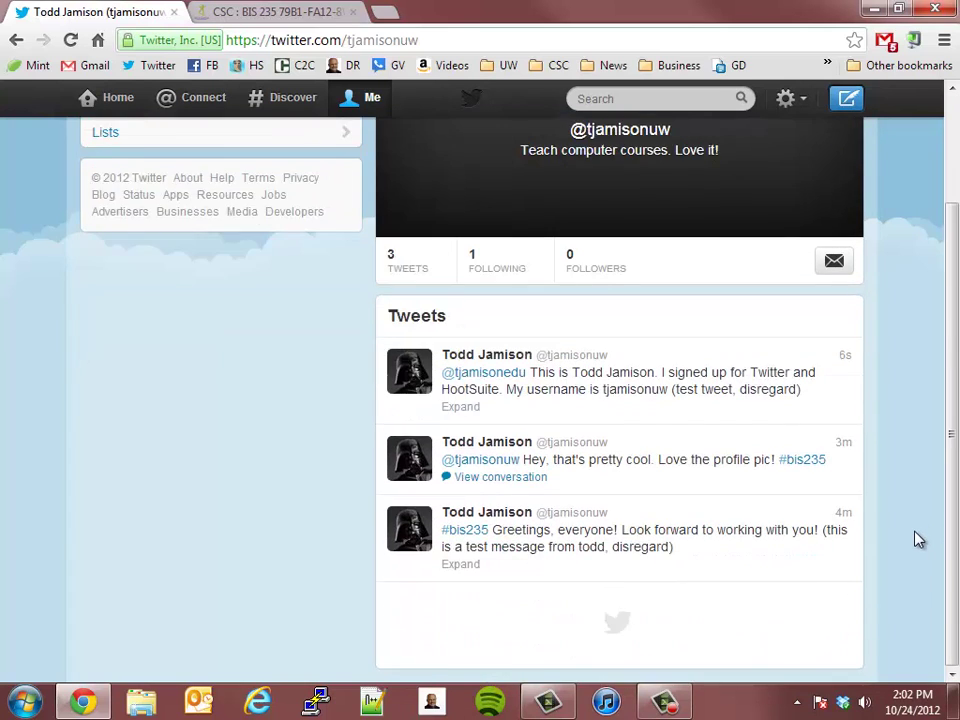
pyautogui.scroll(3, 915, 530)
pyautogui.click(112, 97)
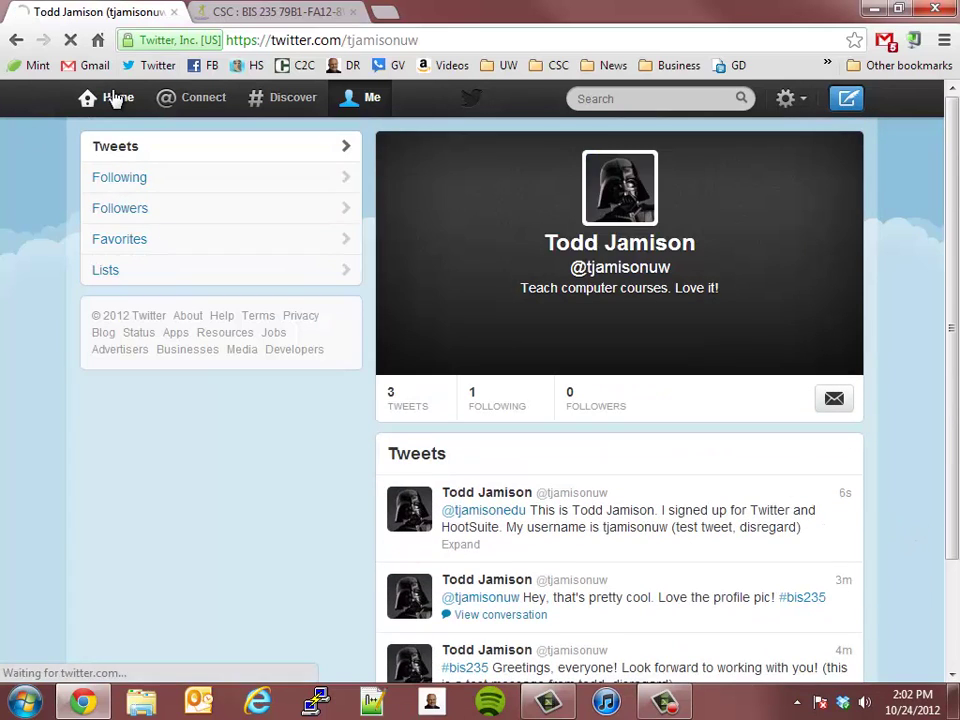
pyautogui.click(302, 258)
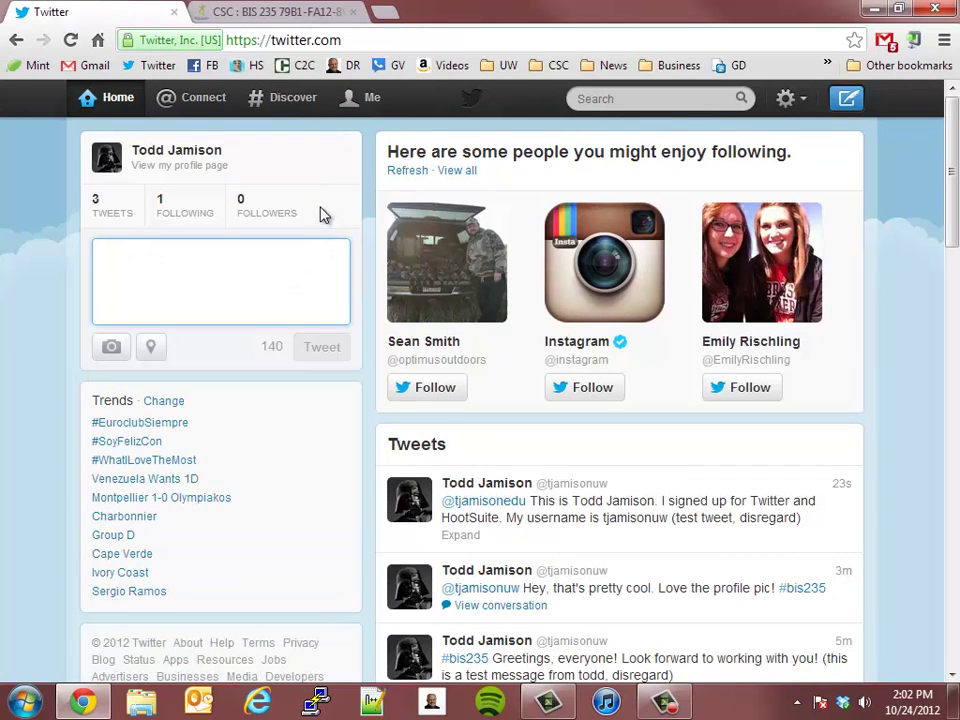
# Send the instructor the direct message 'This is a test message.' using the d command
pyautogui.write('d ')
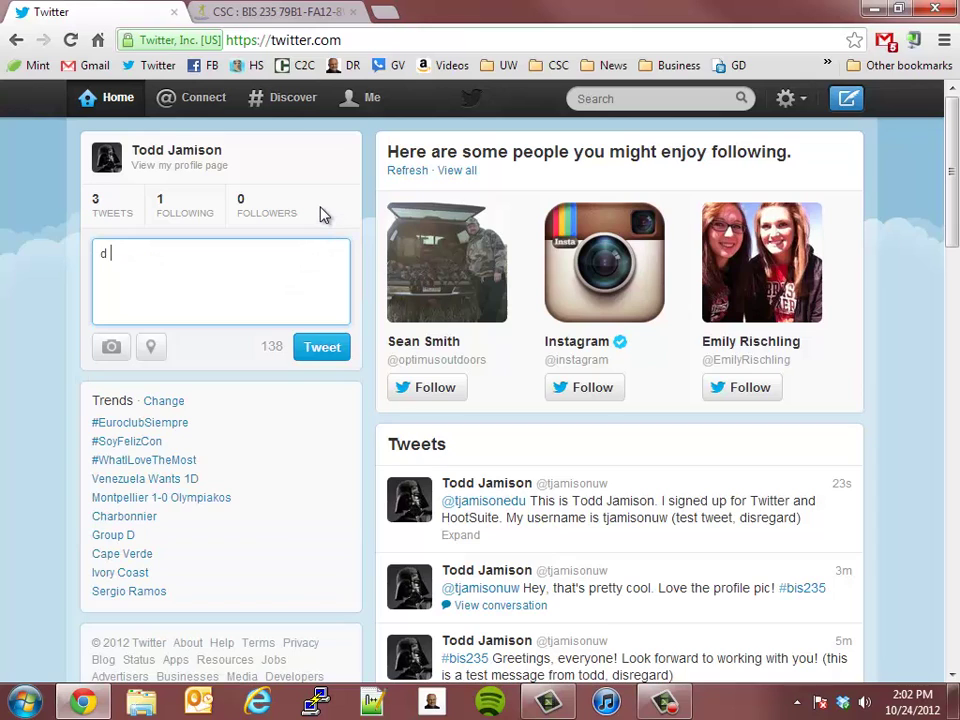
pyautogui.write('tjamison')
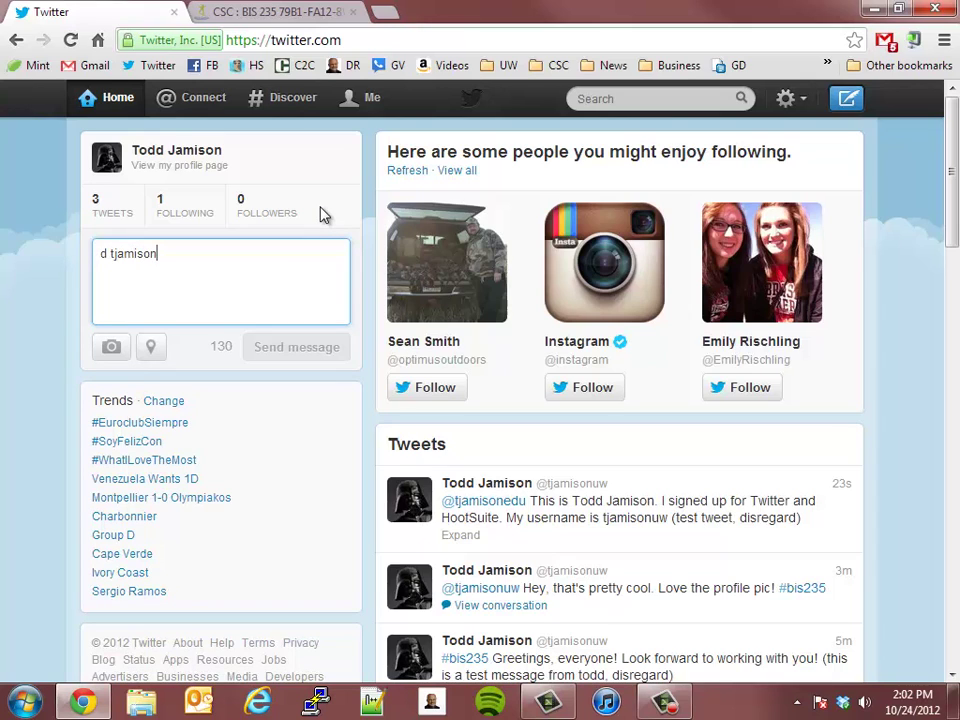
pyautogui.write('edu')
pyautogui.write('This ')
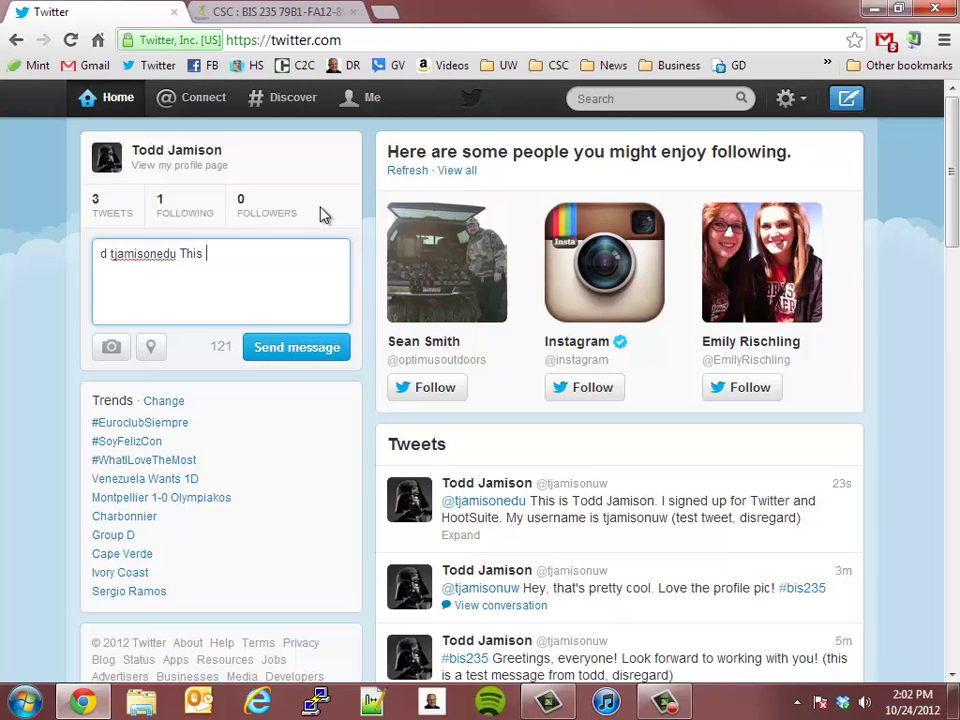
pyautogui.write('is a test message.')
pyautogui.click(313, 352)
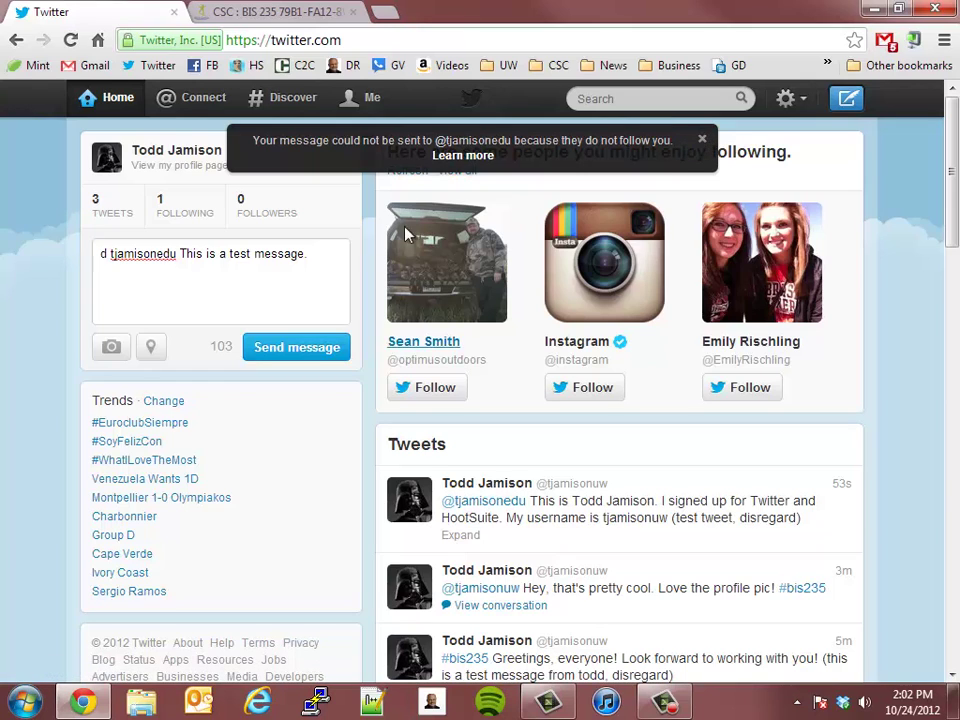
# Look over the unsent message text and dismiss the message-not-sent notice
pyautogui.moveTo(321, 257); pyautogui.dragTo(58, 270)
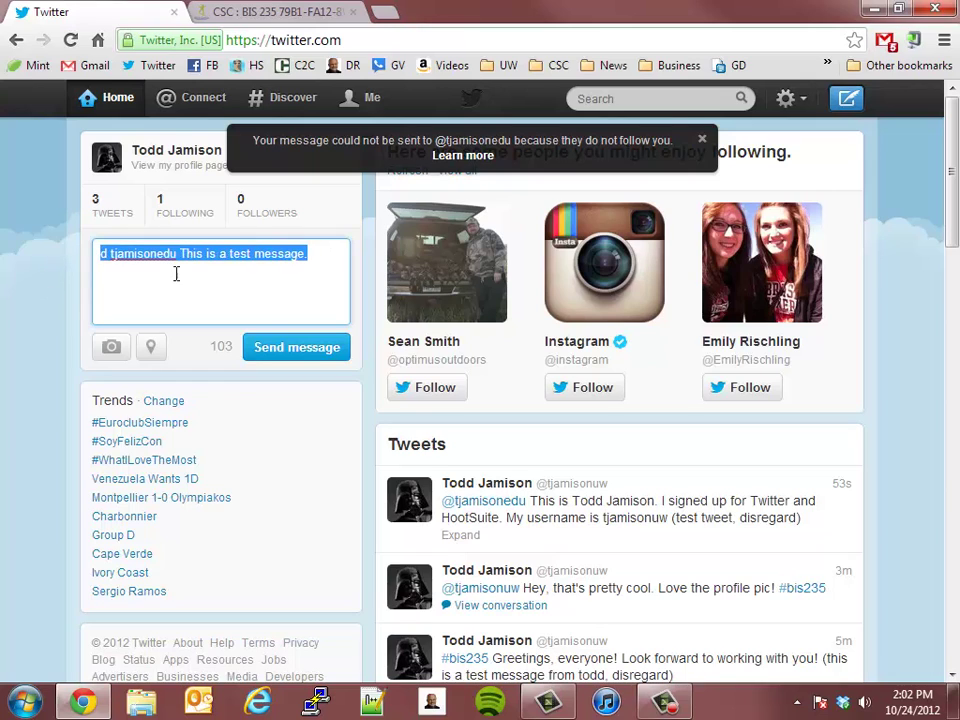
pyautogui.click(102, 253)
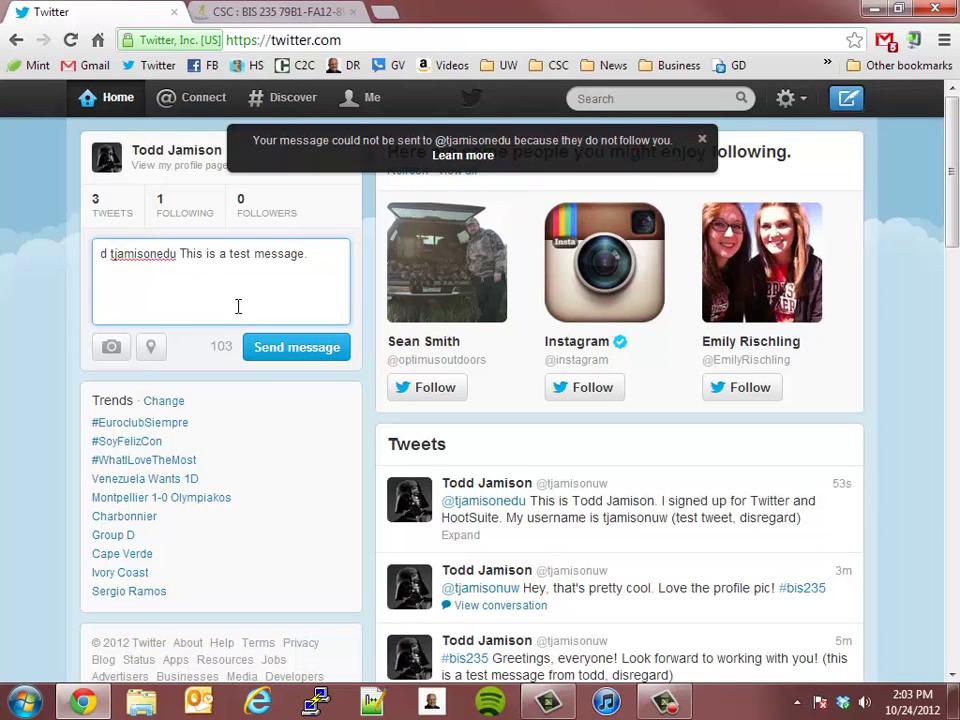
pyautogui.hotkey('ctrl', 'shift', 'Right')
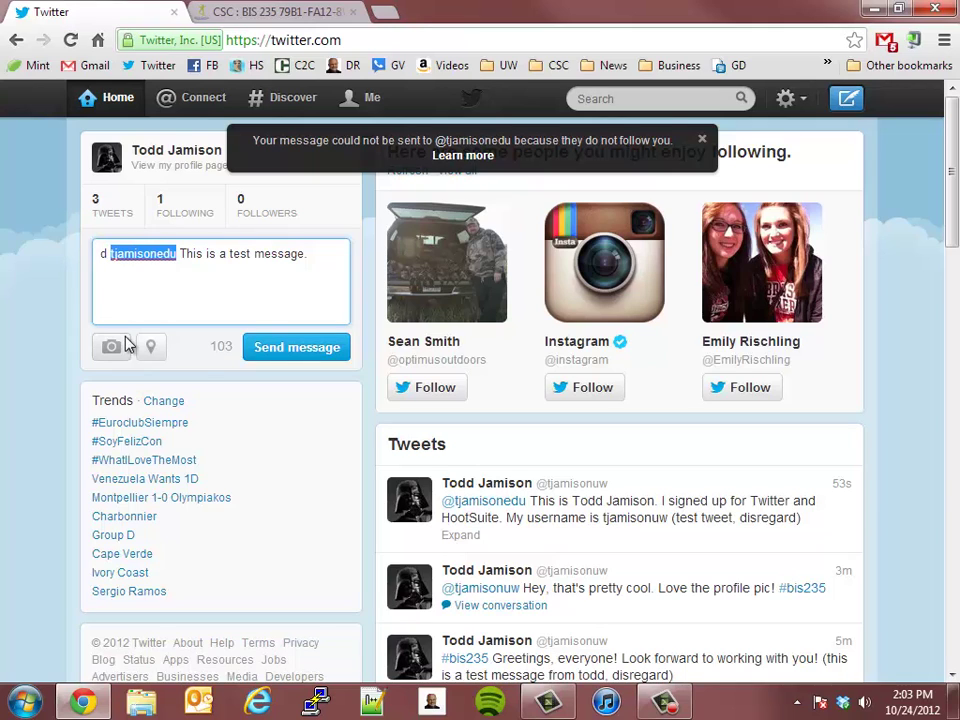
pyautogui.click(279, 257)
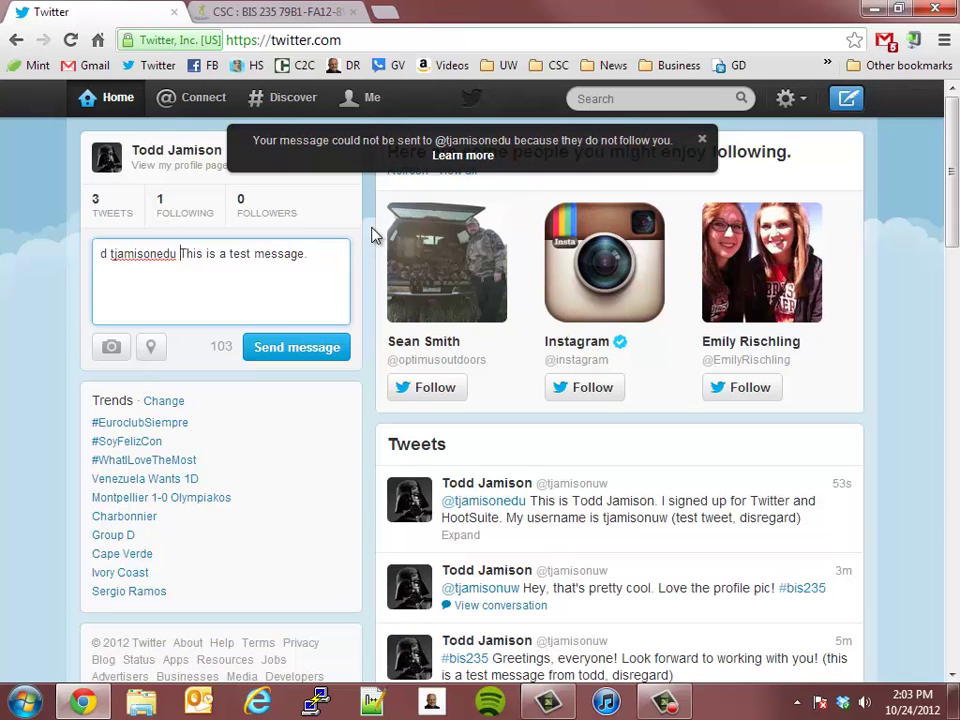
pyautogui.click(703, 139)
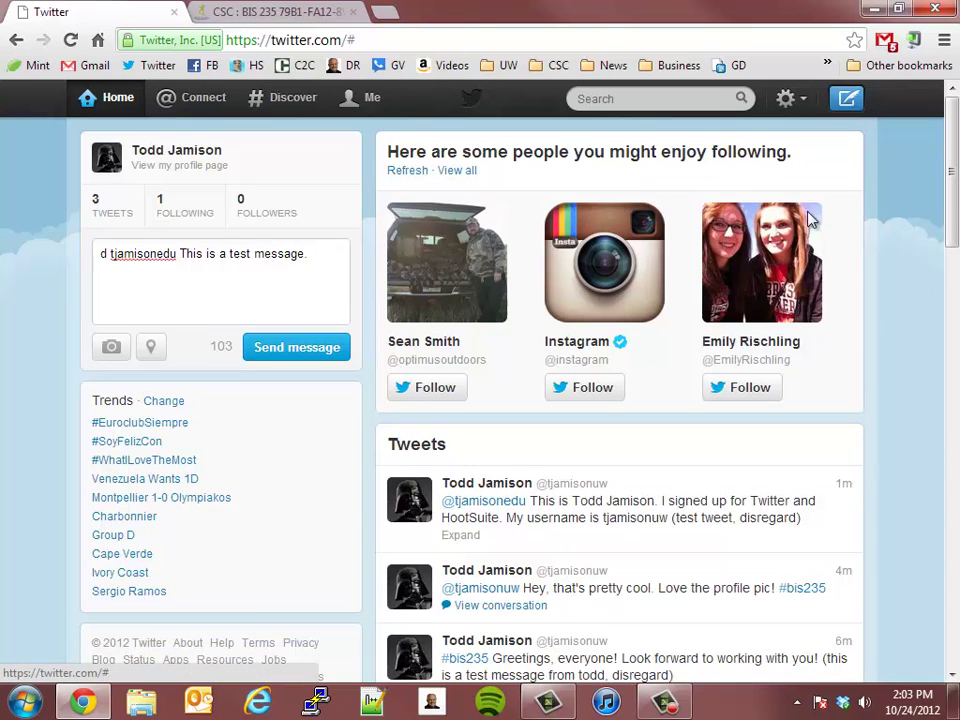